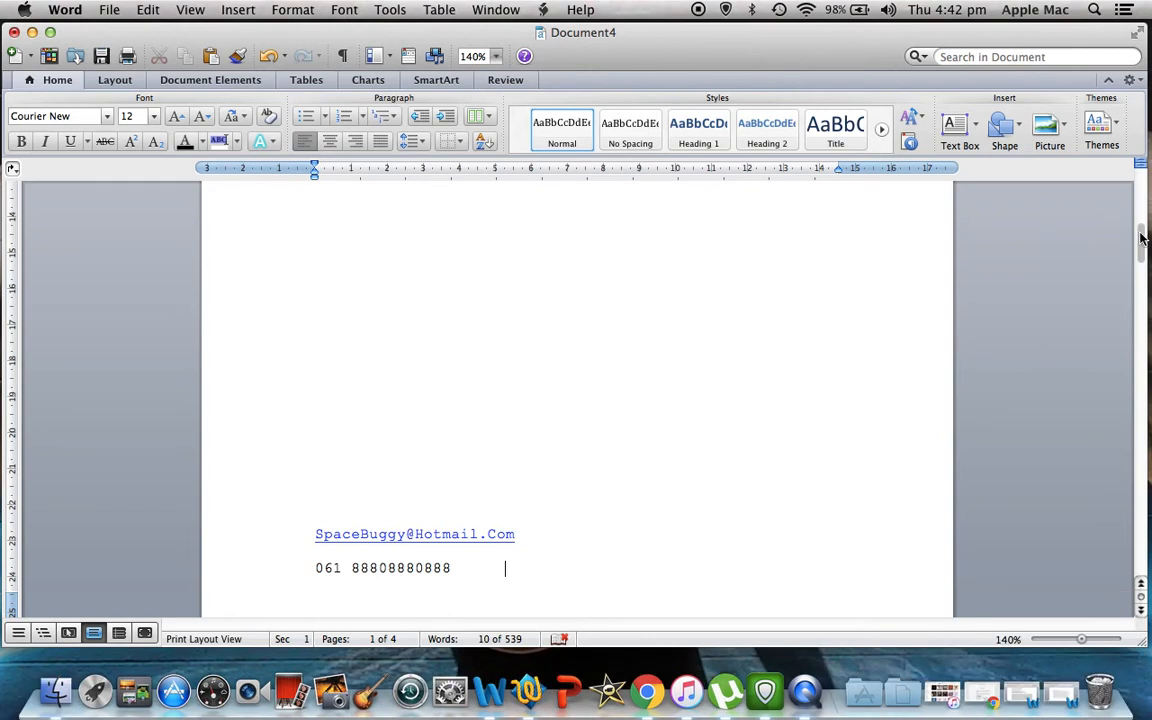
- Apply page numbers in the header, right-aligned and hidden on the first page, with numbering starting at 0
drag(1141, 237, 1136, 212)
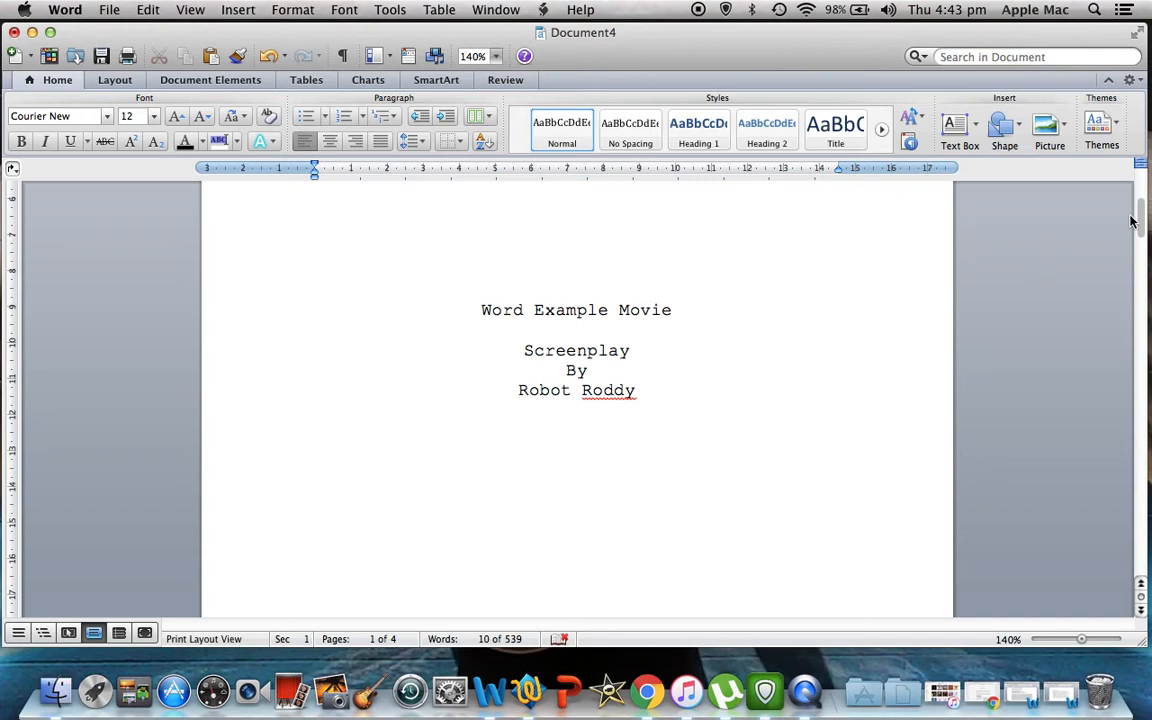
drag(1136, 226, 1138, 258)
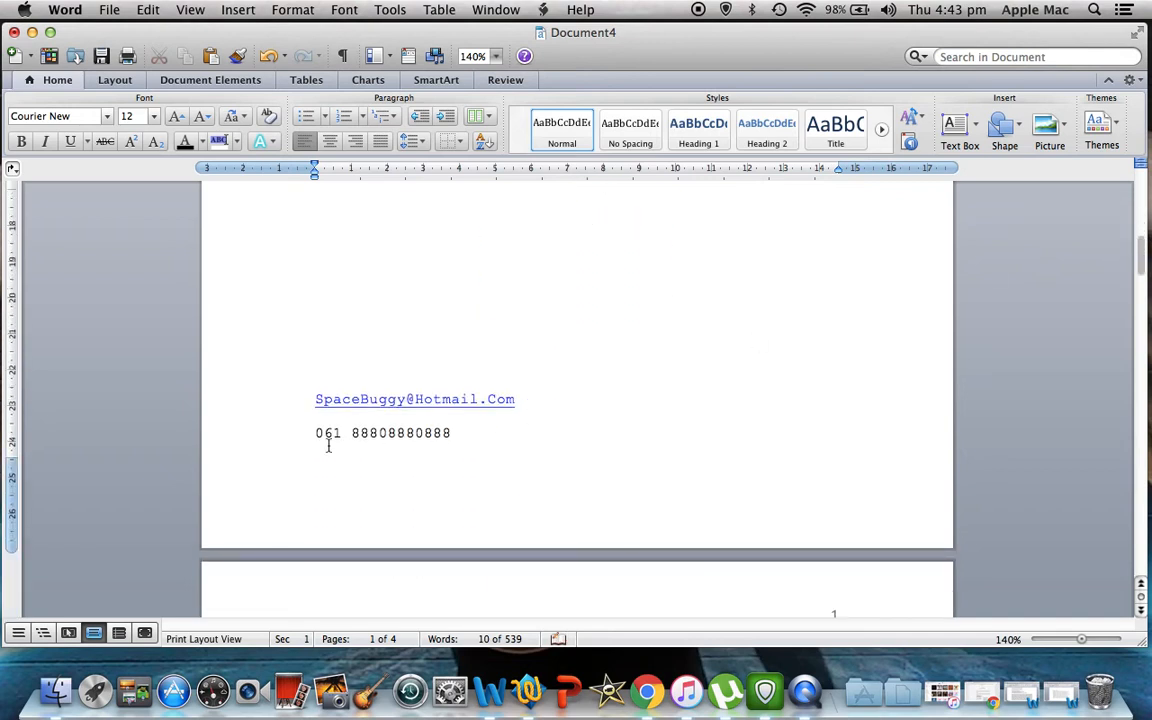
double_click(503, 433)
drag(1136, 250, 1146, 288)
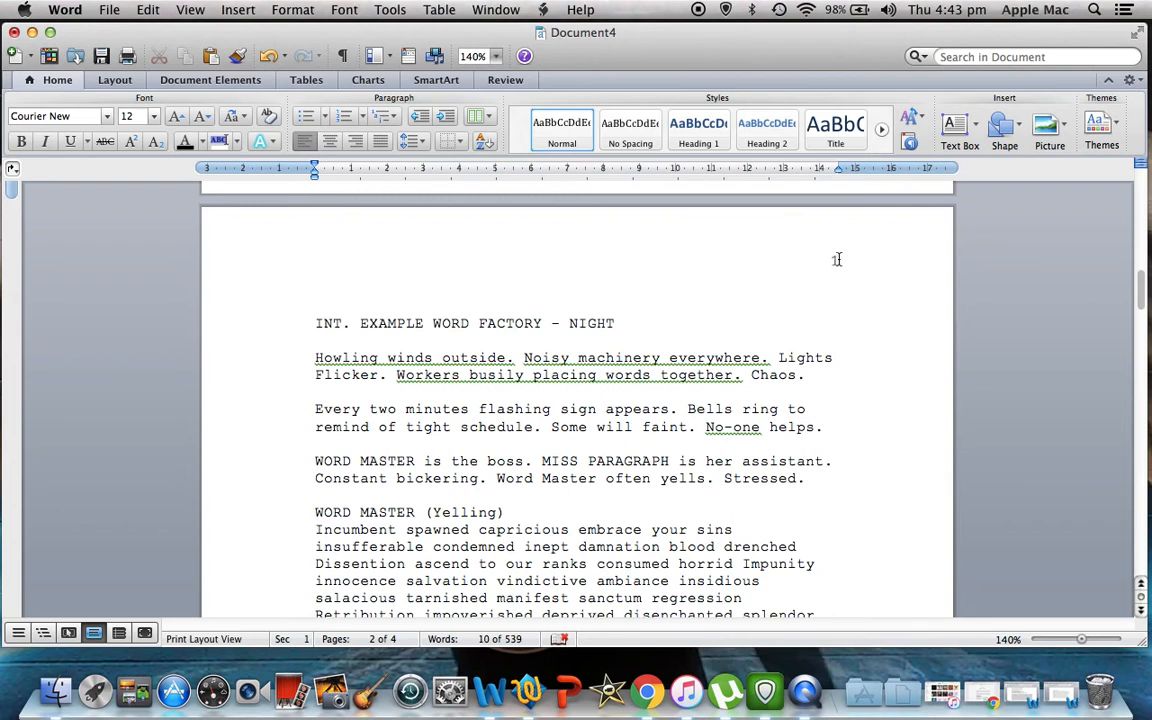
click(238, 10)
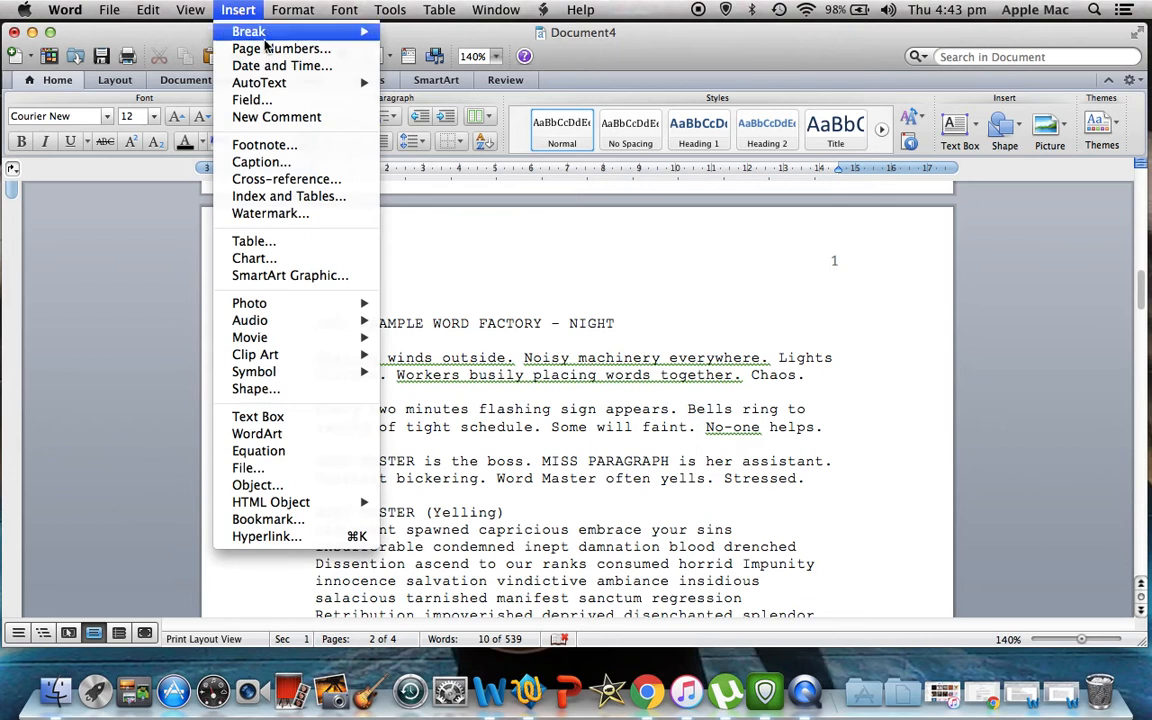
click(265, 49)
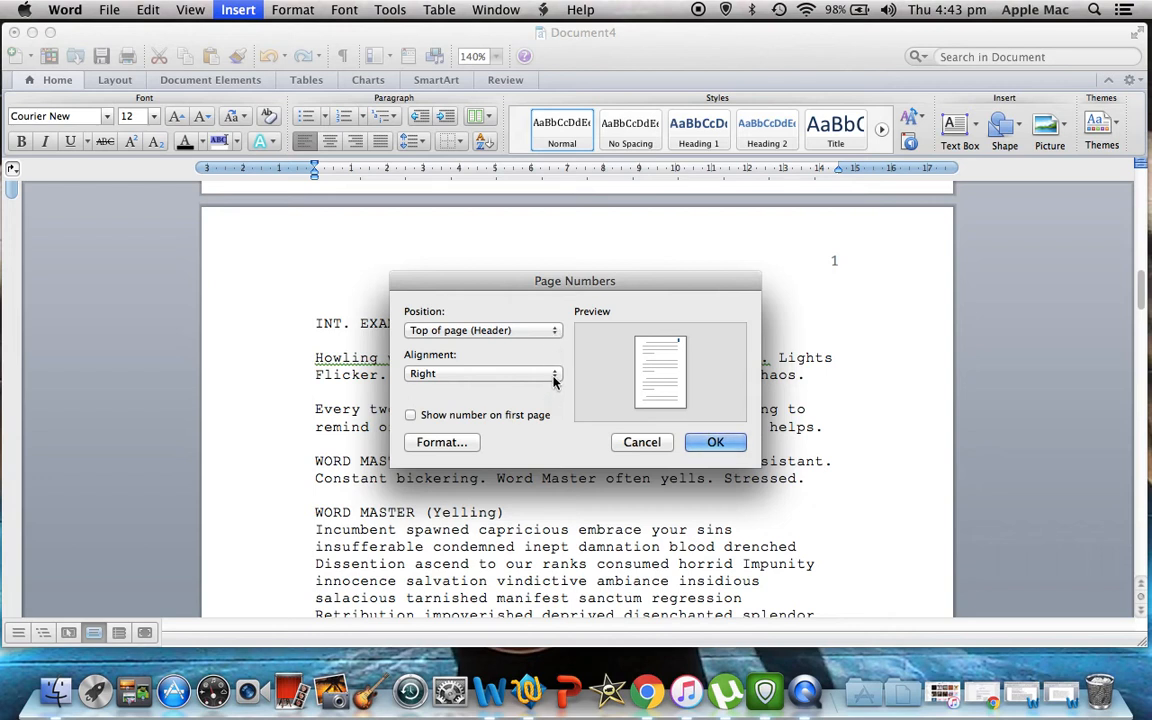
click(441, 442)
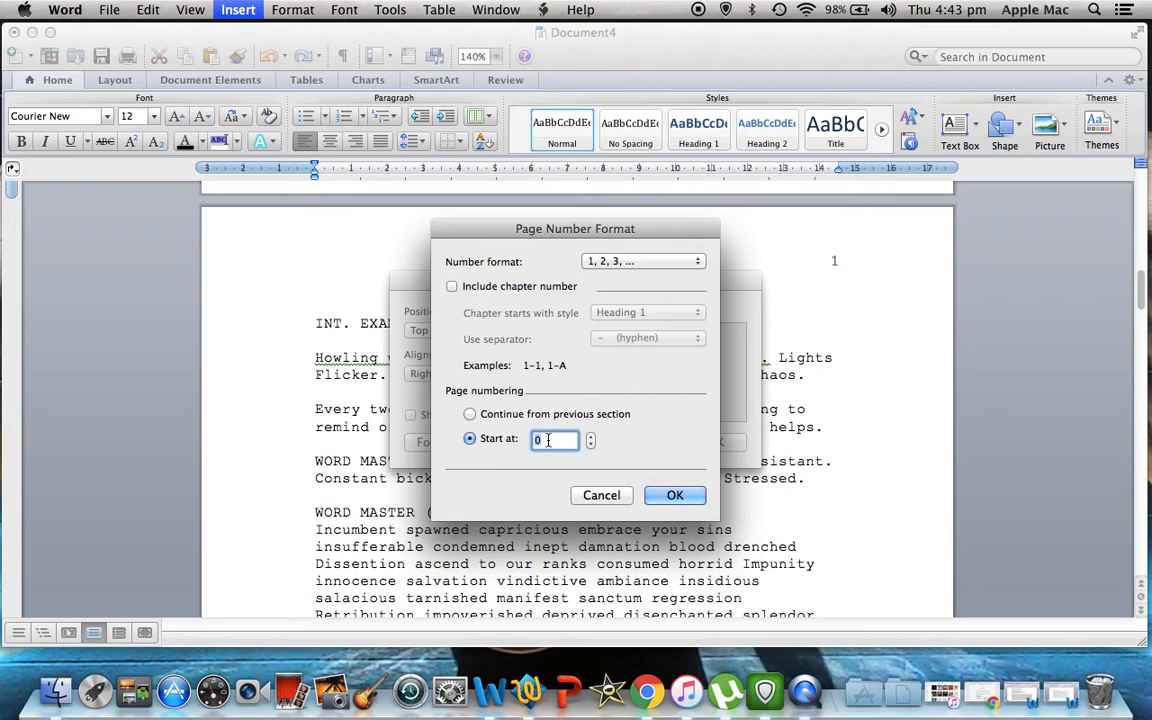
click(663, 495)
click(733, 441)
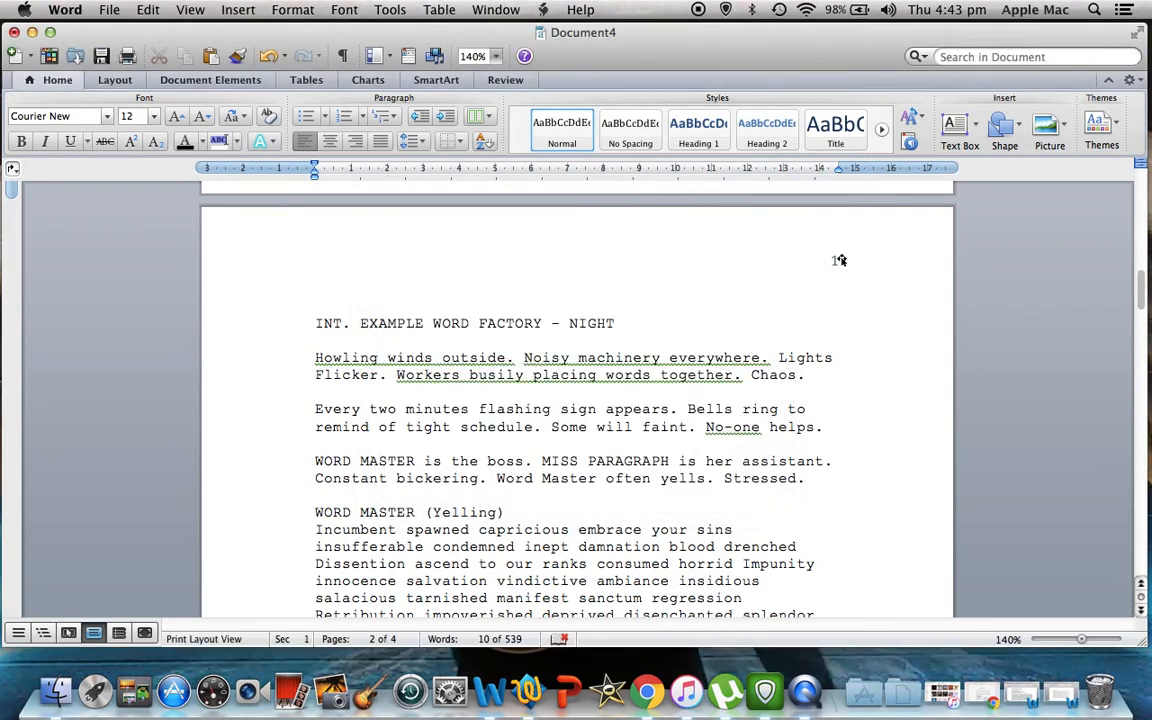
- Examine the title page's header area, plus how the Word Master name and the (Yelling) cue are written in the opening scene
drag(1139, 278, 1133, 167)
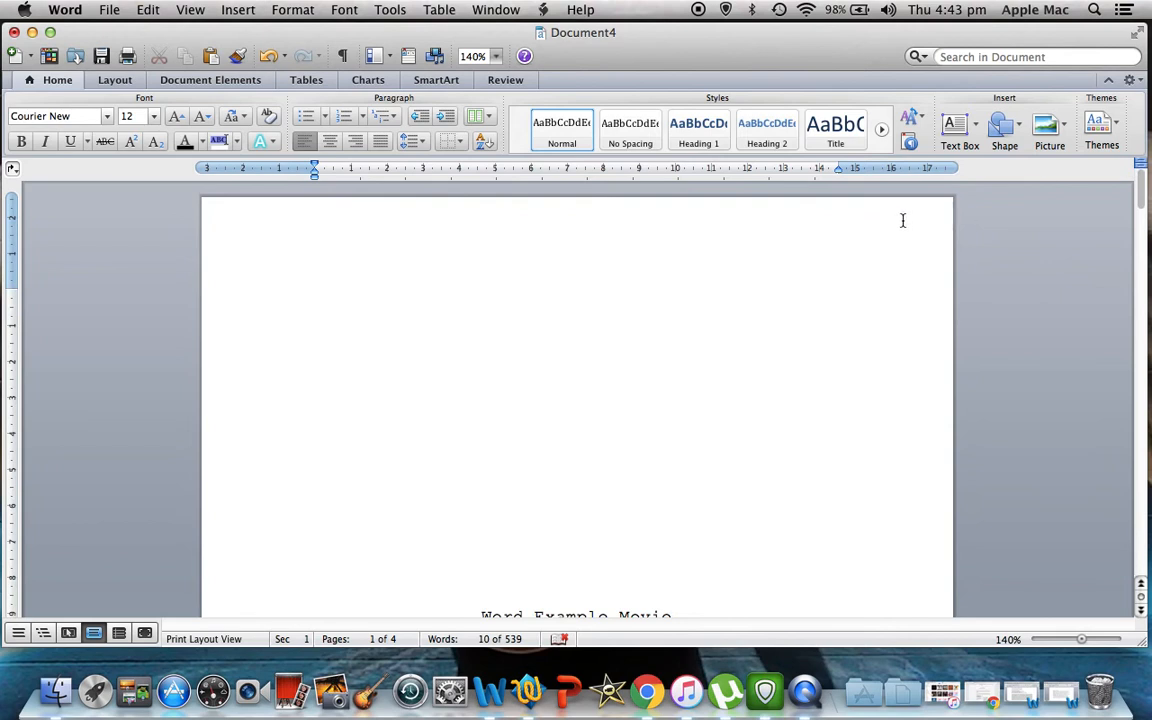
drag(1140, 192, 1141, 298)
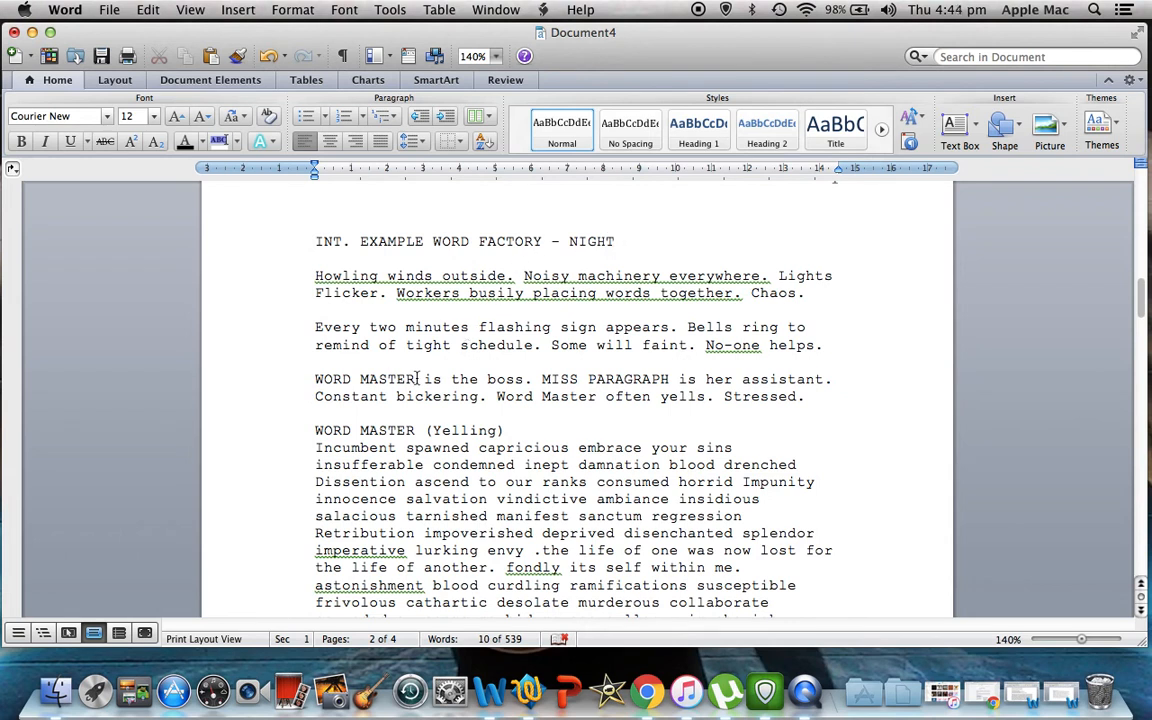
drag(419, 379, 318, 381)
click(650, 413)
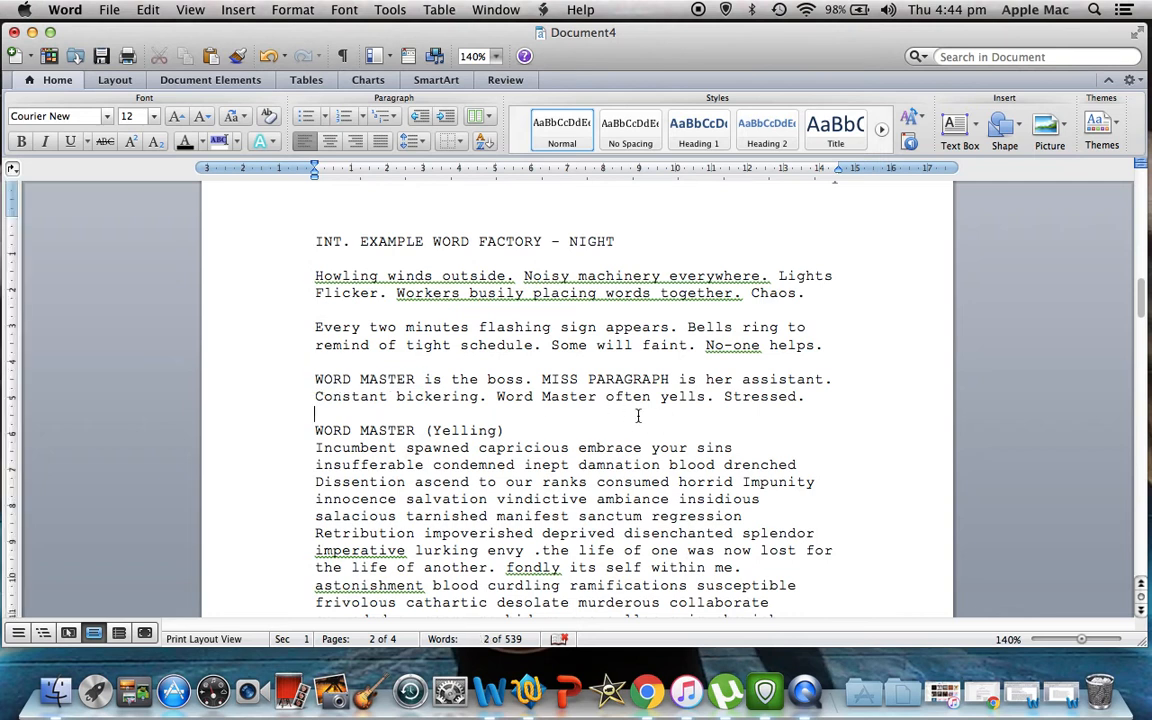
drag(596, 396, 502, 396)
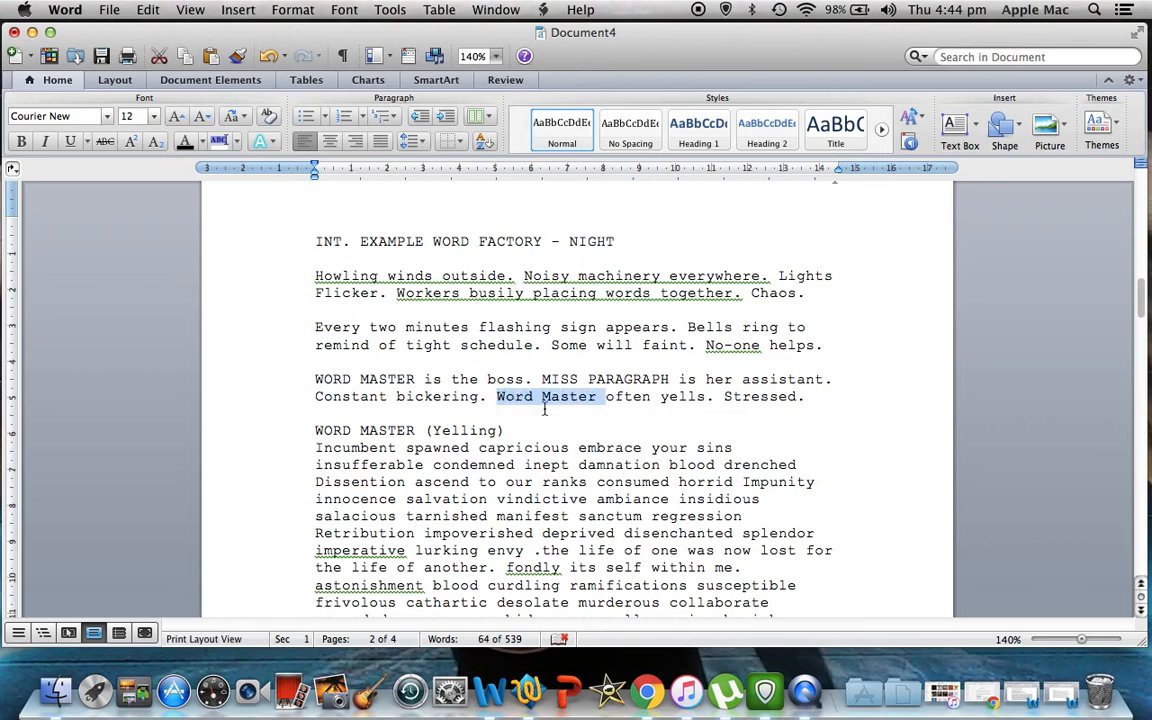
click(514, 408)
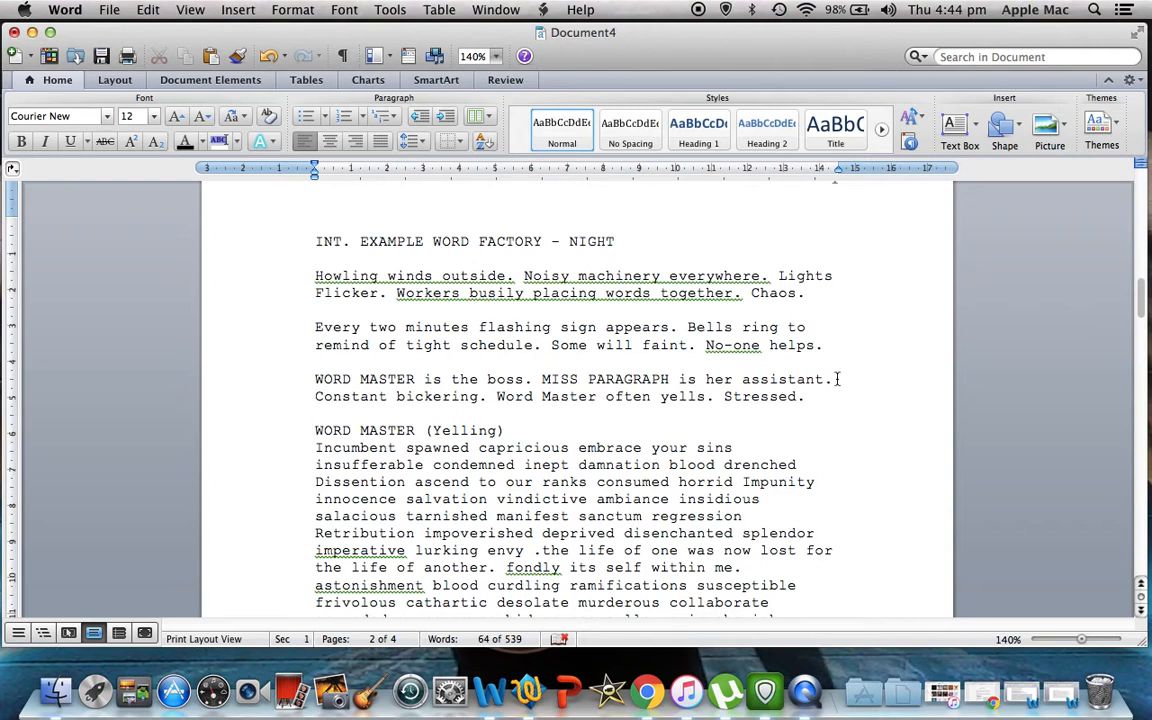
drag(504, 430, 427, 430)
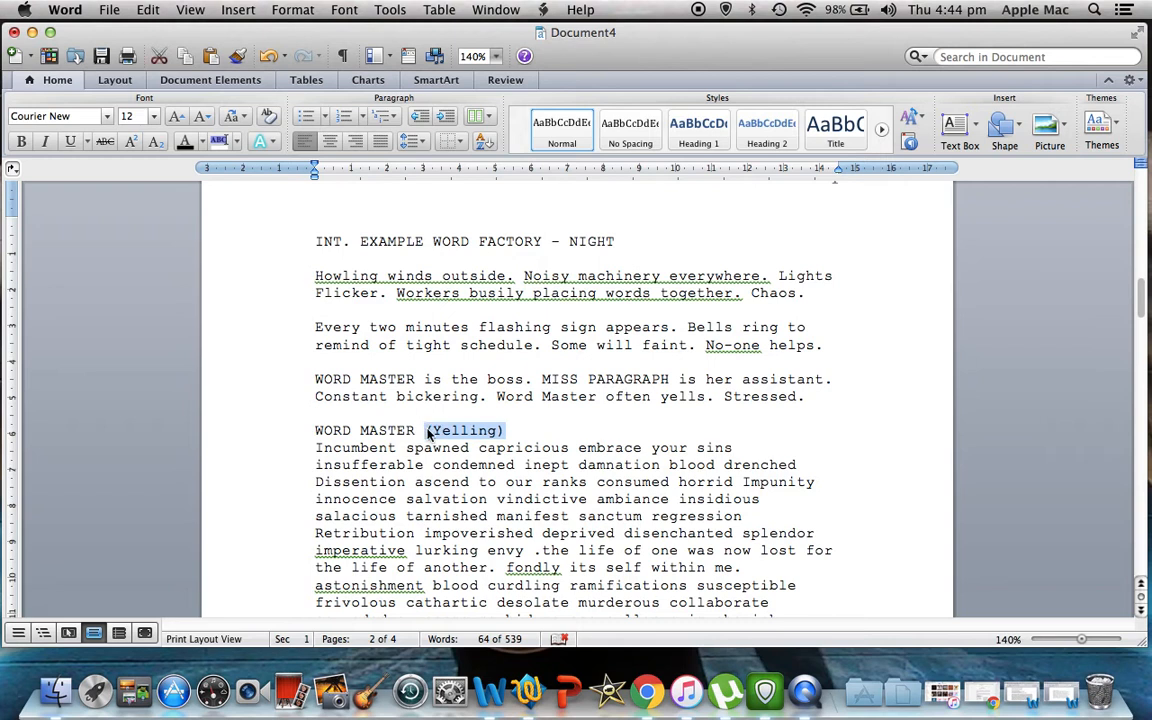
click(622, 412)
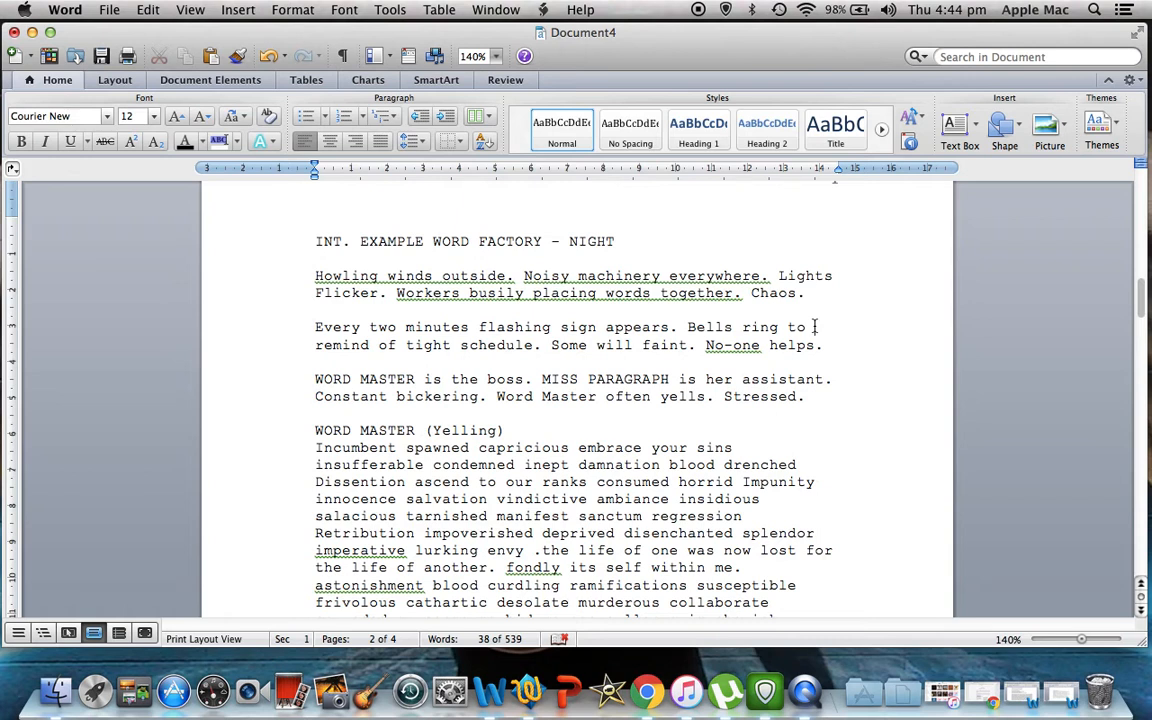
click(822, 345)
- Open the whole document's margin settings from Page Setup and set the top margin to 0 cm
mouse_move(1141, 296)
mouse_down()
mouse_move(1142, 350)
mouse_move(1137, 235)
mouse_move(1135, 284)
mouse_up()
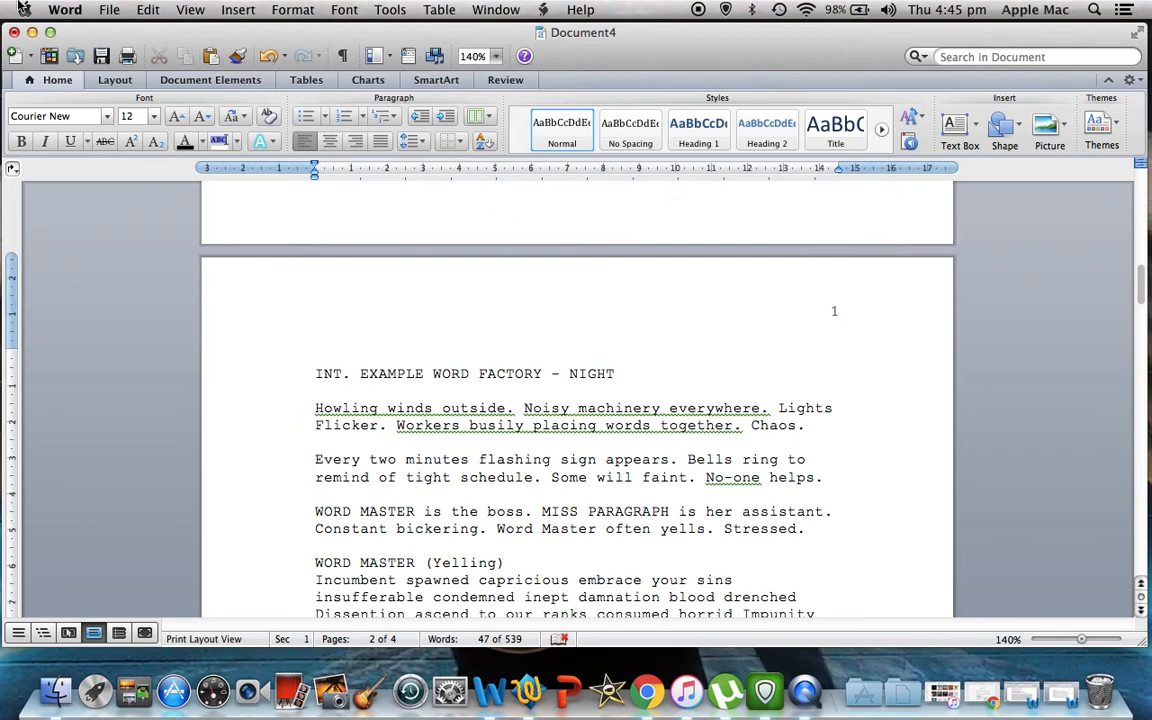
click(107, 12)
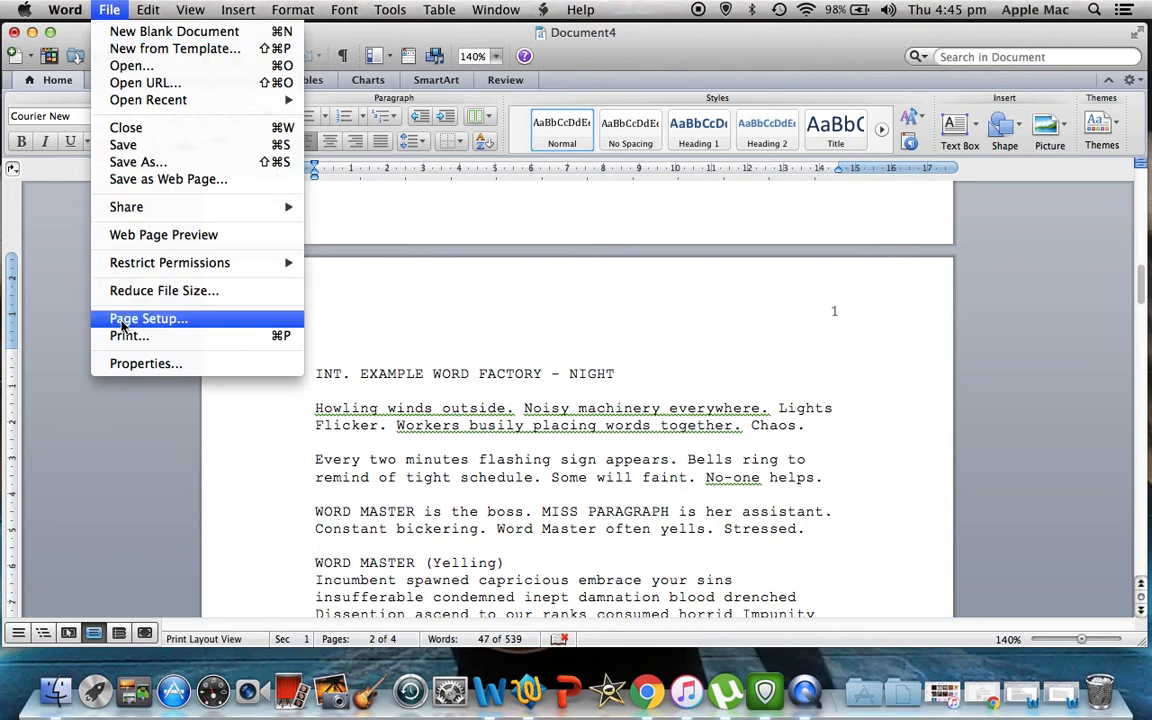
click(123, 320)
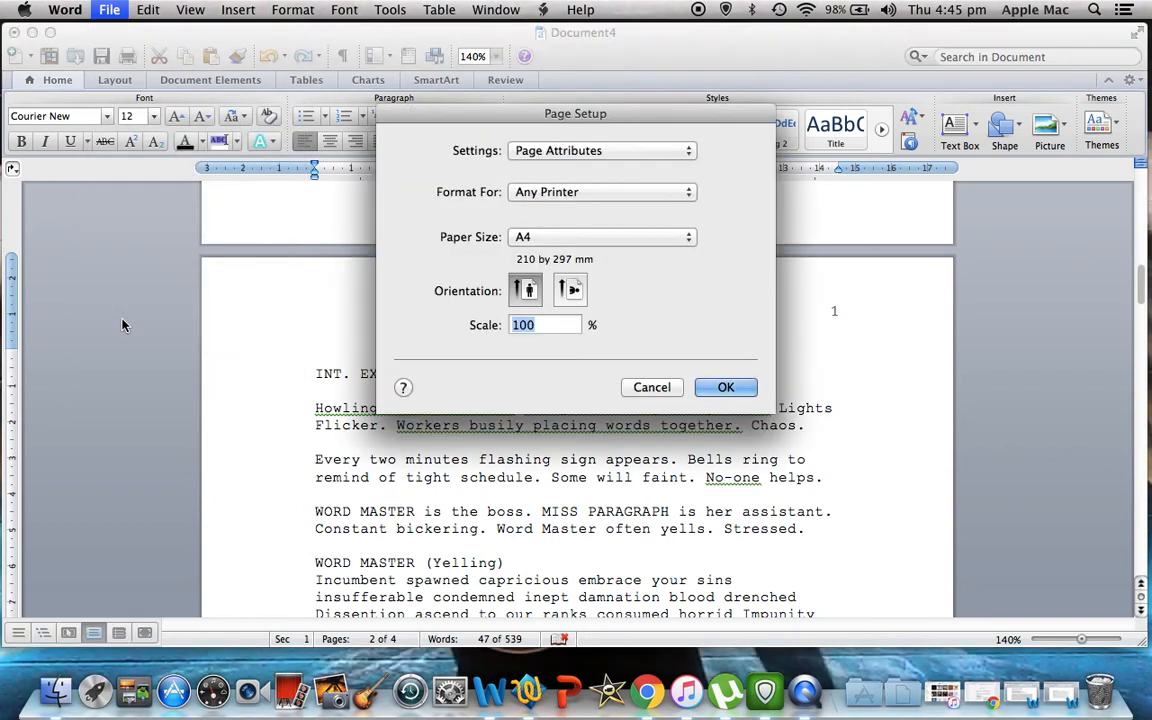
click(612, 150)
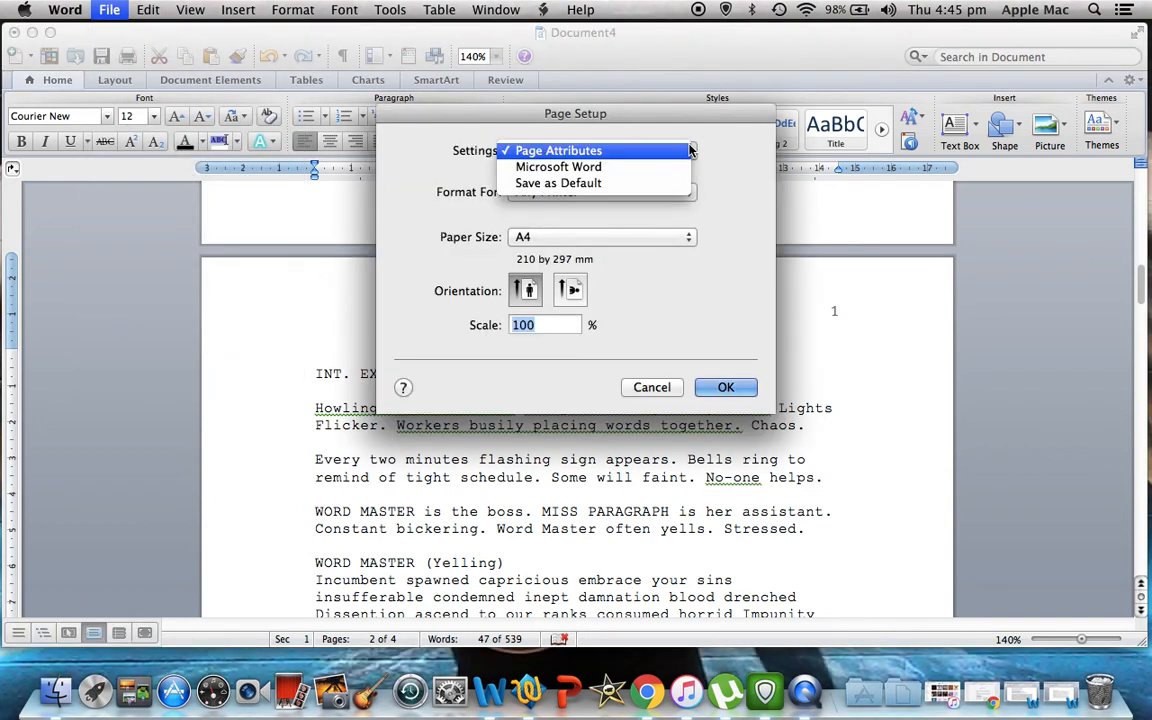
click(632, 168)
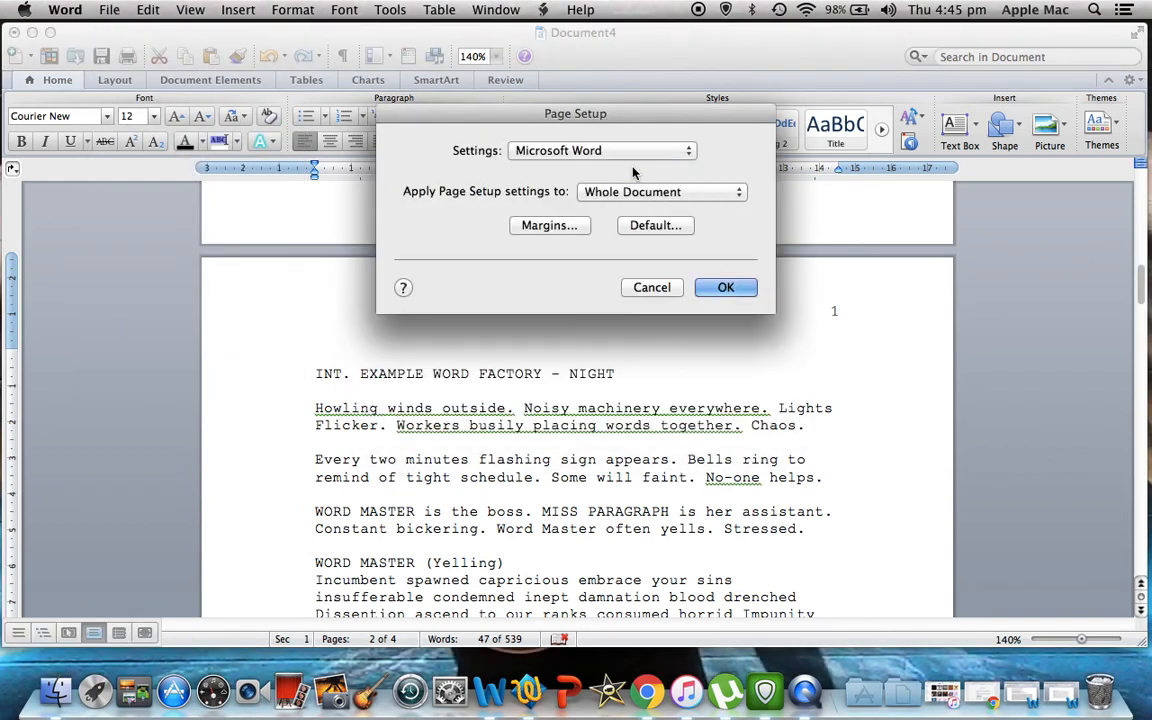
click(536, 226)
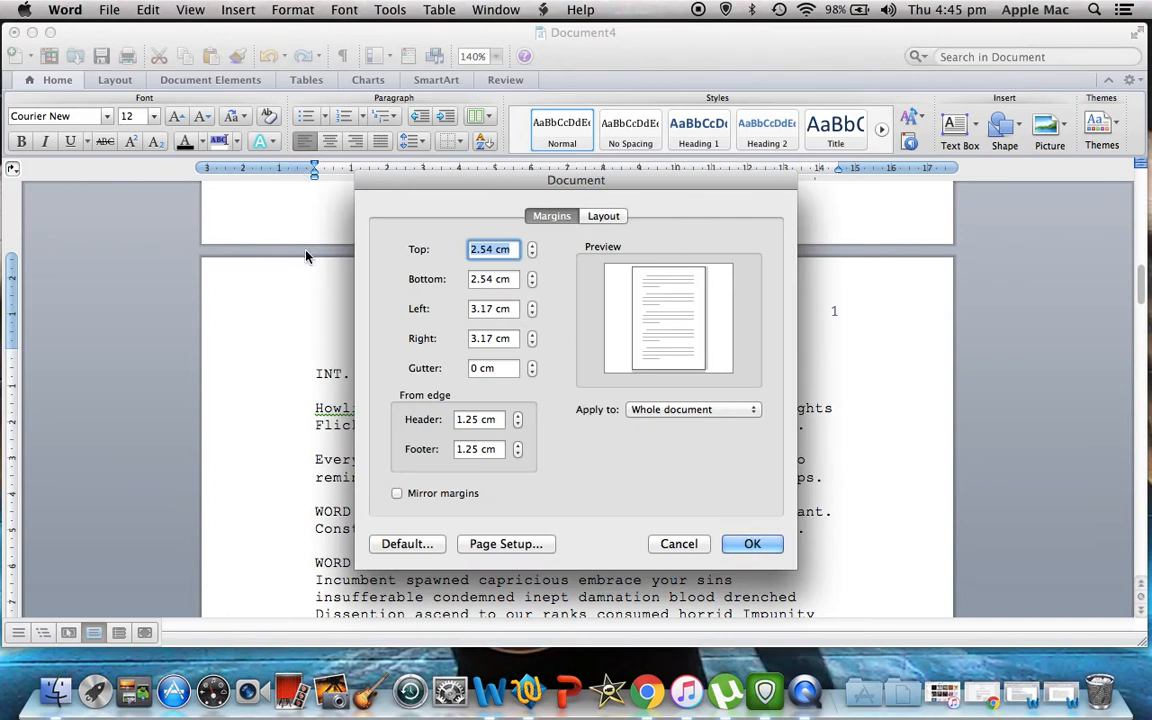
click(492, 249)
key(BackSpace)
key(BackSpace)
key(BackSpace)
key(BackSpace)
key(BackSpace)
text(0)
- Set the document's bottom margin to 0 cm
click(492, 278)
key(BackSpace)
key(BackSpace)
key(BackSpace)
key(BackSpace)
key(BackSpace)
text(1)
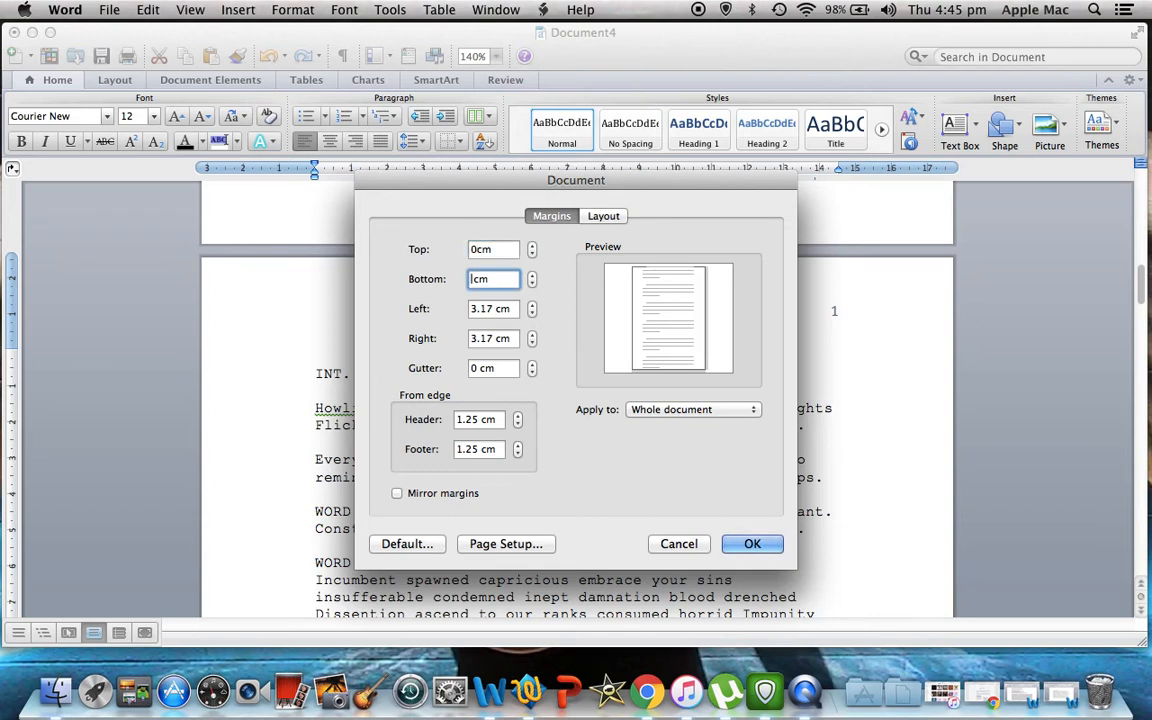
key(BackSpace)
text(0)
- Set the document's left margin to 3.83 cm
click(493, 309)
key(BackSpace)
key(BackSpace)
key(BackSpace)
text(.83)
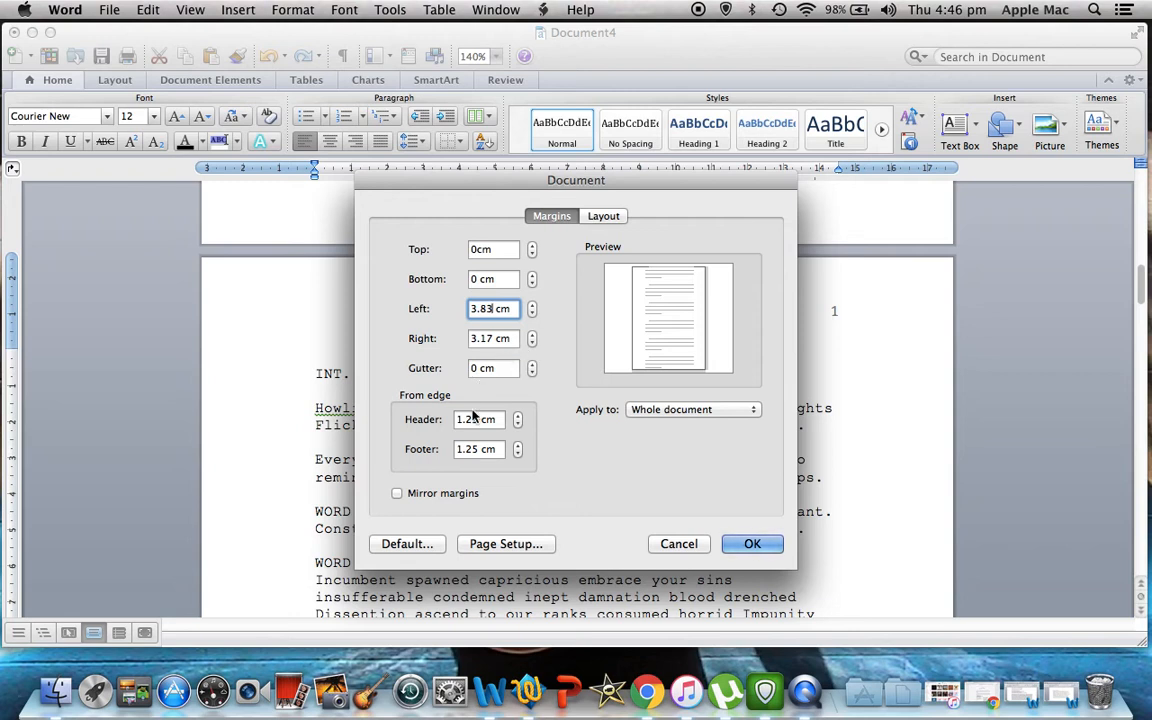
- Set the header's distance from the page edge to 0.5 cm
click(518, 425)
click(518, 425)
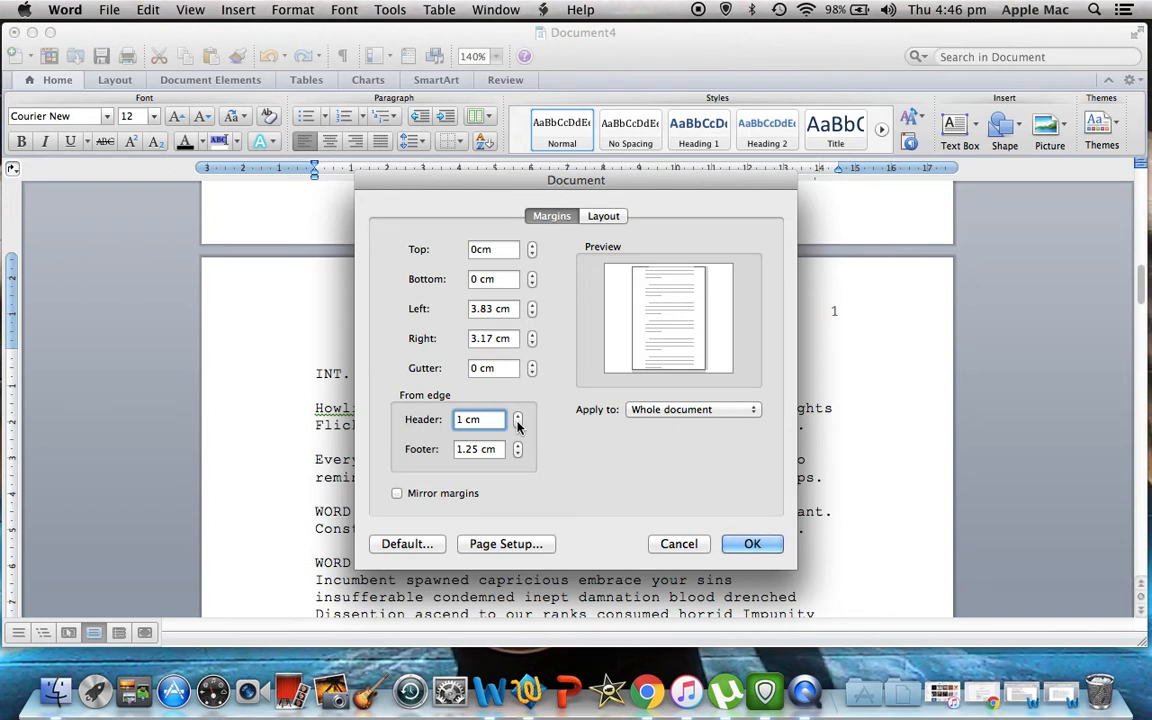
click(518, 425)
click(518, 424)
- Set the footer's distance from the edge to 0.5 cm and apply the margins, ignoring the printable-area warning
click(518, 454)
click(518, 455)
click(518, 456)
click(518, 456)
click(518, 456)
click(518, 456)
click(518, 456)
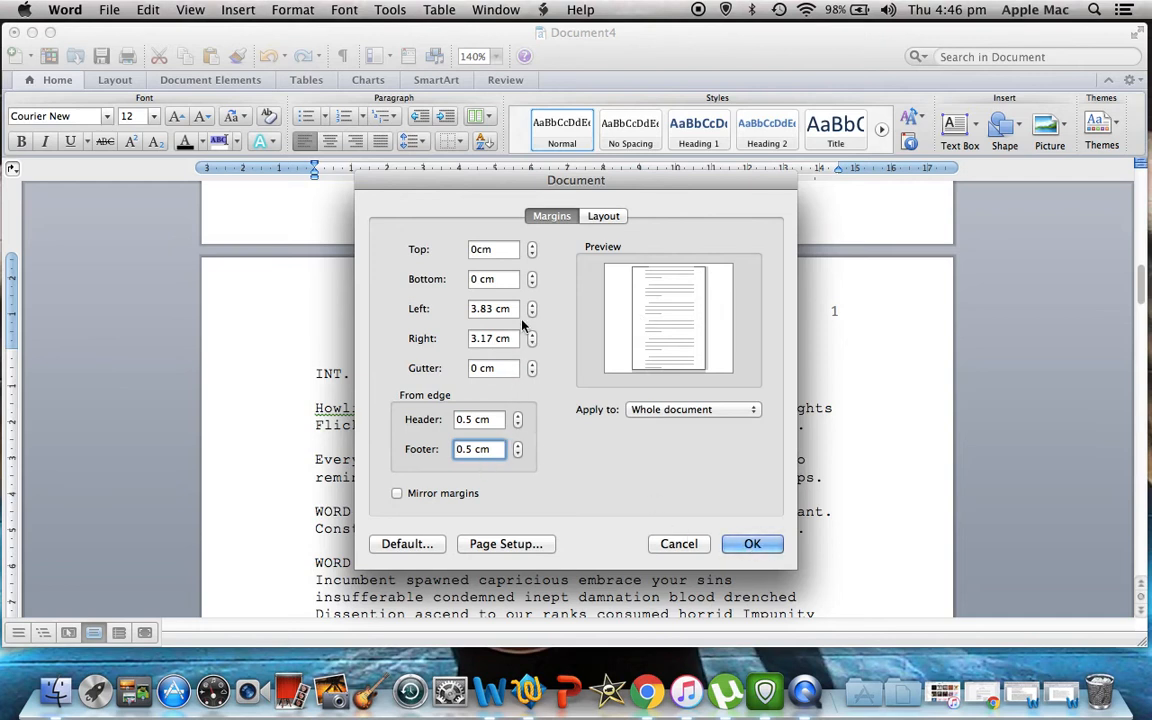
click(752, 543)
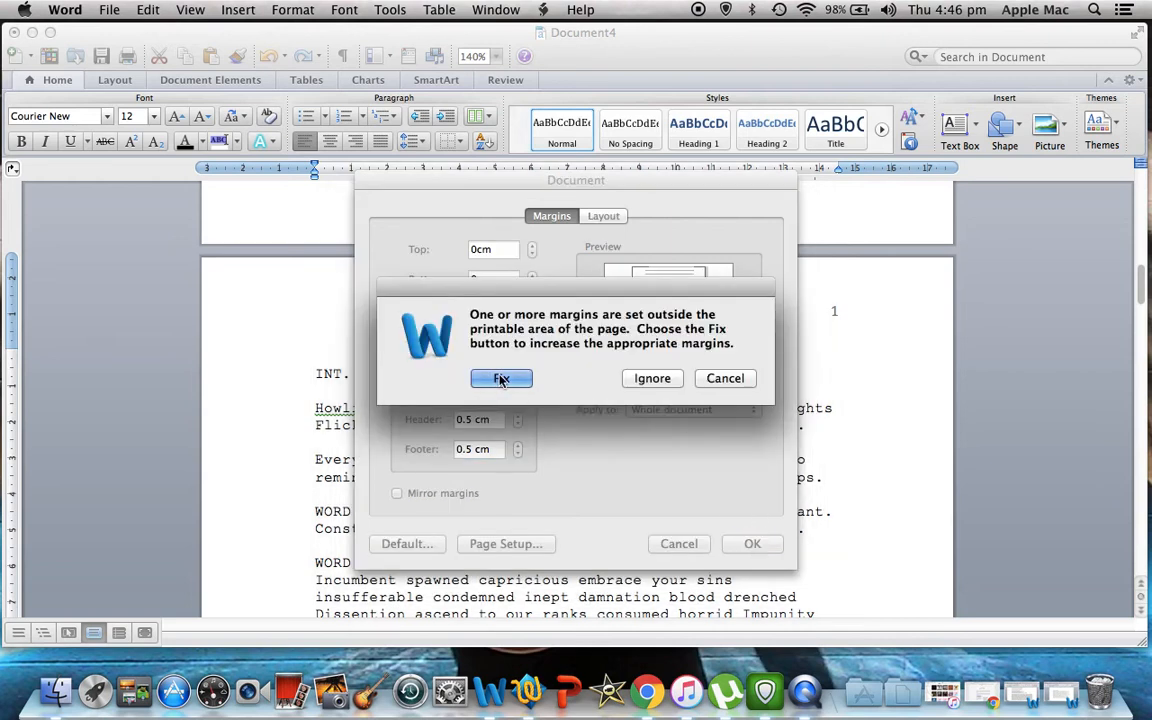
click(652, 379)
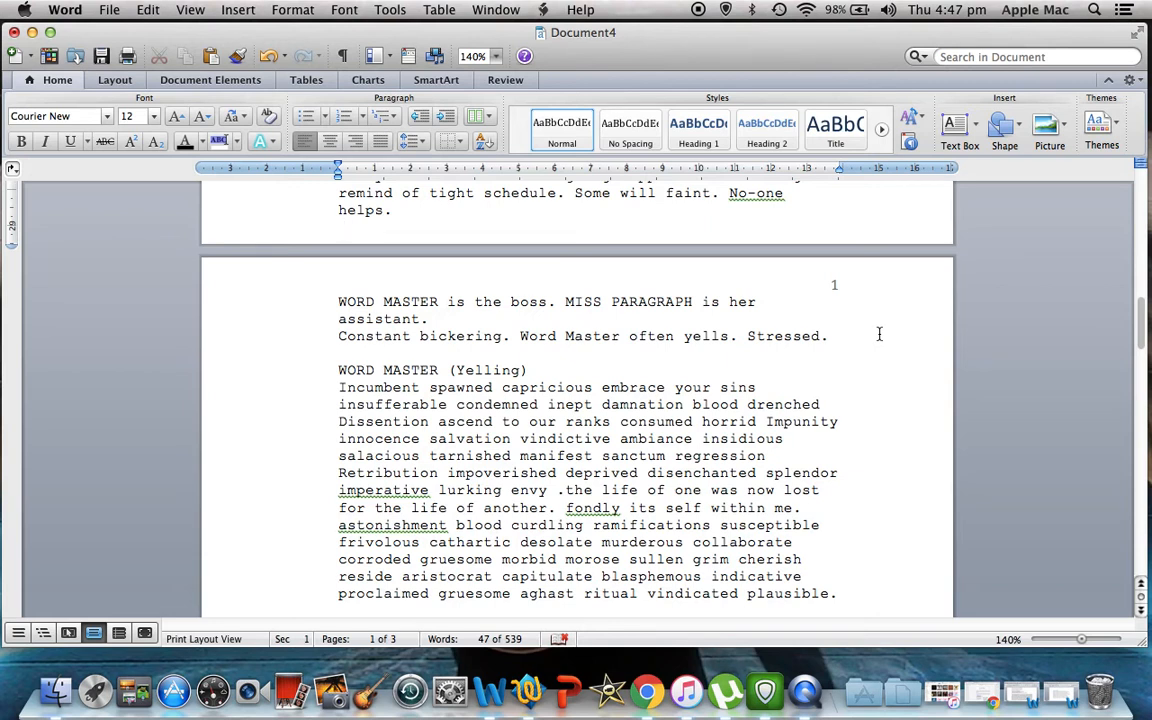
- Insert seven blank lines between the e-mail address and the phone number on the title page
drag(1146, 312, 1134, 286)
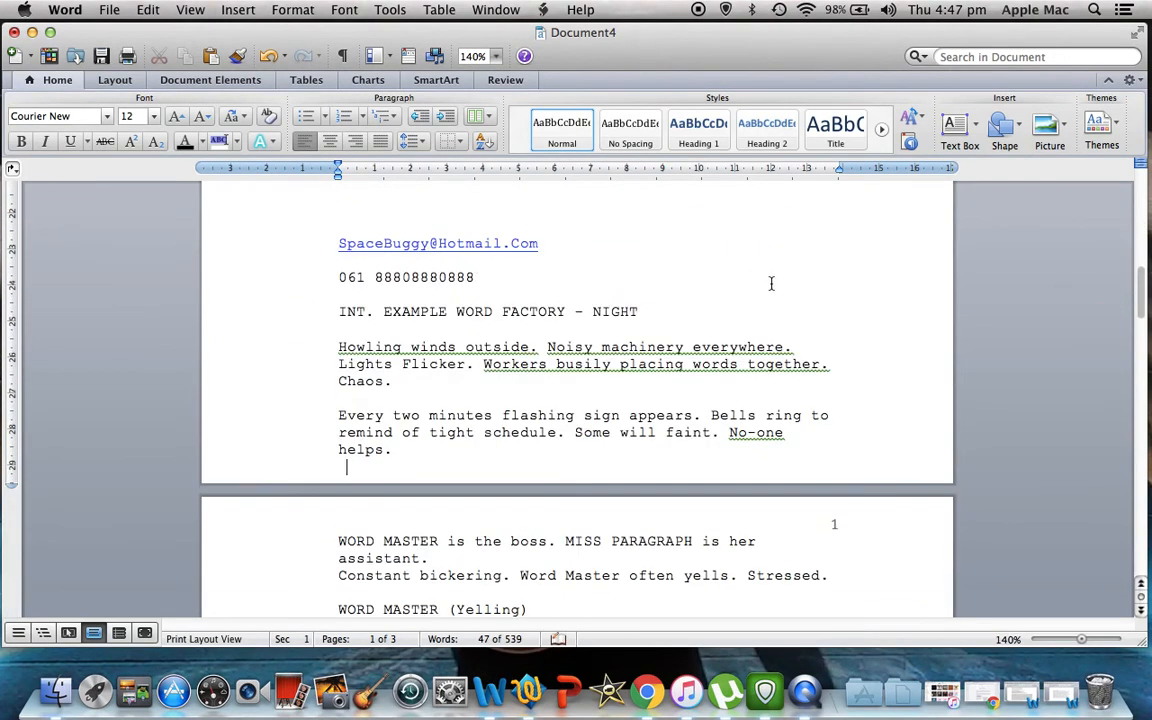
click(337, 277)
key(Return)
key(Return)
key(Return)
key(Return)
key(Return)
key(Return)
key(Return)
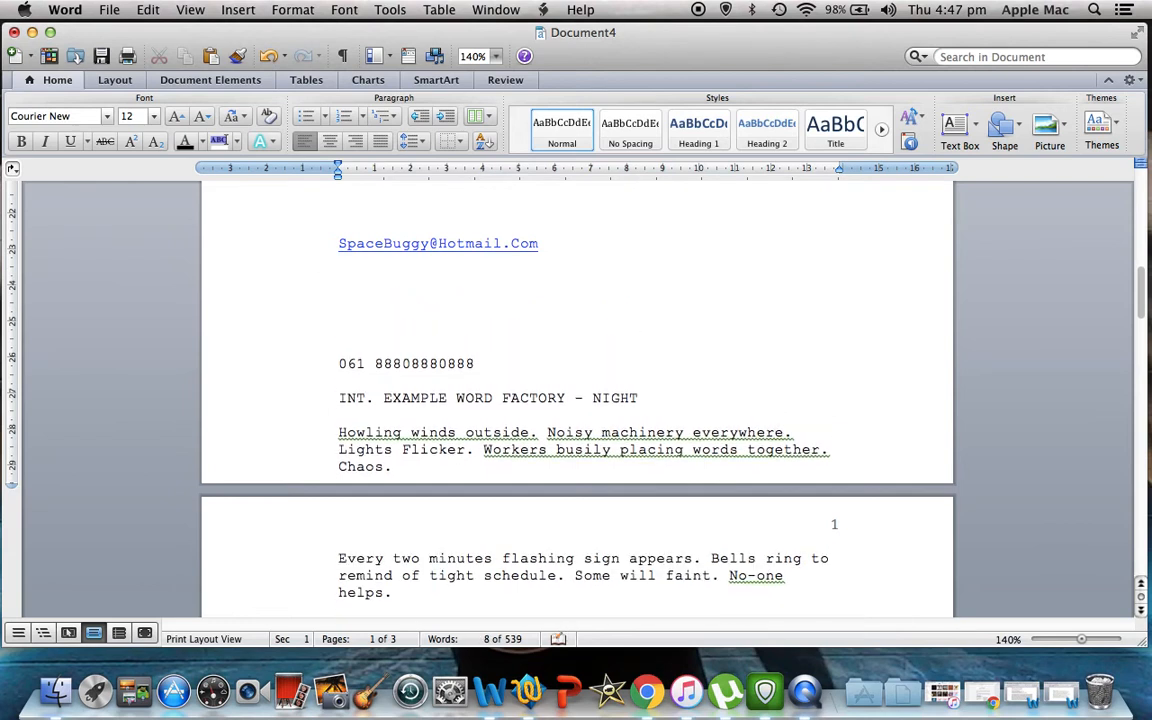
key(Return)
key(Return)
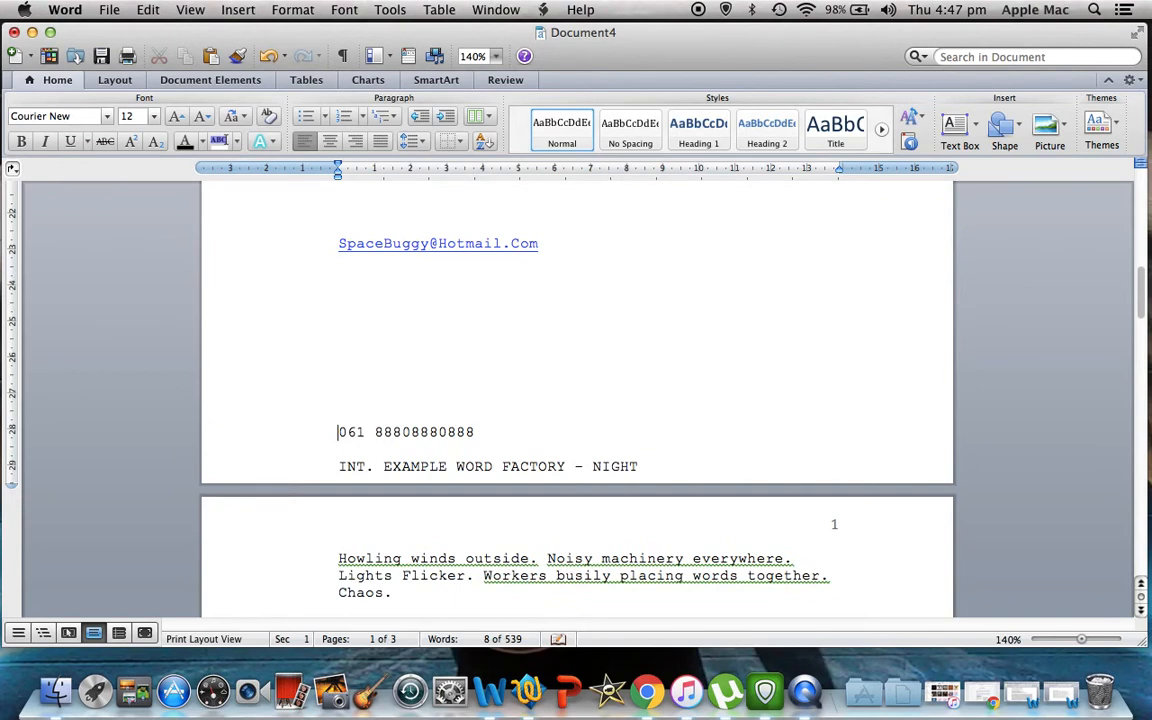
key(BackSpace)
key(BackSpace)
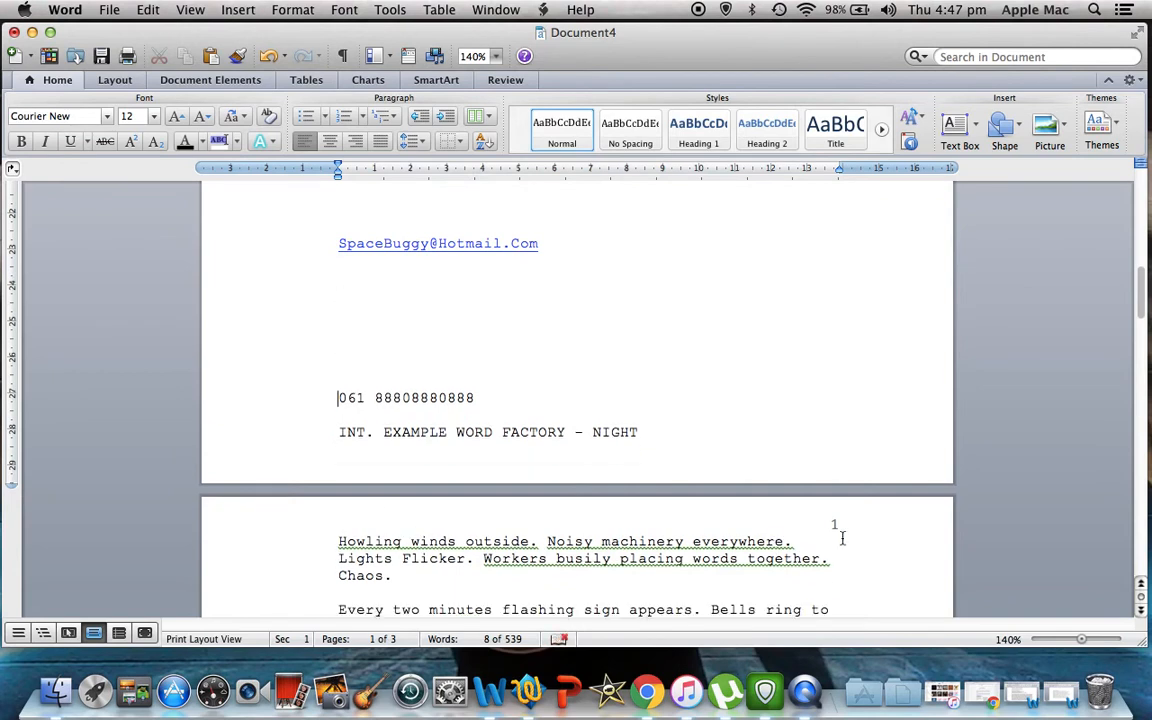
- Join the "Howling winds outside" paragraph to the INT. EXAMPLE WORD FACTORY scene heading and push that heading onto the second page
click(337, 541)
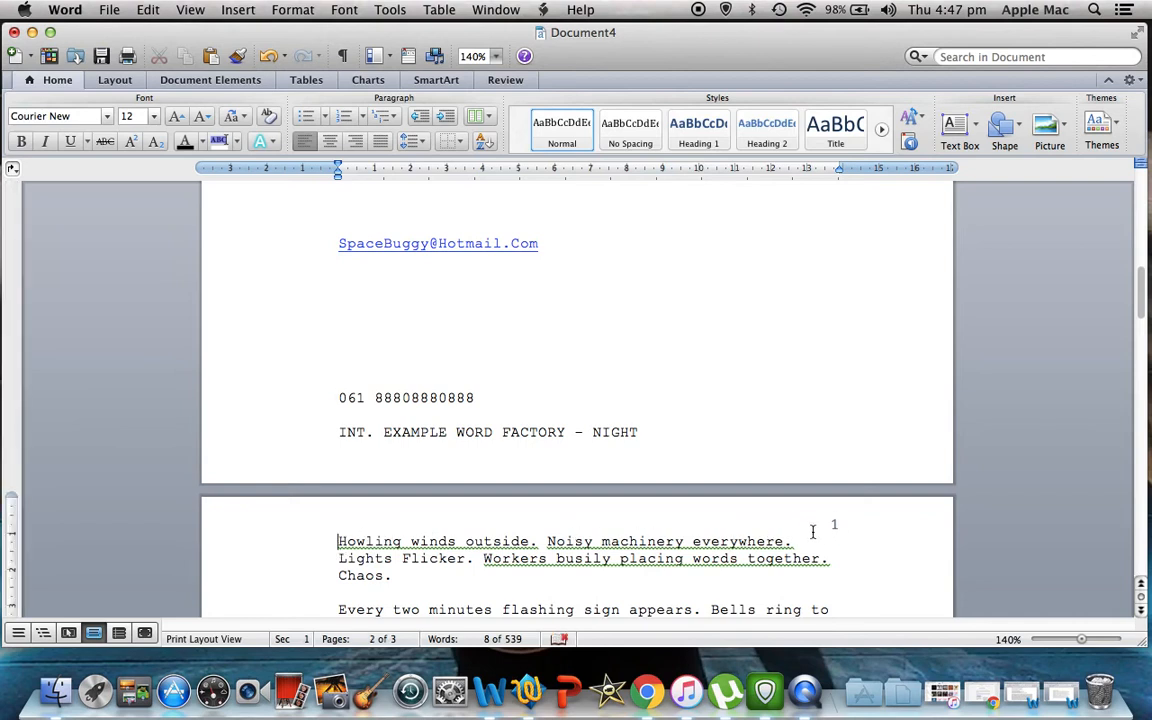
drag(782, 538, 302, 541)
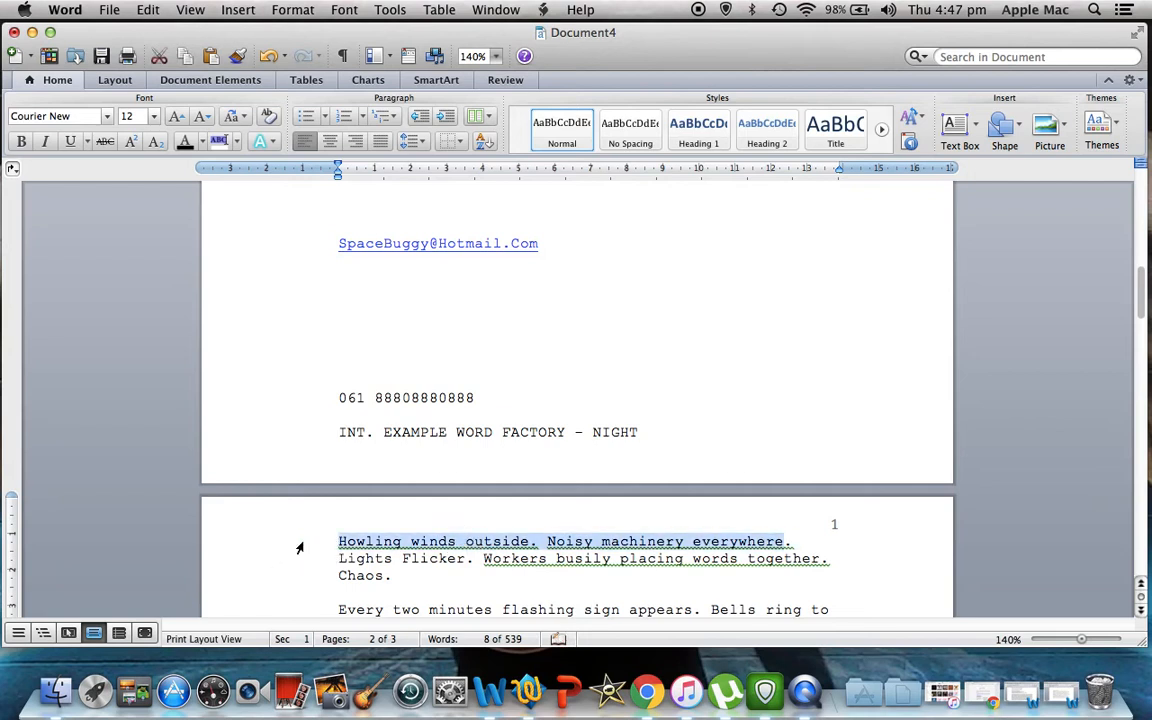
click(335, 541)
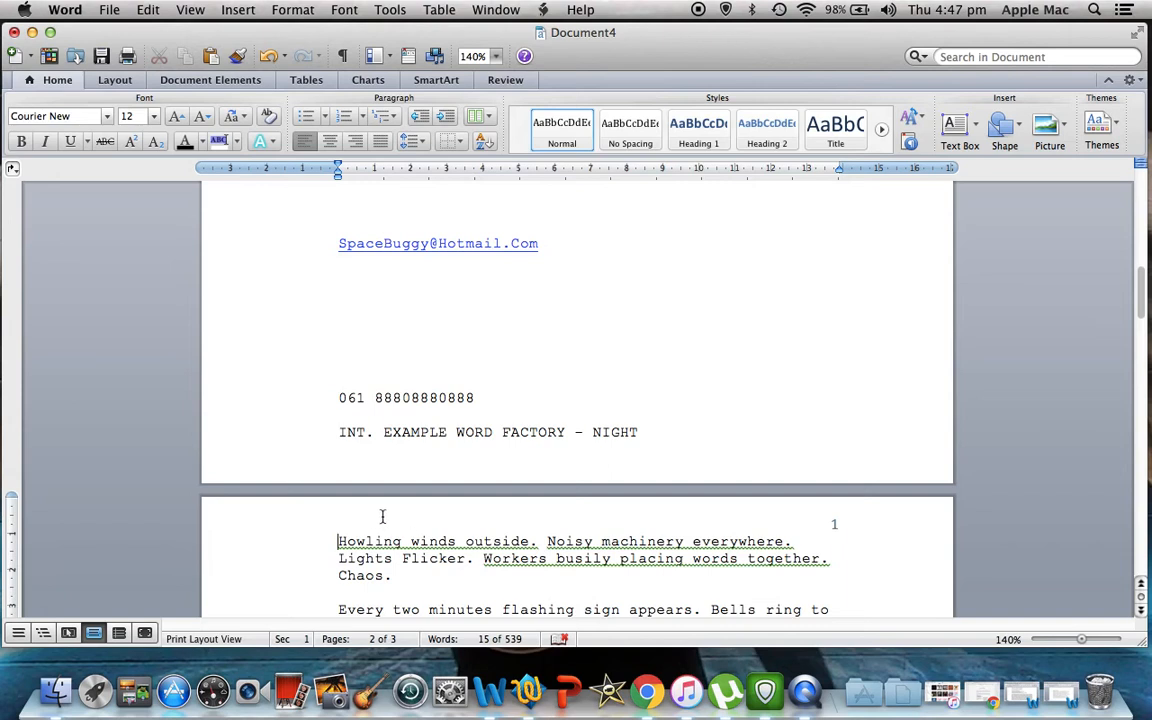
key(BackSpace)
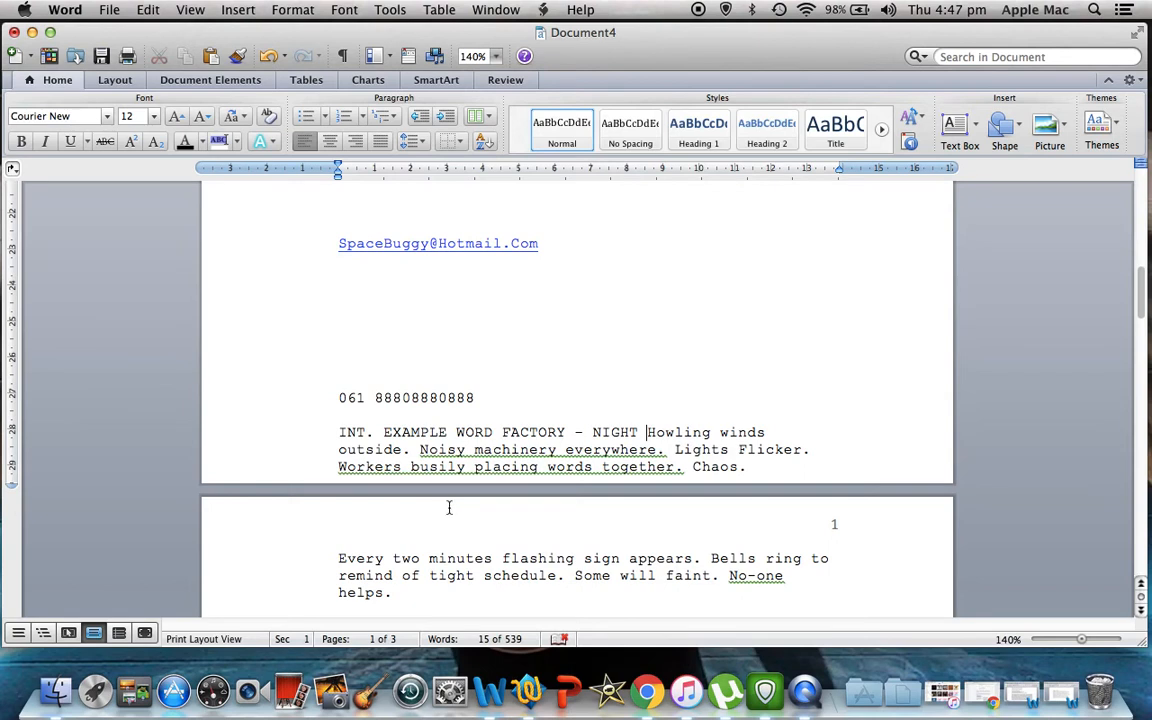
click(337, 431)
key(Return)
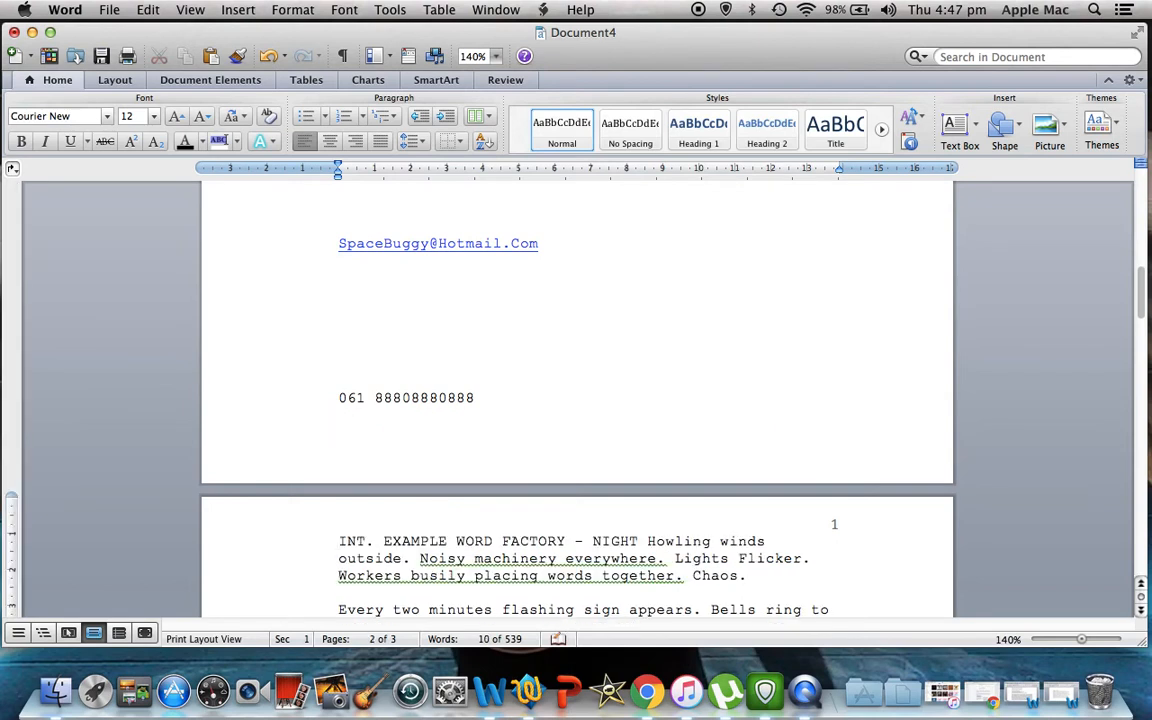
- Look over the opening paragraphs of the script on the second page
key(Down)
key(Down)
key(Down)
key(Down)
key(Down)
key(Down)
key(Down)
key(Down)
key(Down)
key(Down)
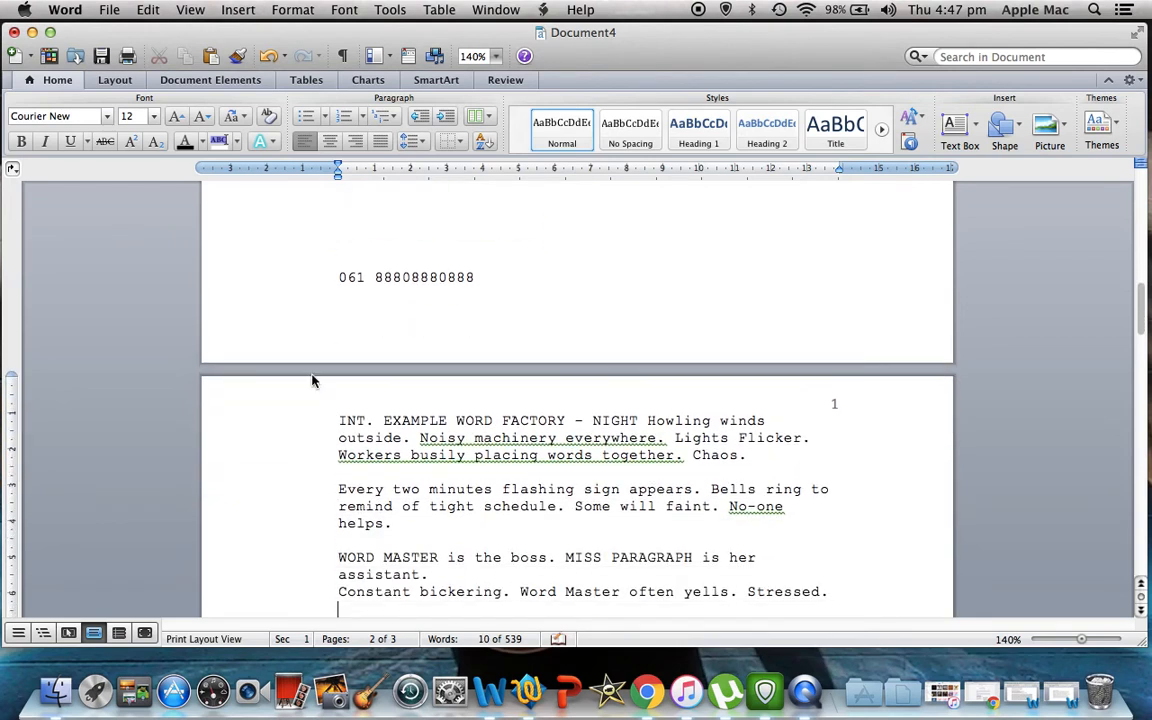
drag(350, 394, 840, 403)
click(807, 524)
key(Down)
key(super+v)
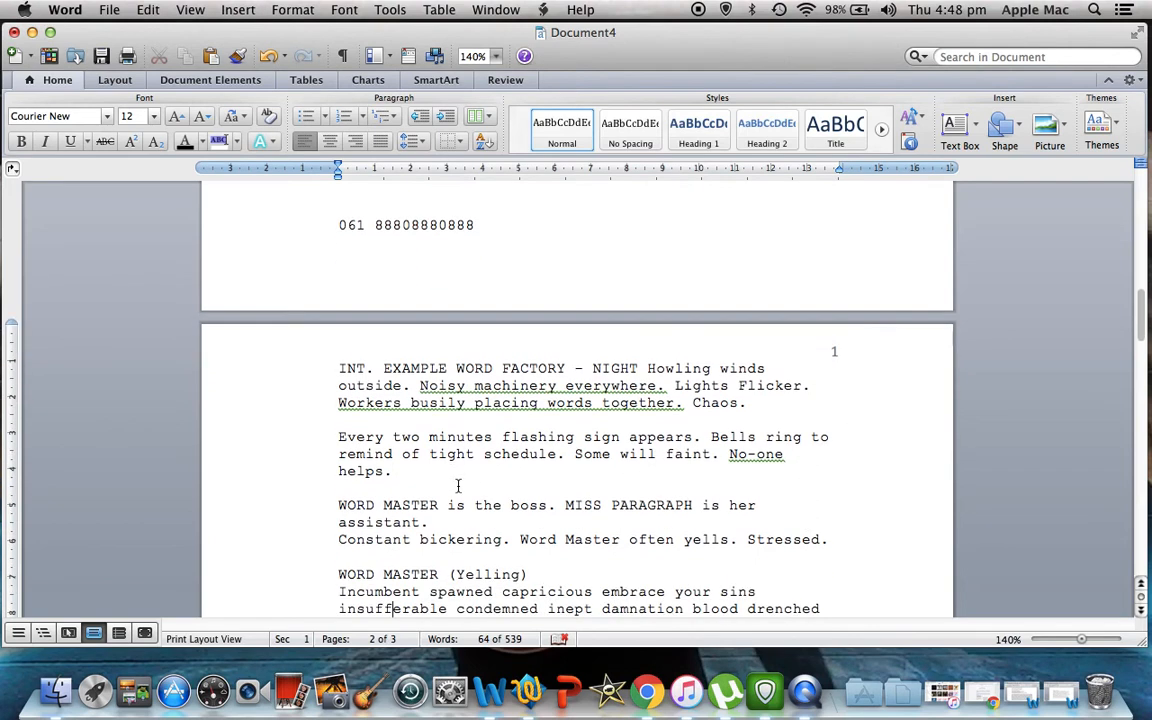
- Separate "Howling winds outside" from the INT. EXAMPLE WORD FACTORY - NIGHT heading with a blank line, keeping the heading at the top of the second page
click(643, 368)
key(Return)
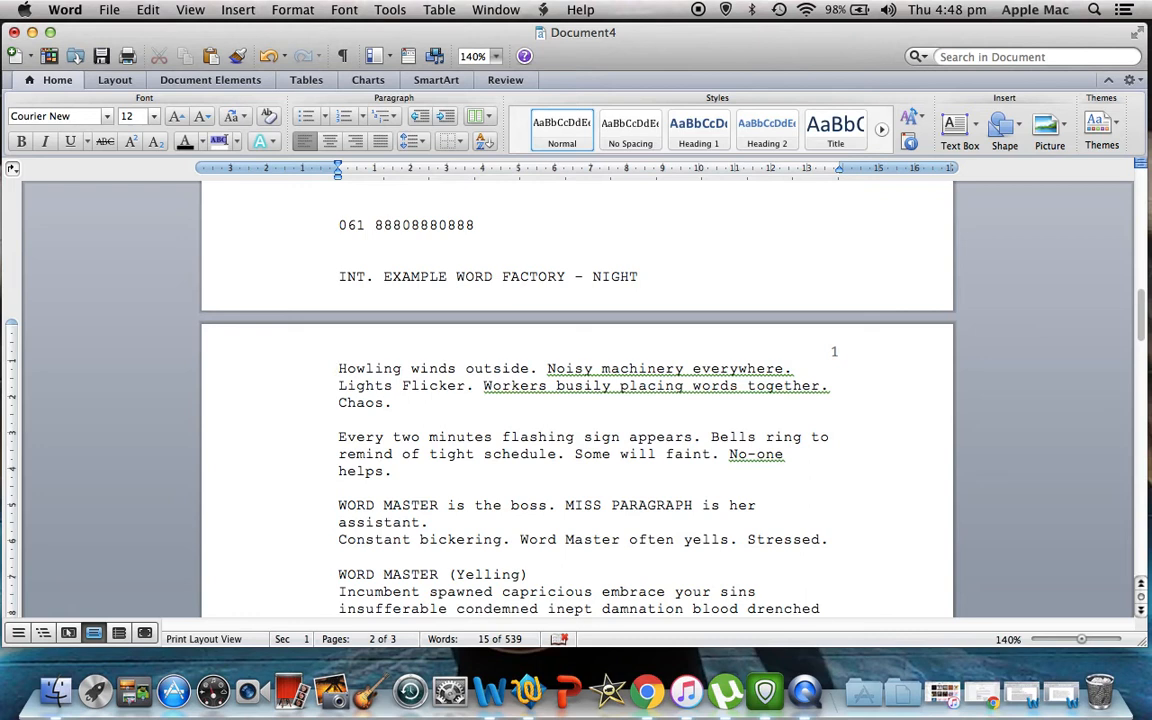
click(336, 275)
key(Return)
key(Return)
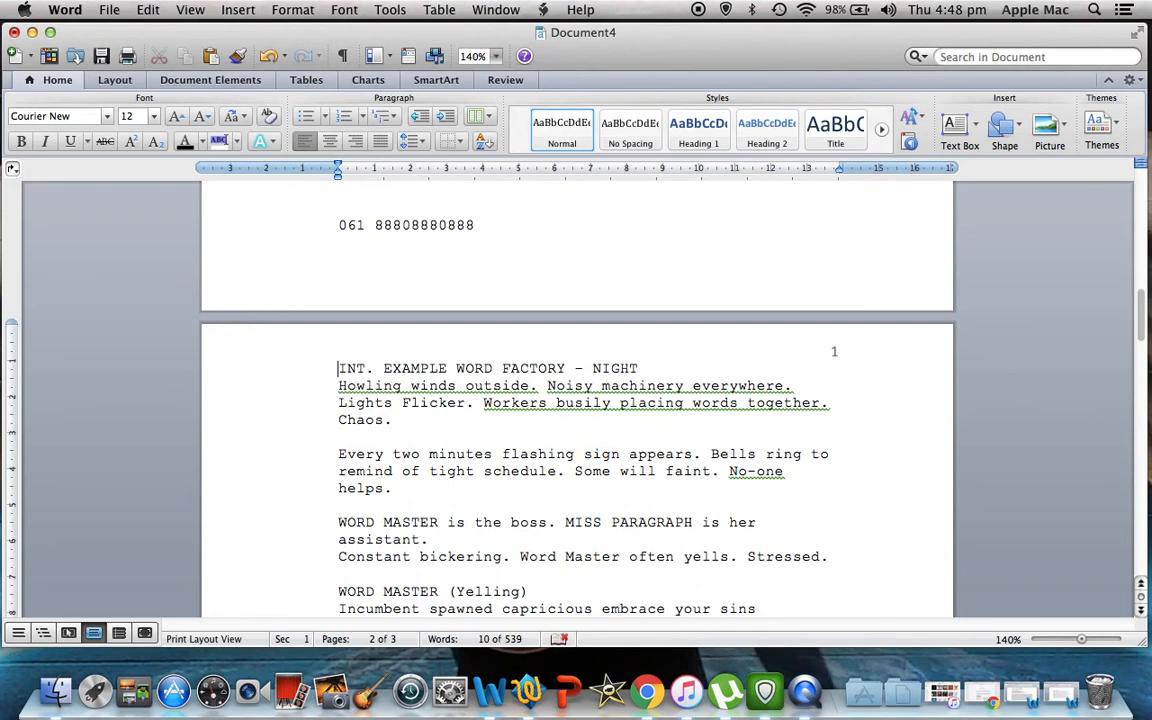
click(643, 368)
key(Return)
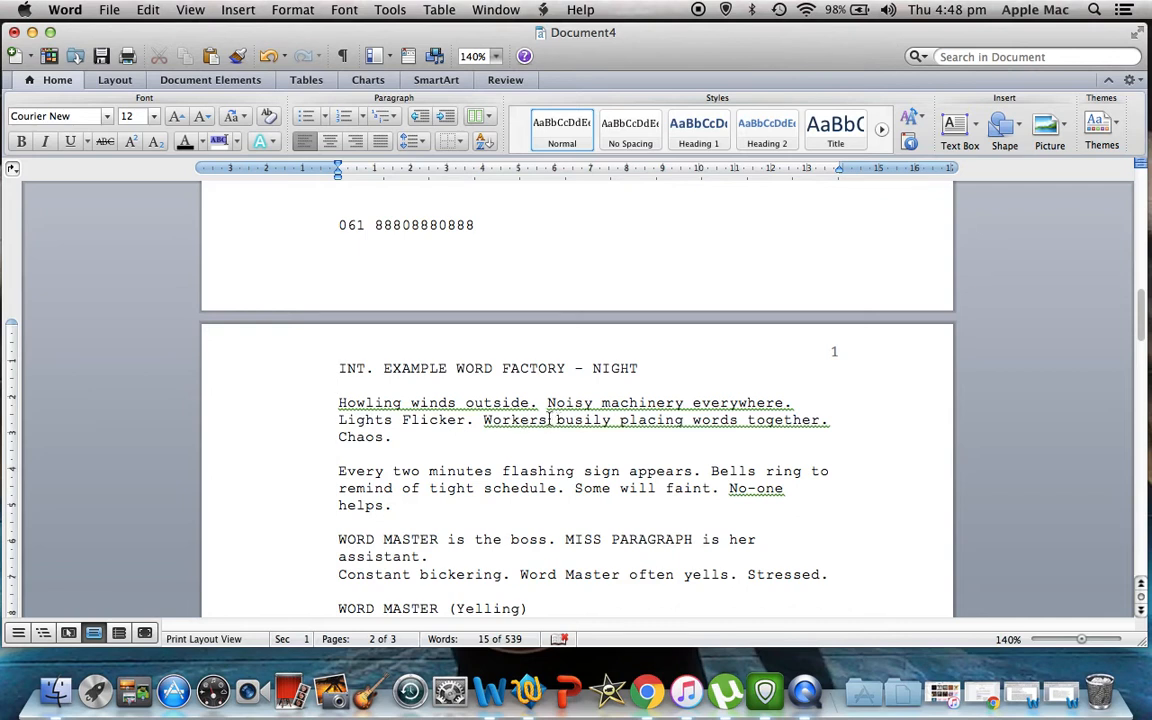
- Shorten the first sentence under the scene heading to "Howling winds."
click(612, 420)
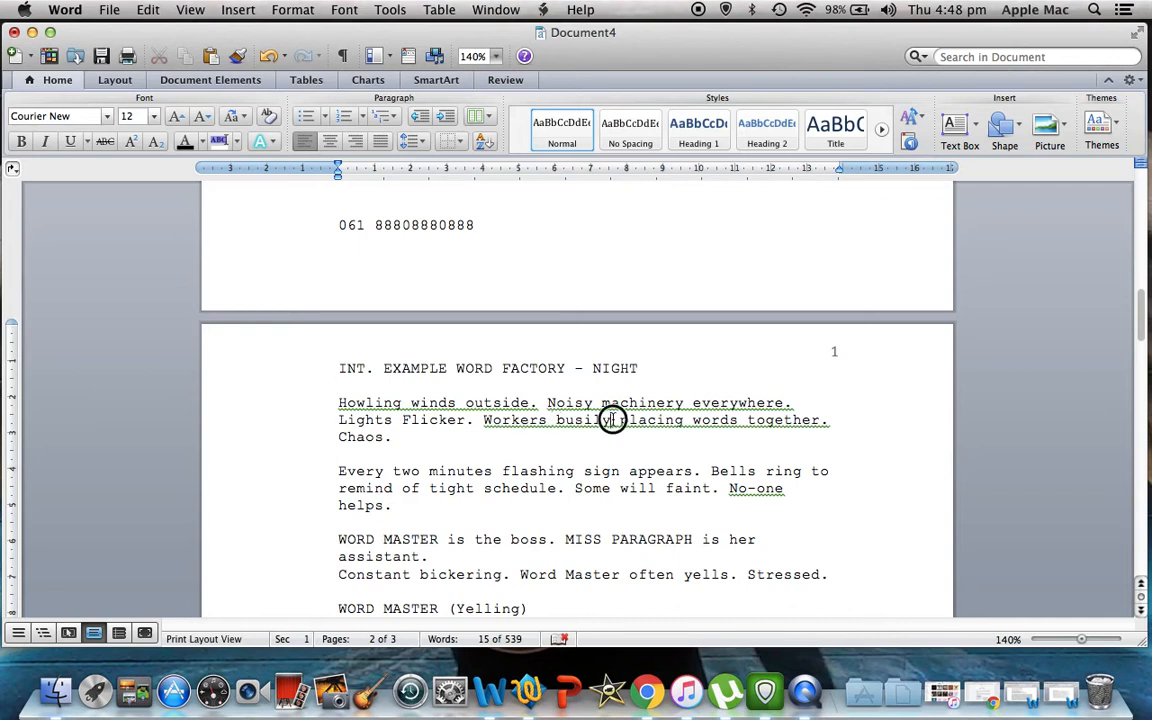
click(531, 402)
key(BackSpace)
key(BackSpace)
key(BackSpace)
key(BackSpace)
key(BackSpace)
key(BackSpace)
key(BackSpace)
key(BackSpace)
click(837, 421)
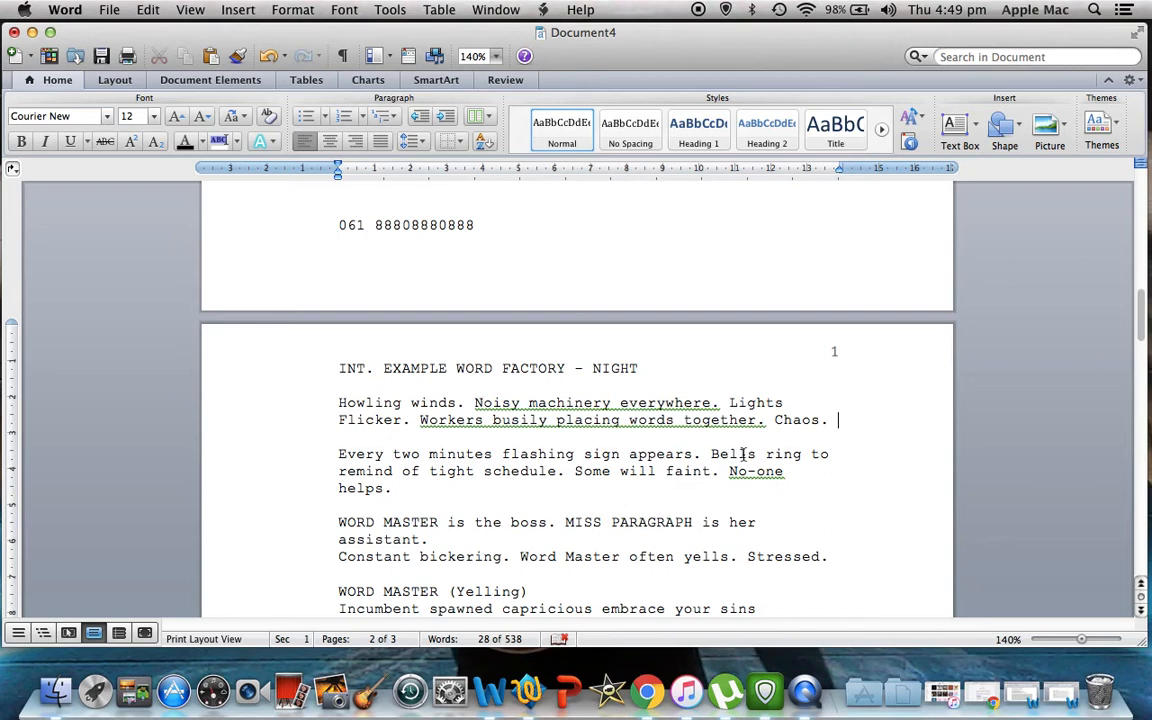
- Reword the "Every two minutes" paragraph so it reads "Bells ring. Remind tight schedule."
click(829, 454)
key(BackSpace)
key(BackSpace)
click(417, 471)
key(BackSpace)
key(BackSpace)
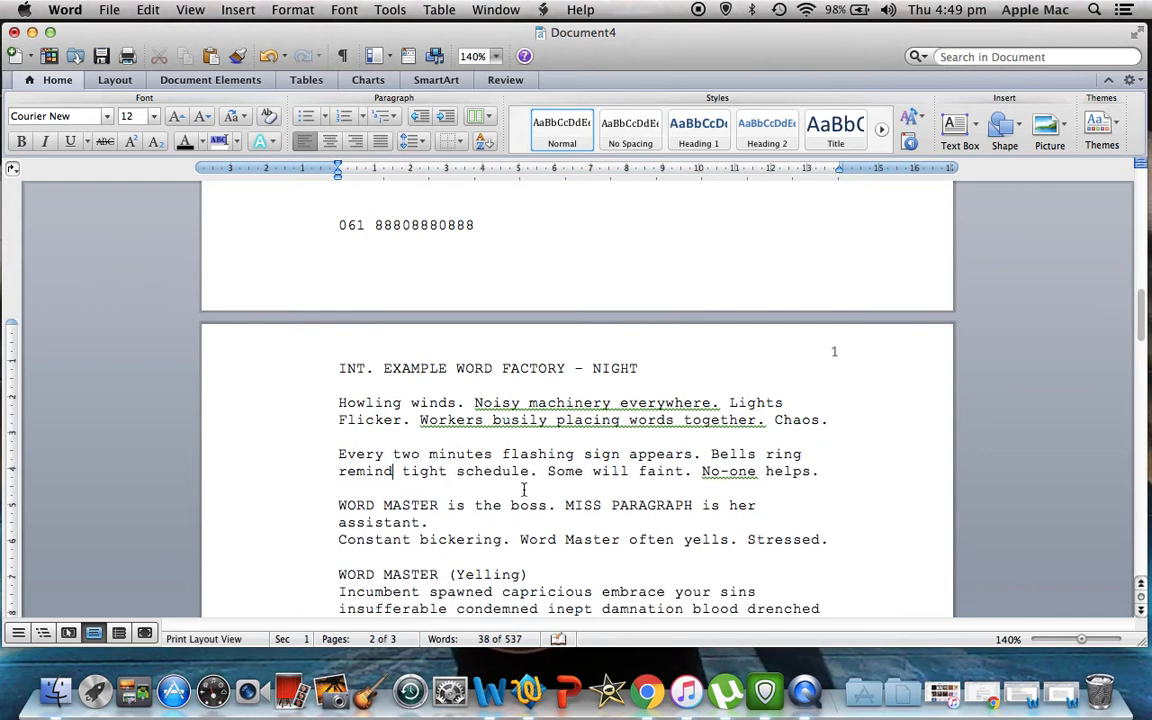
click(803, 454)
click(341, 471)
text(R)
key(Delete)
- Join the "Constant bickering" line to the end of the WORD MASTER paragraph, directly after "assistant."
click(439, 522)
key(Return)
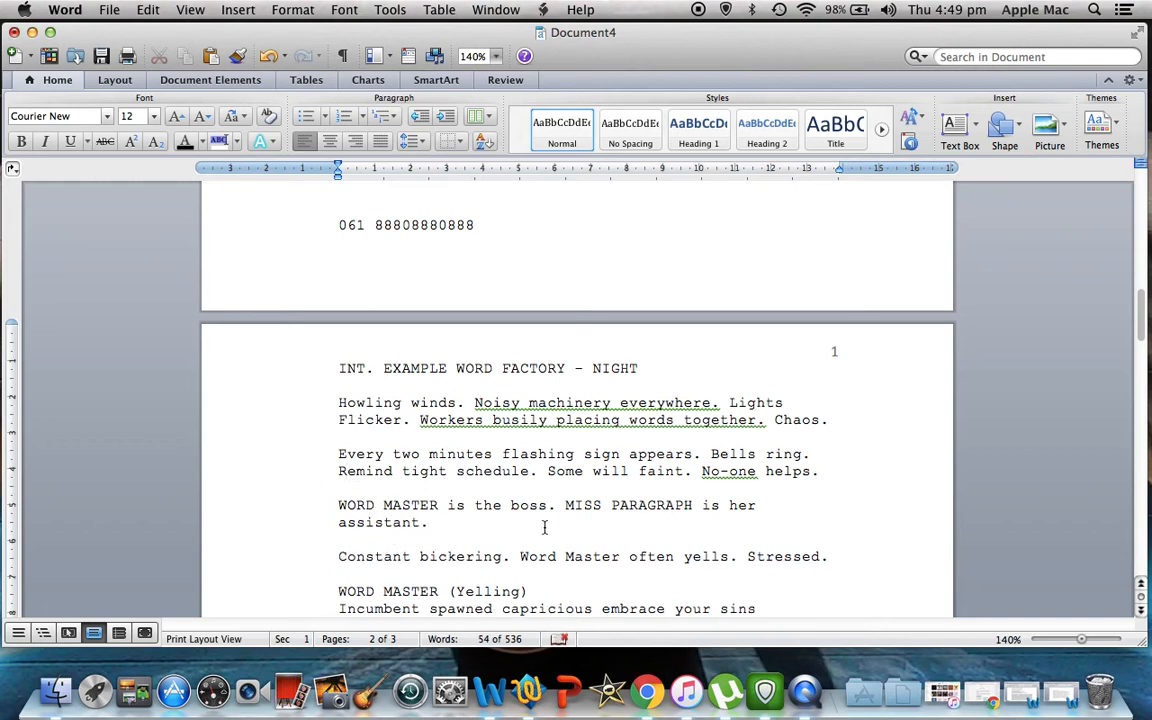
click(337, 556)
key(BackSpace)
key(BackSpace)
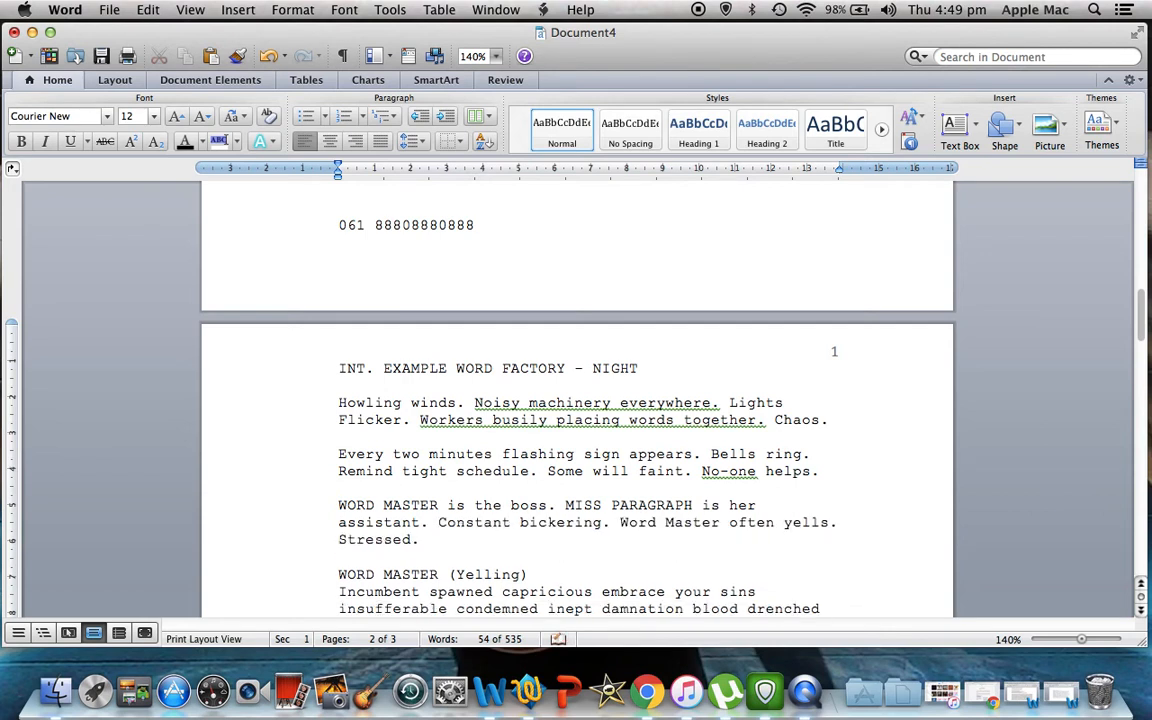
- Shorten the first sentence of the character introduction paragraph to "WORD MASTER is boss."
drag(418, 539, 321, 504)
click(428, 541)
drag(447, 505, 341, 503)
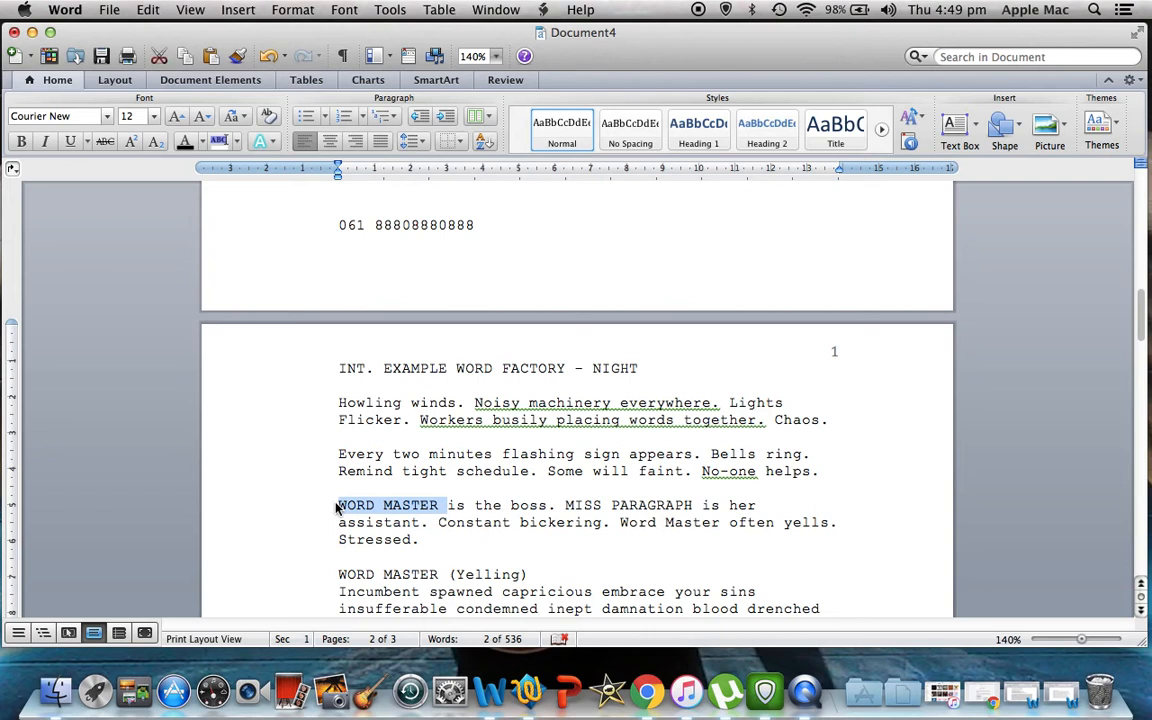
click(436, 537)
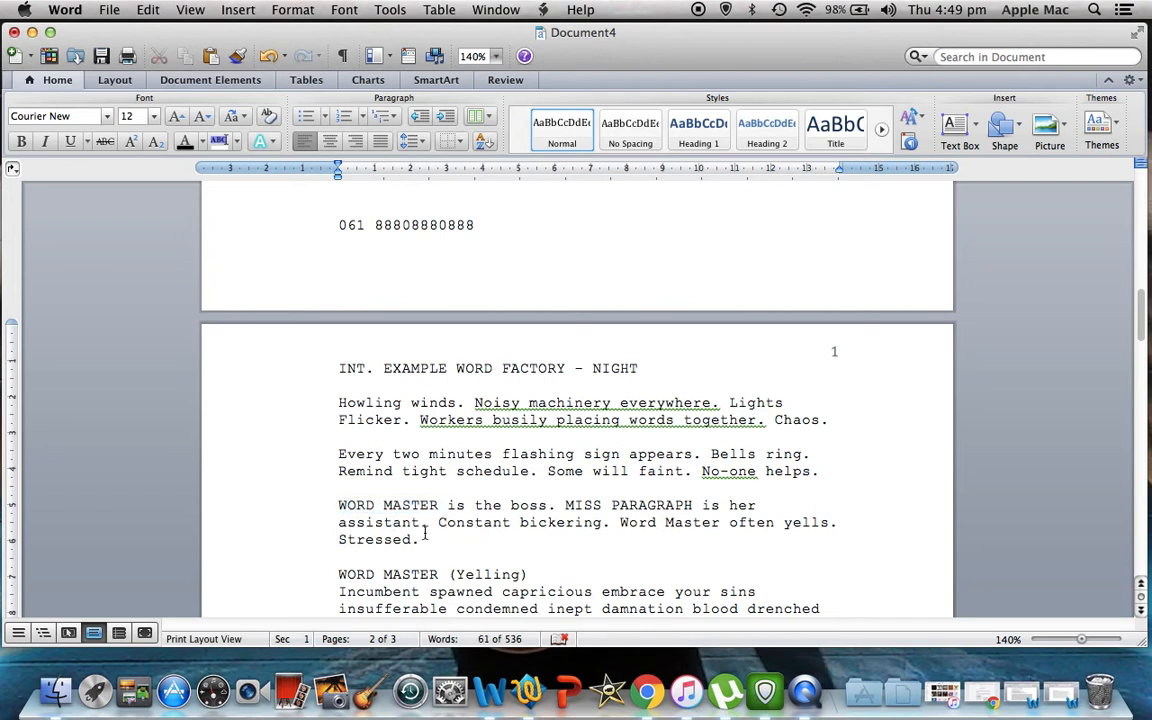
drag(421, 539, 327, 501)
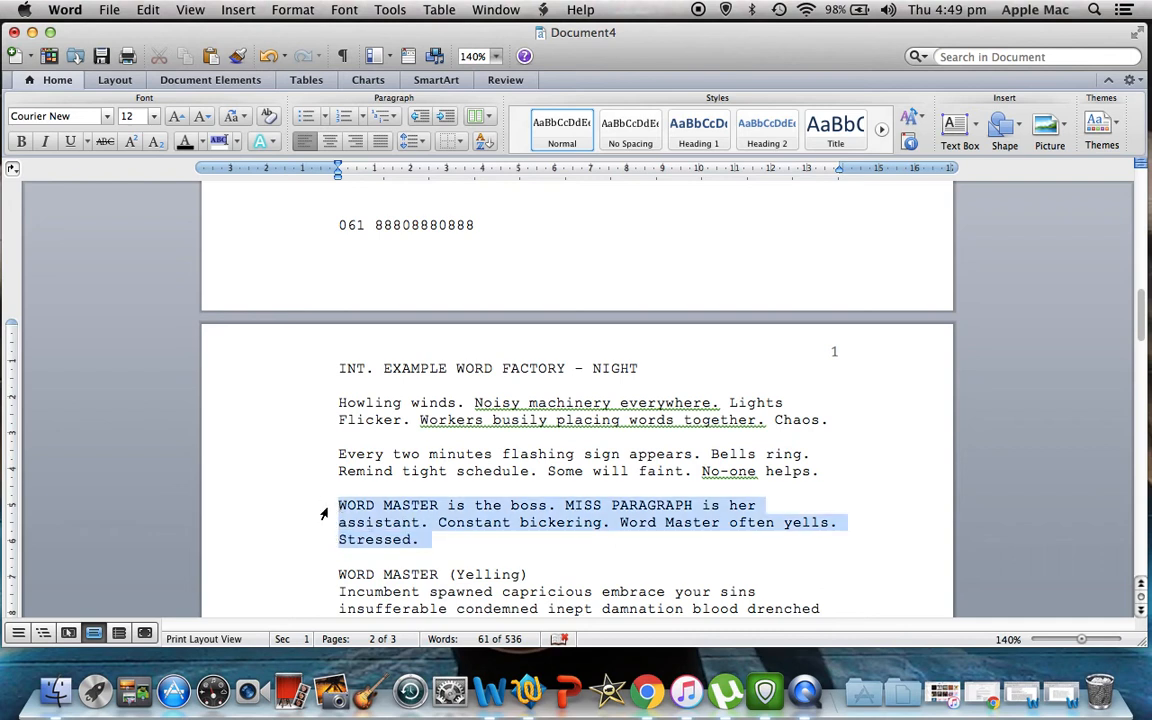
click(464, 507)
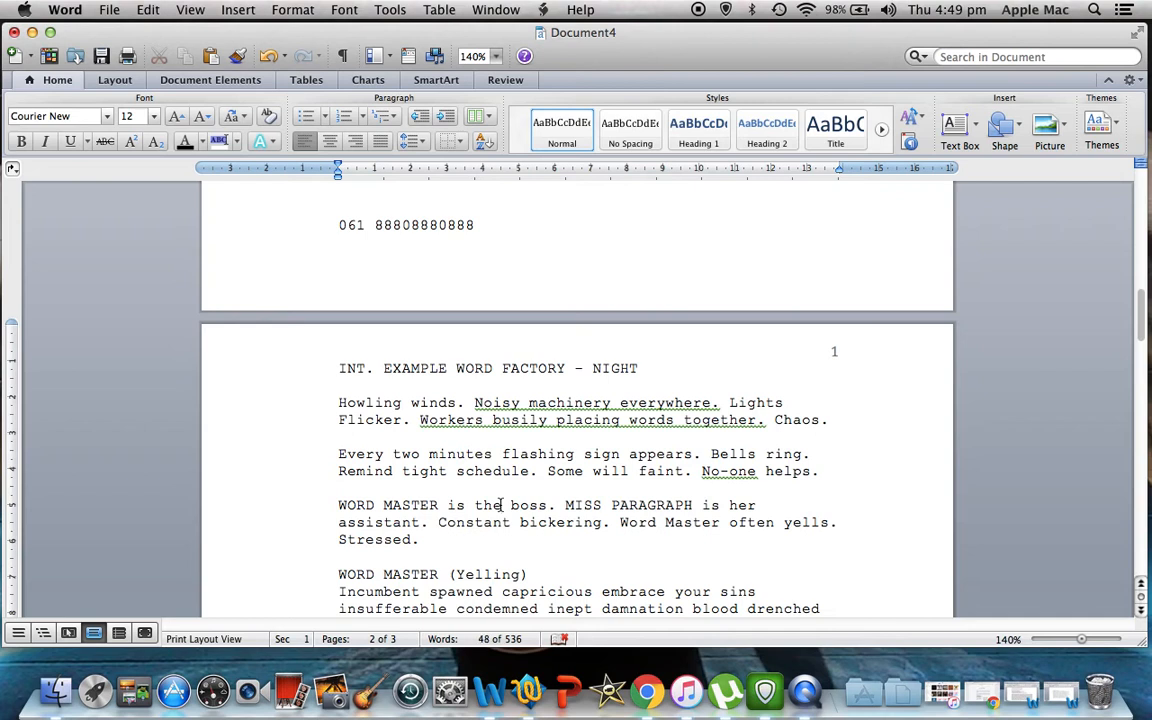
click(503, 505)
key(BackSpace)
key(BackSpace)
key(BackSpace)
key(BackSpace)
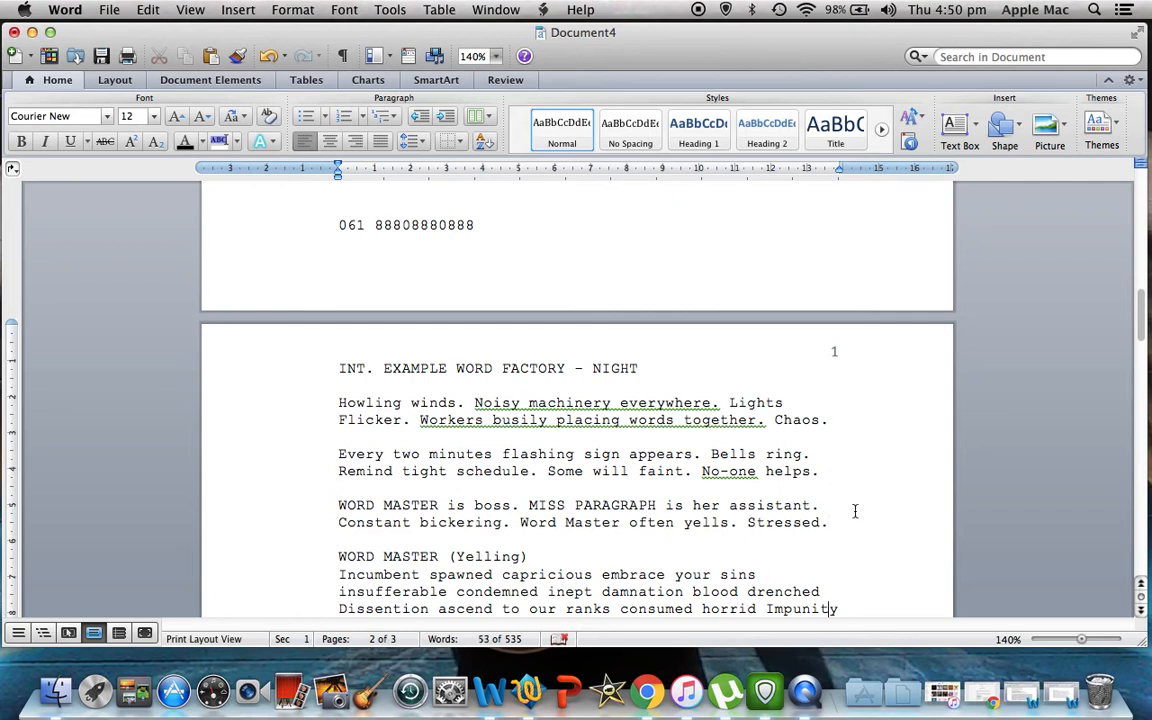
- Indent the WORD MASTER (Yelling) character cue by three tab stops
text(innocence salvation vindictive ambiance insidious salacious tarnished manifest sanctum regression Retribution impoverished deprived disenchanted splendor imperative lurking envy .the life of one was now lost for the life of another. fondly its self within me. astonishment blood curdling ramifications susceptible frivolous cathartic desolate murderous collaborate corroded gruesome morbid morose sullen grim cherish reside aristocrat capitulate blasphemous indicative proclaimed gruesome aghast ritual vindicated plausible.)
key(Return)
key(Return)
text(MISS PARAGRAPH)
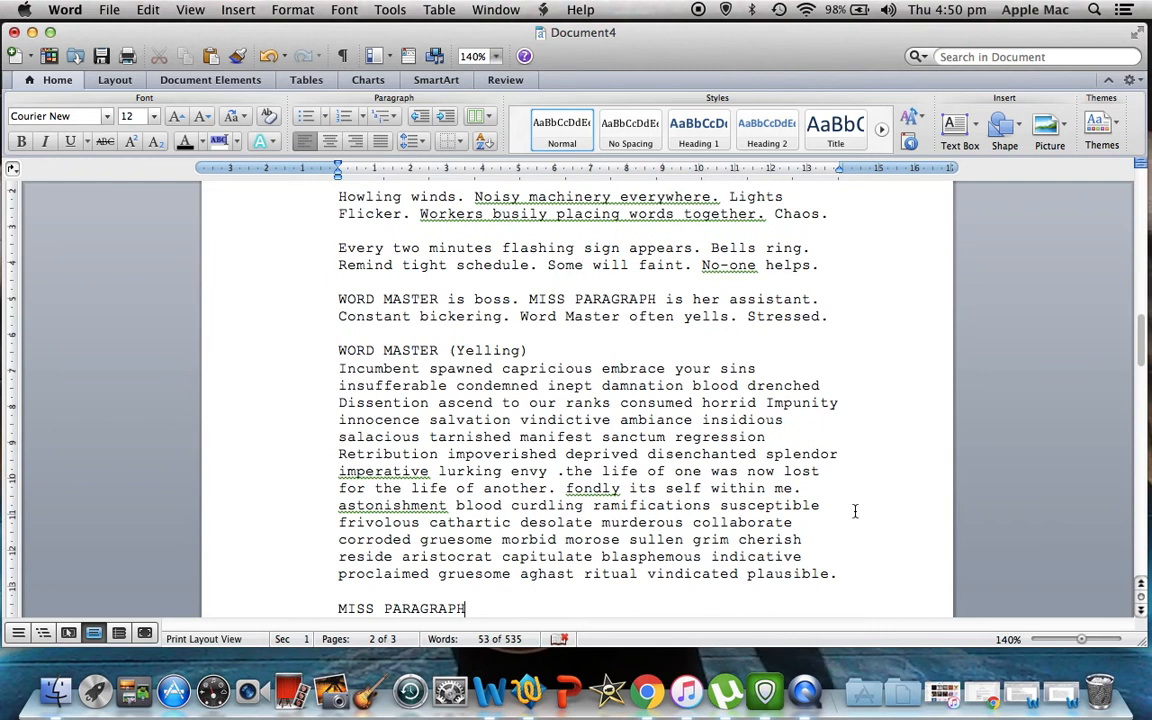
click(338, 350)
click(338, 350)
key(Tab)
key(Tab)
key(Tab)
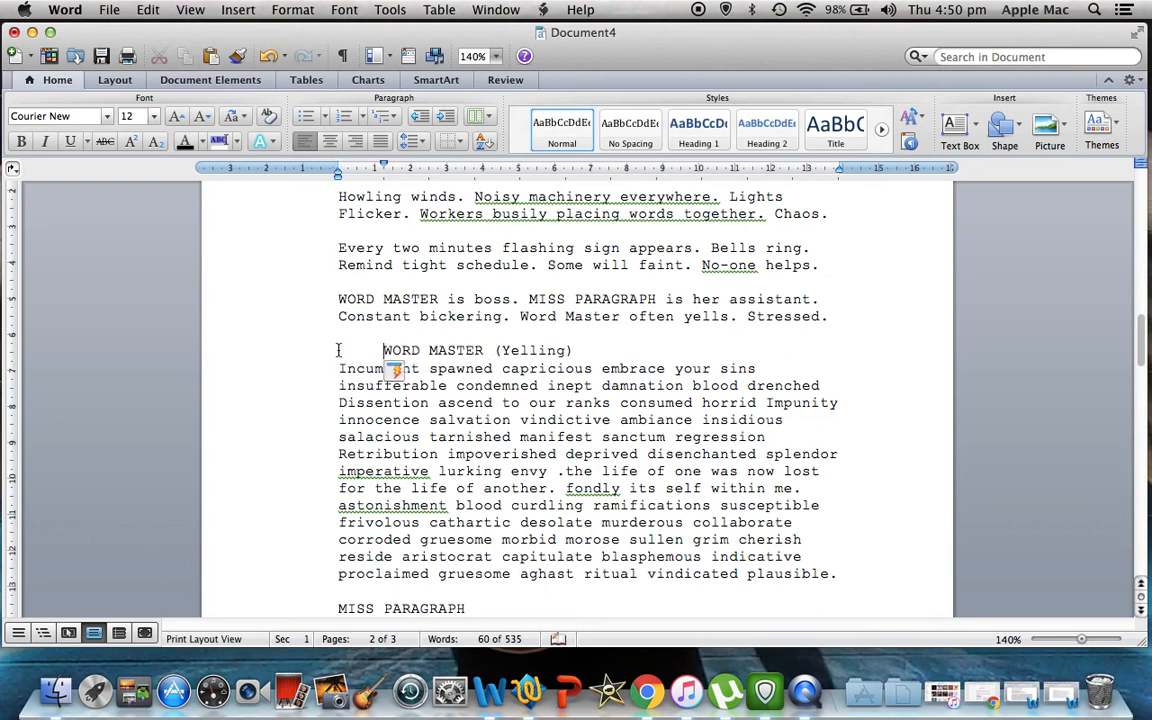
- Indent the "Incumbent spawned capricious" dialogue under WORD MASTER by two tab stops, including its wrapped lines
click(339, 364)
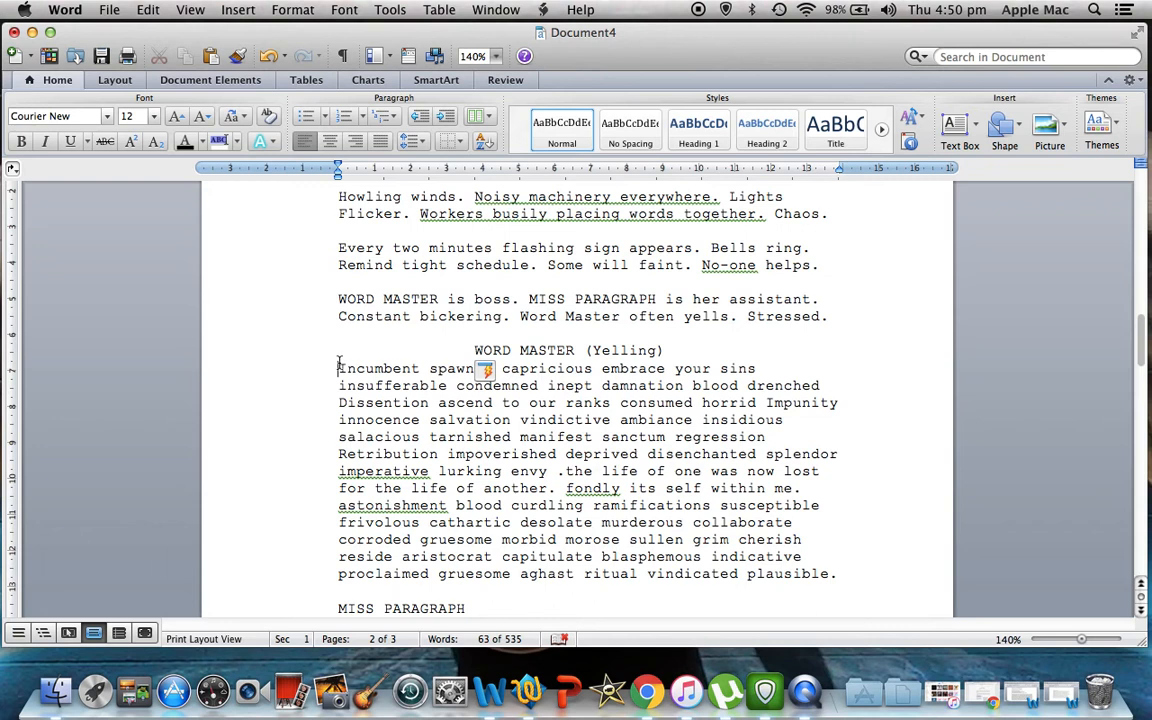
key(Tab)
key(Tab)
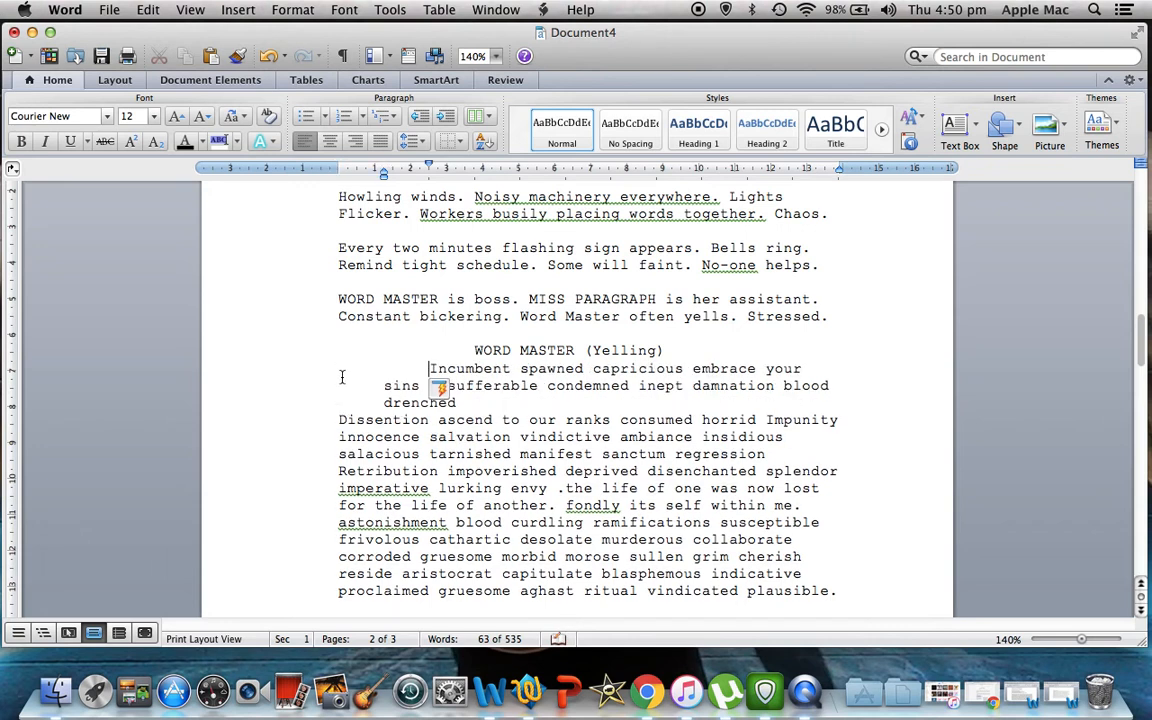
click(370, 388)
key(Tab)
- Indent the "Dissention ascend to our ranks" dialogue under WORD MASTER by two tab stops, including its wrapped lines
click(336, 421)
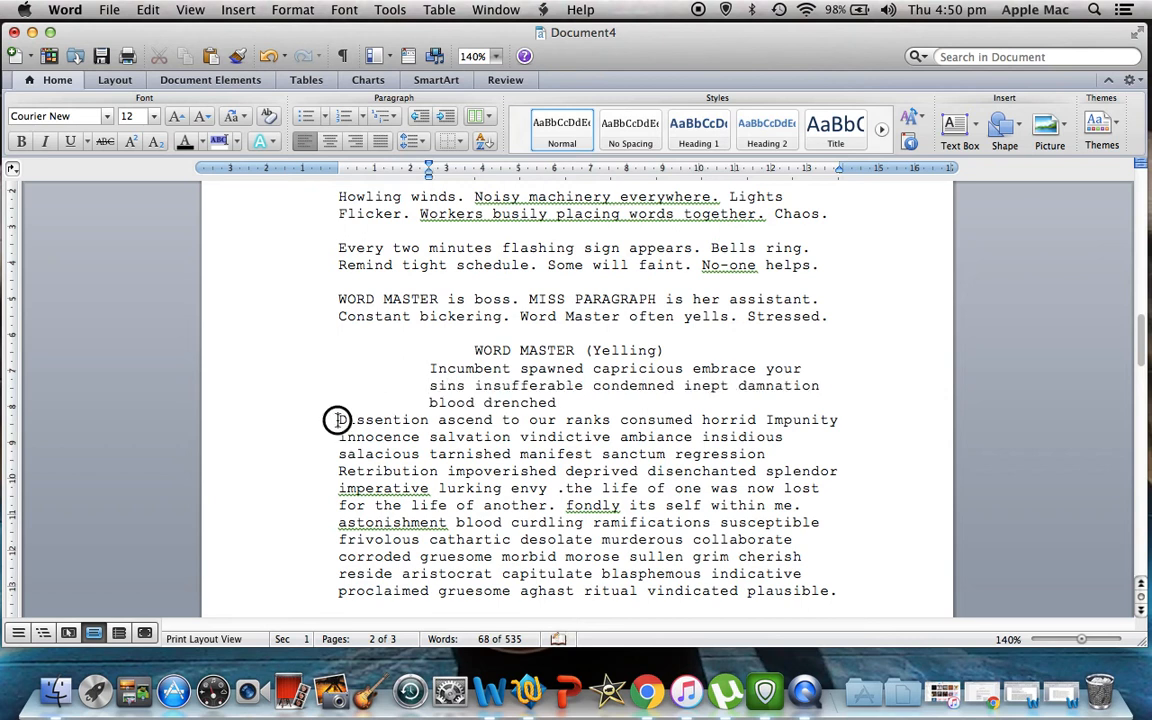
key(Tab)
key(Tab)
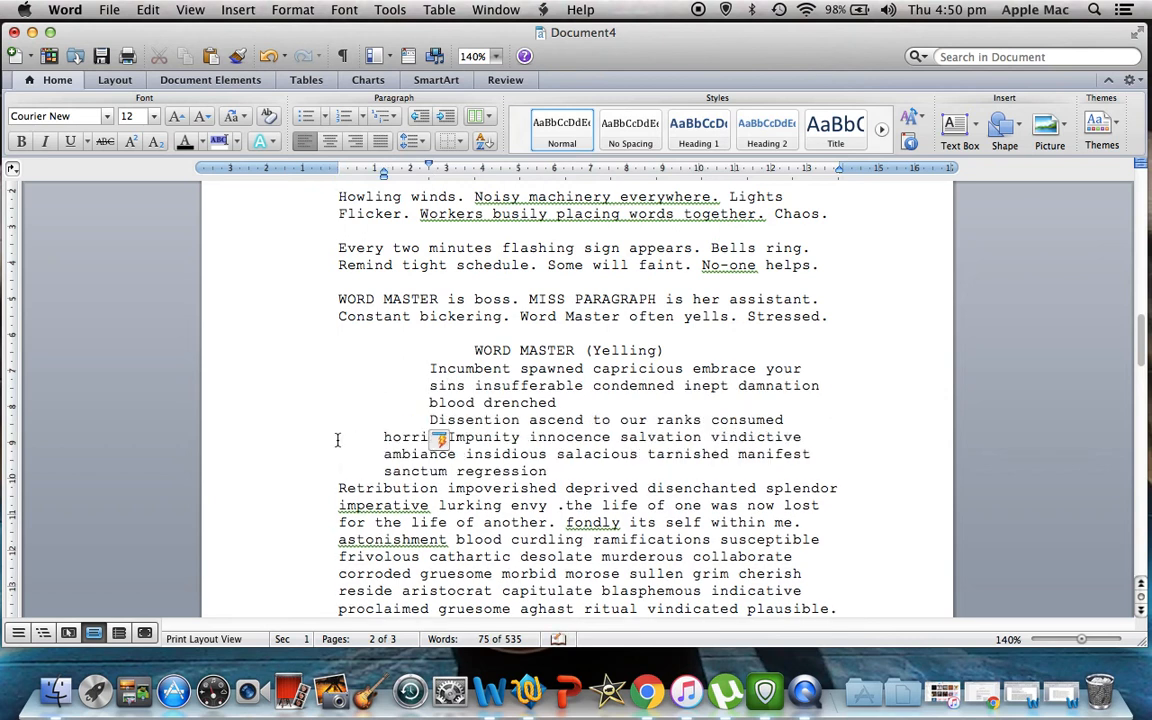
click(381, 437)
key(Tab)
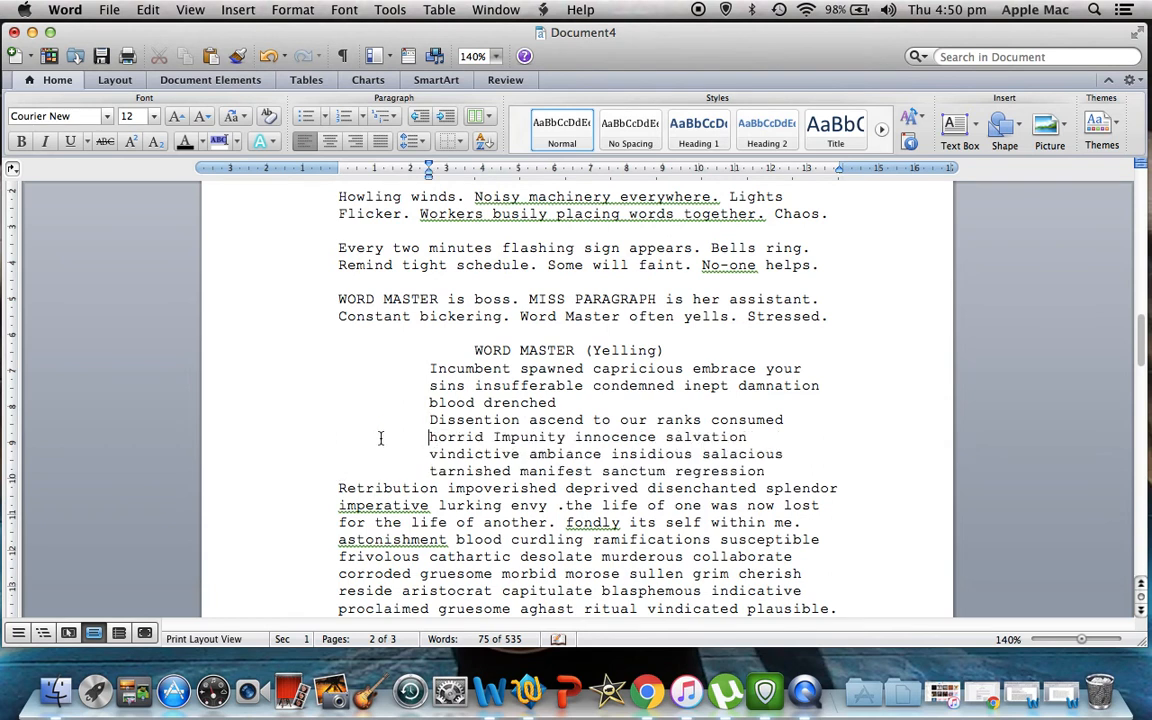
- Indent the "Retribution impoverished" dialogue by two tab stops and join the "imperative lurking envy" lines to it
click(336, 488)
key(Tab)
click(376, 505)
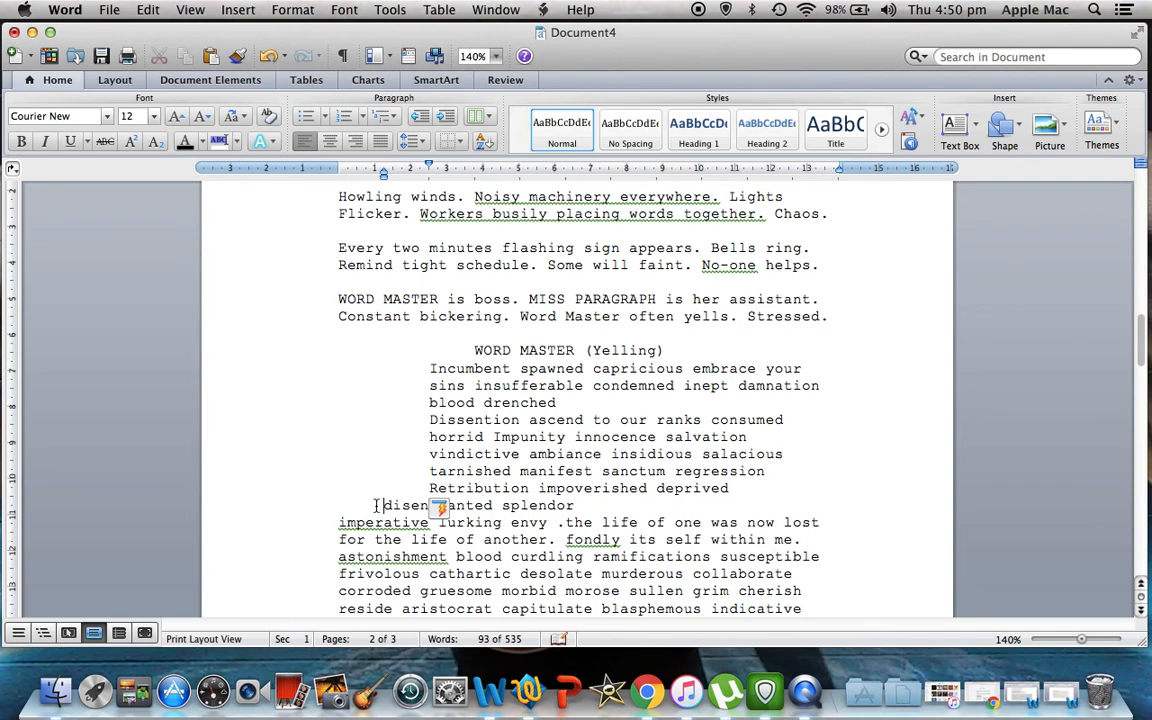
key(Tab)
click(304, 522)
key(BackSpace)
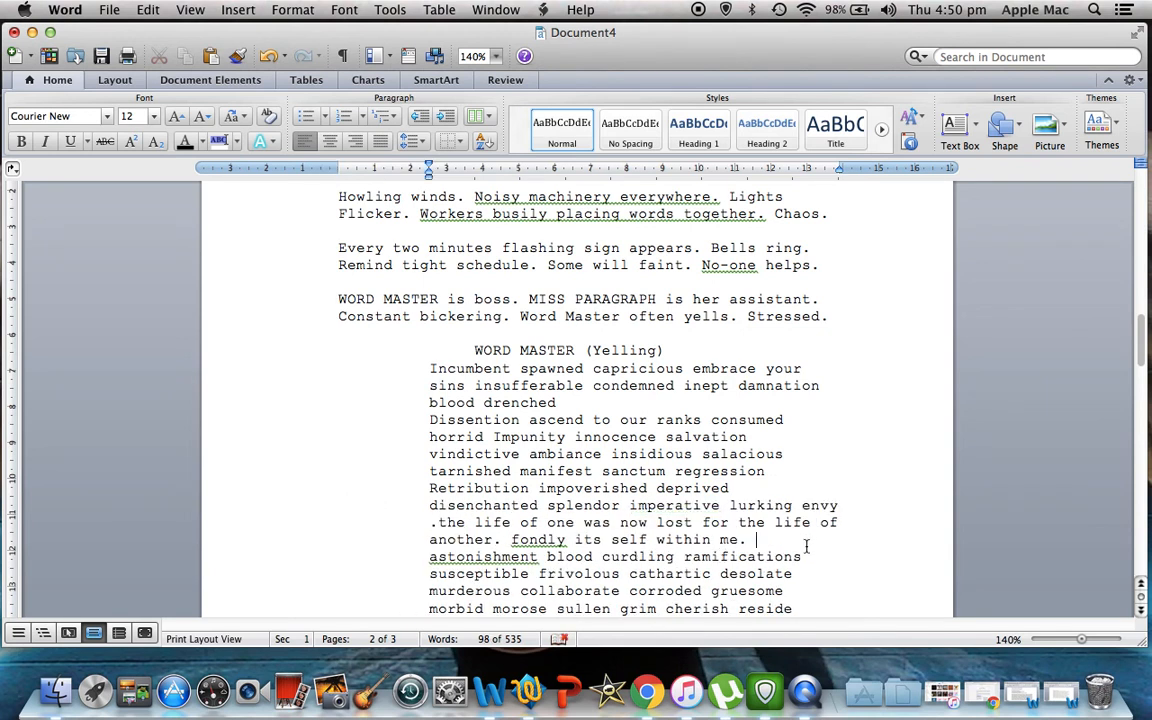
- Indent the MISS PARAGRAPH character cue by three tab stops
scroll(806, 545, down, 5)
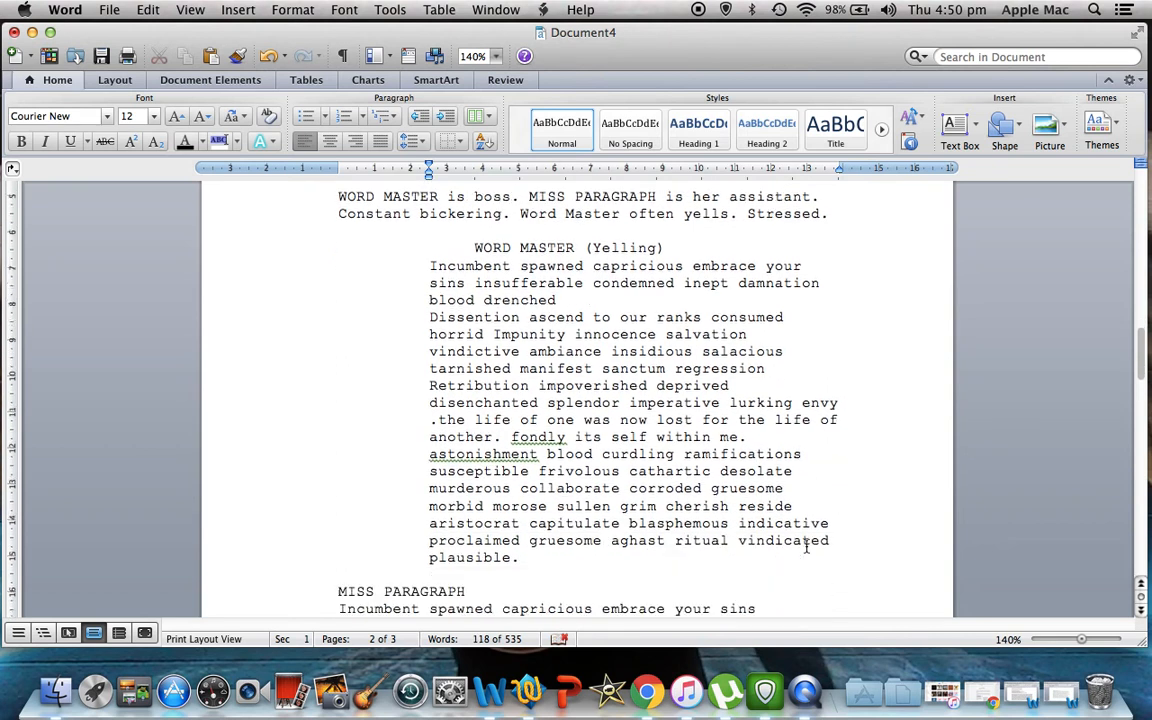
drag(838, 591, 259, 475)
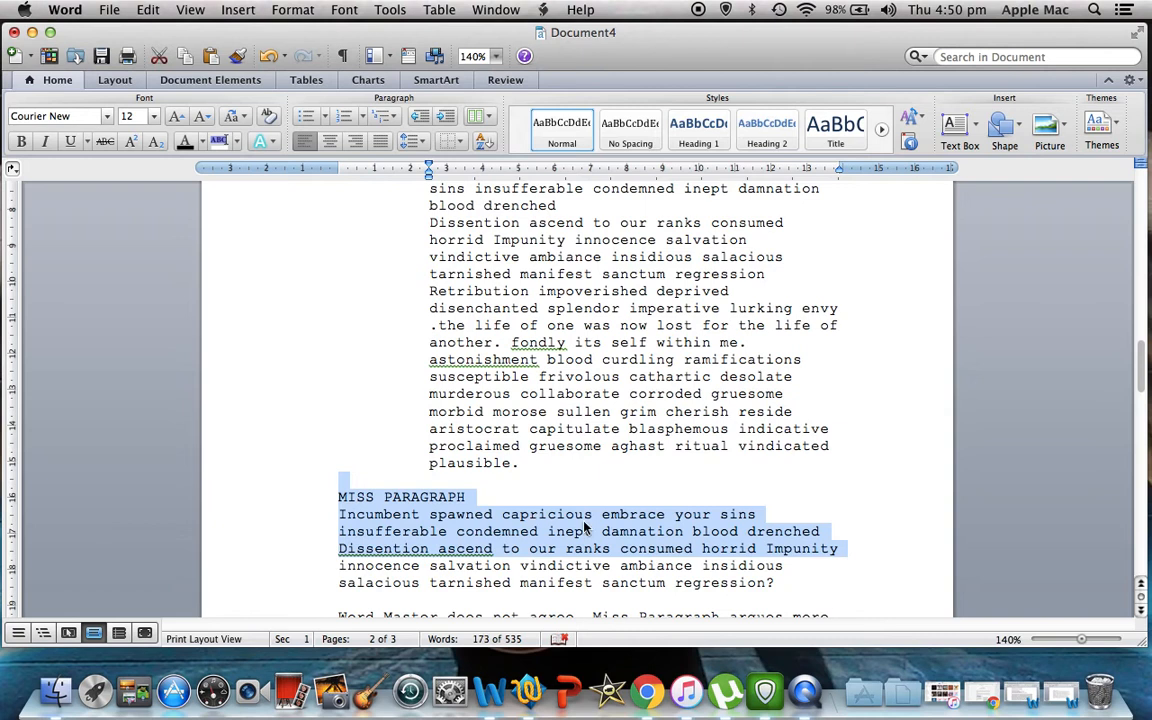
click(529, 468)
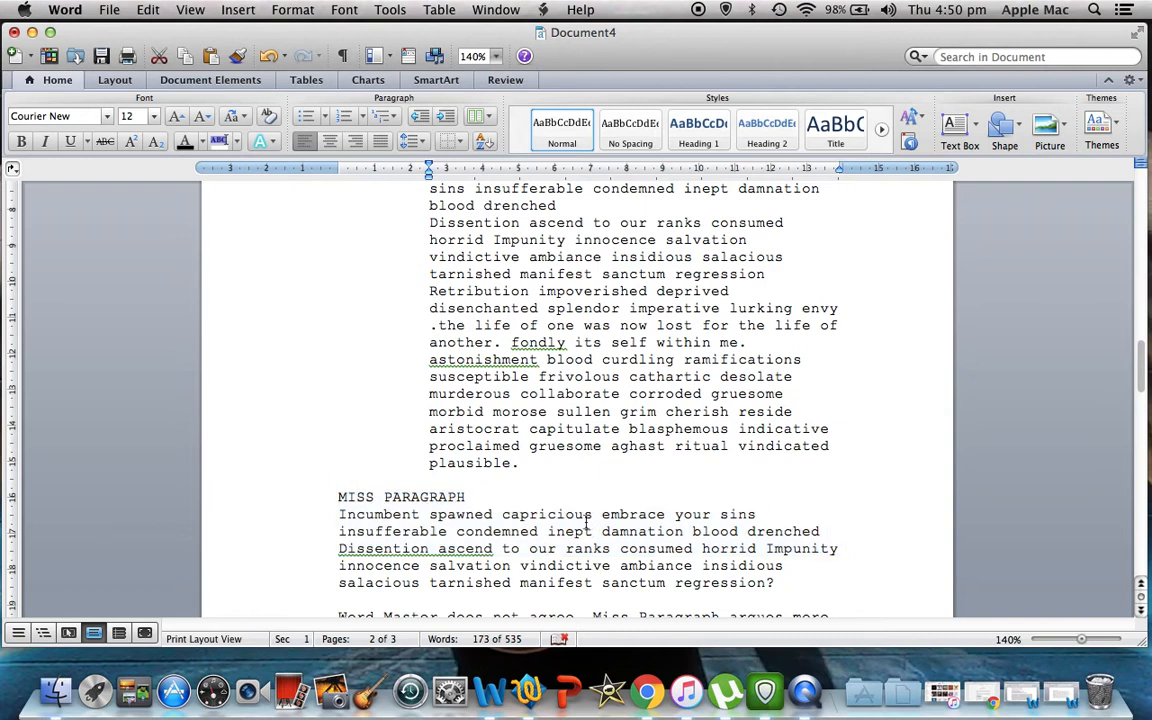
click(338, 496)
key(Tab)
key(Tab)
key(Tab)
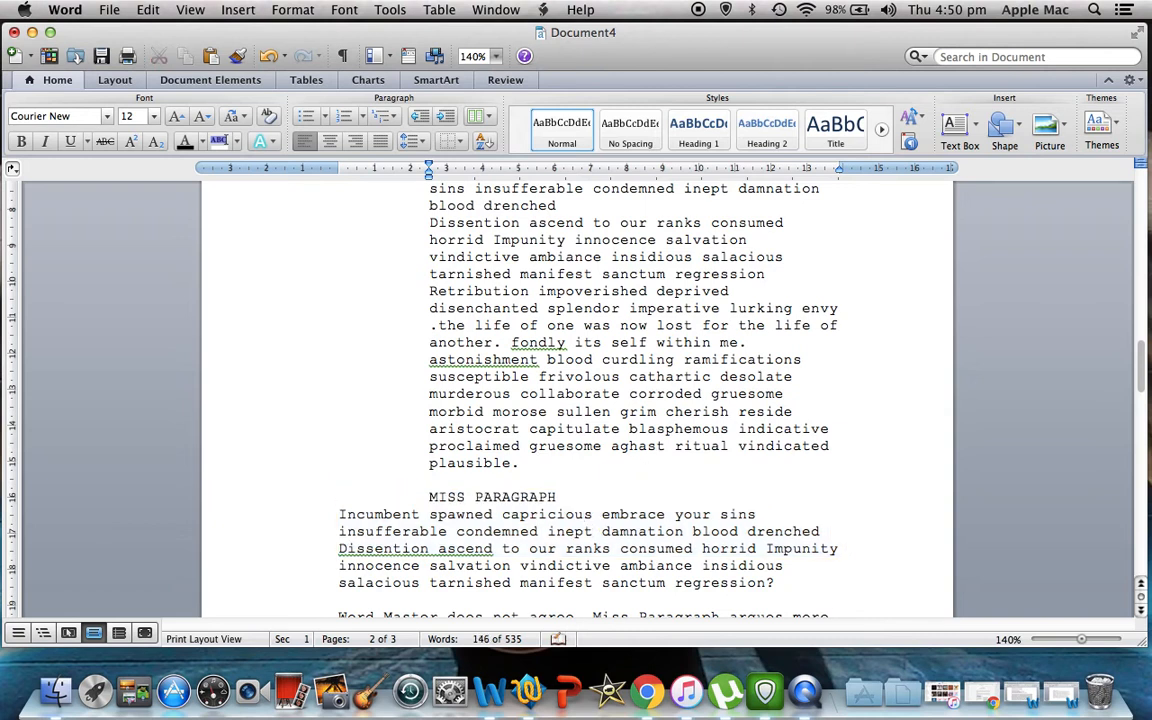
- Indent the "Incumbent spawned capricious" dialogue under MISS PARAGRAPH by two tab stops, including its wrapped lines
click(337, 512)
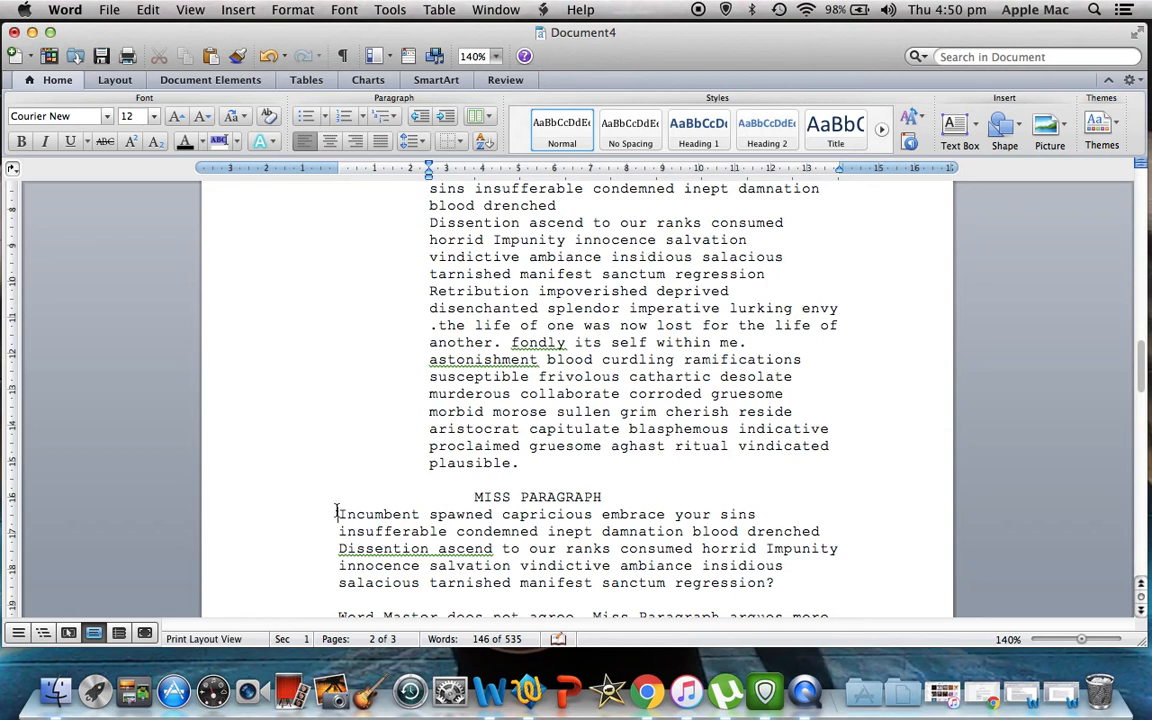
key(Tab)
key(Tab)
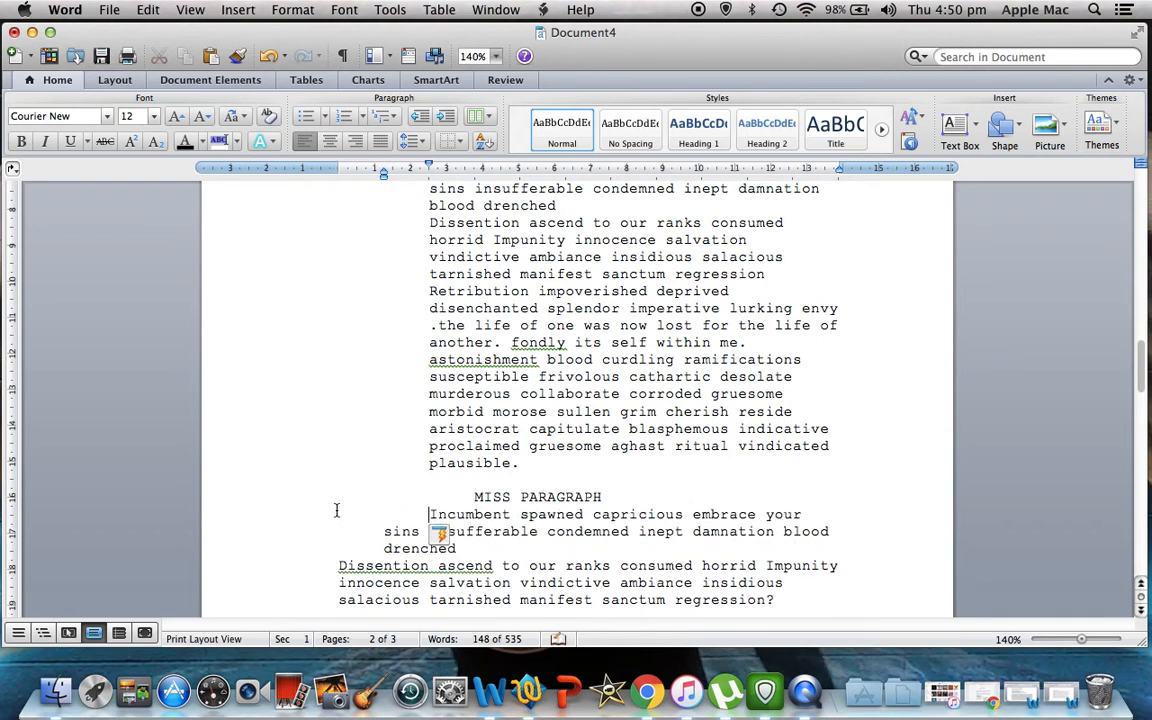
click(383, 531)
key(Tab)
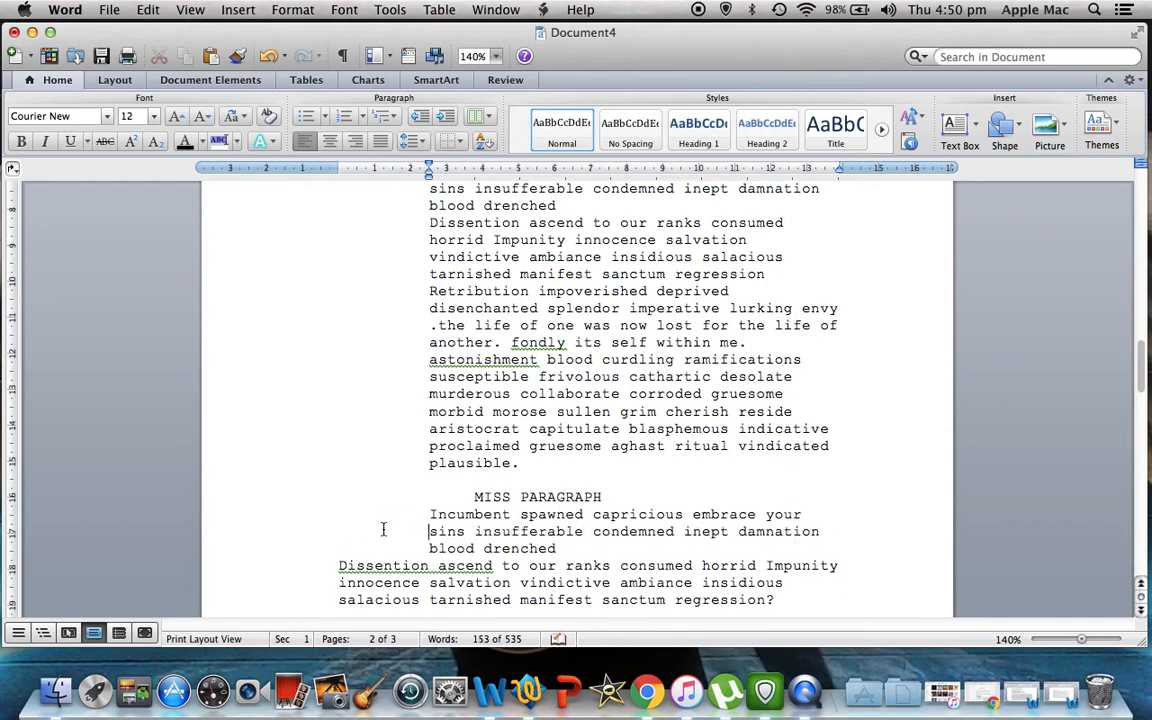
- Join the "Dissention ascend" lines under MISS PARAGRAPH to "blood drenched", separated by one space
click(336, 565)
key(BackSpace)
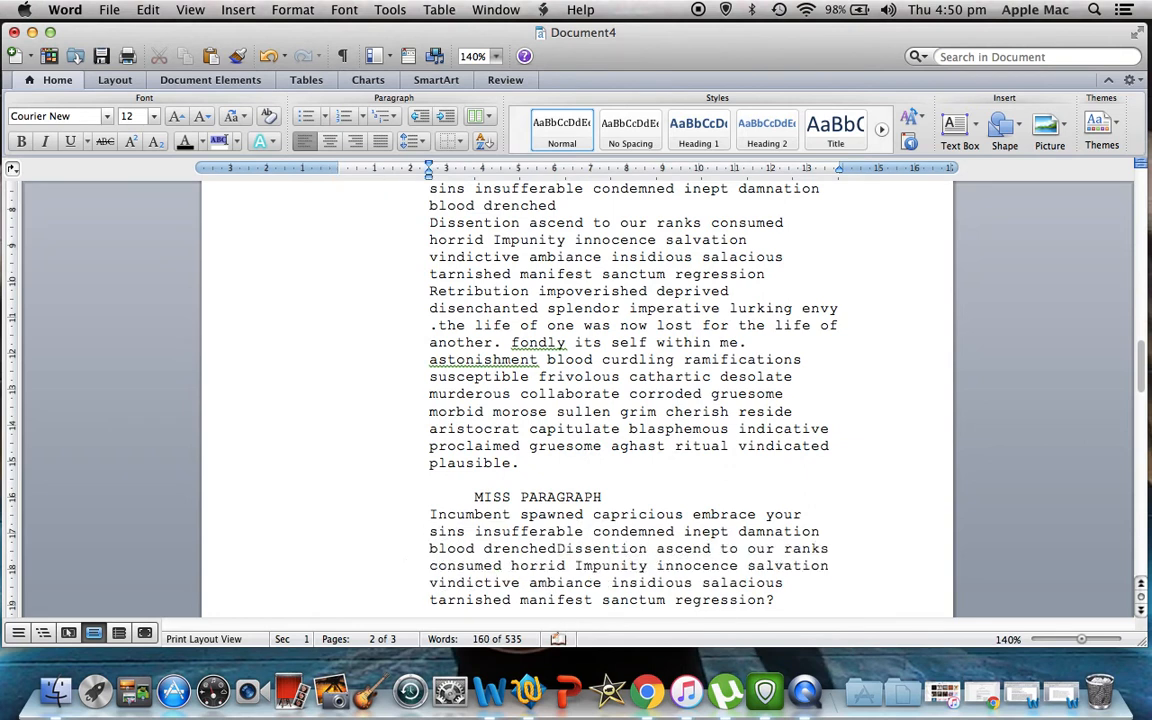
click(566, 549)
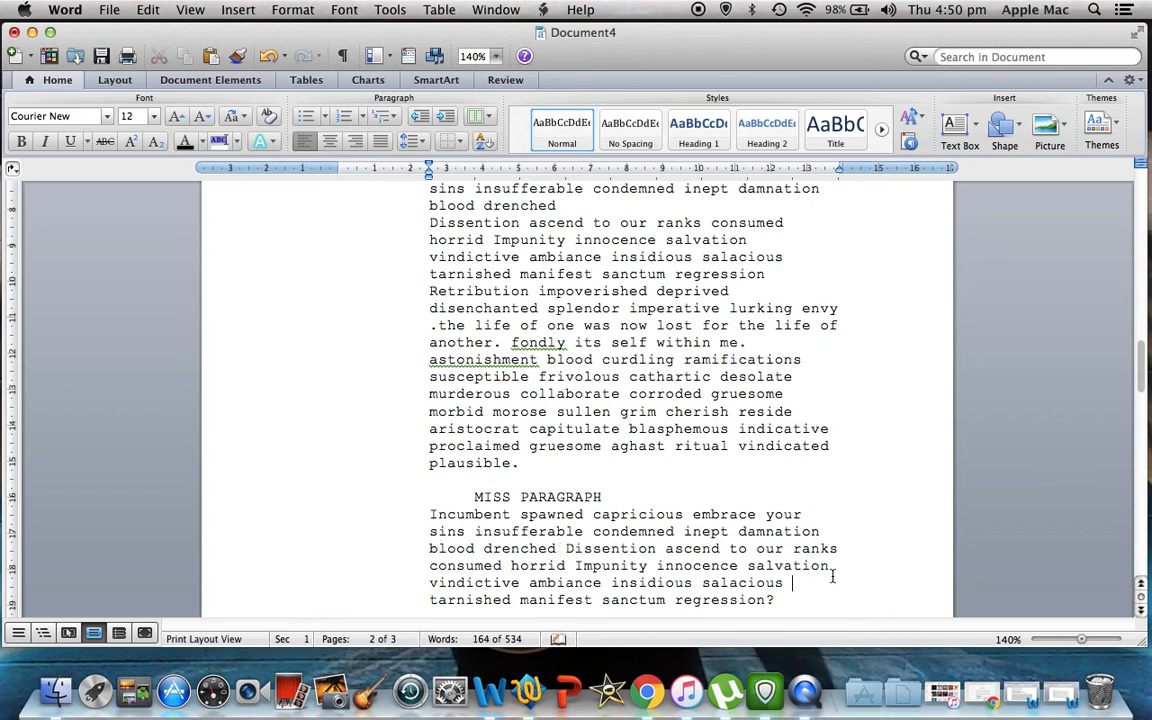
- Examine the indented MISS PARAGRAPH dialogue and the "Word Master does not agree" action paragraph below it
text(Word Master does not agree. Miss Paragraph argues more. Clipboard with new schedule. Word Master embarrassed.  DATA BOY has updates to share. Must wait. Annoyed. Data Boy offers opinion. Rejected. Miss Paragraph helps.)
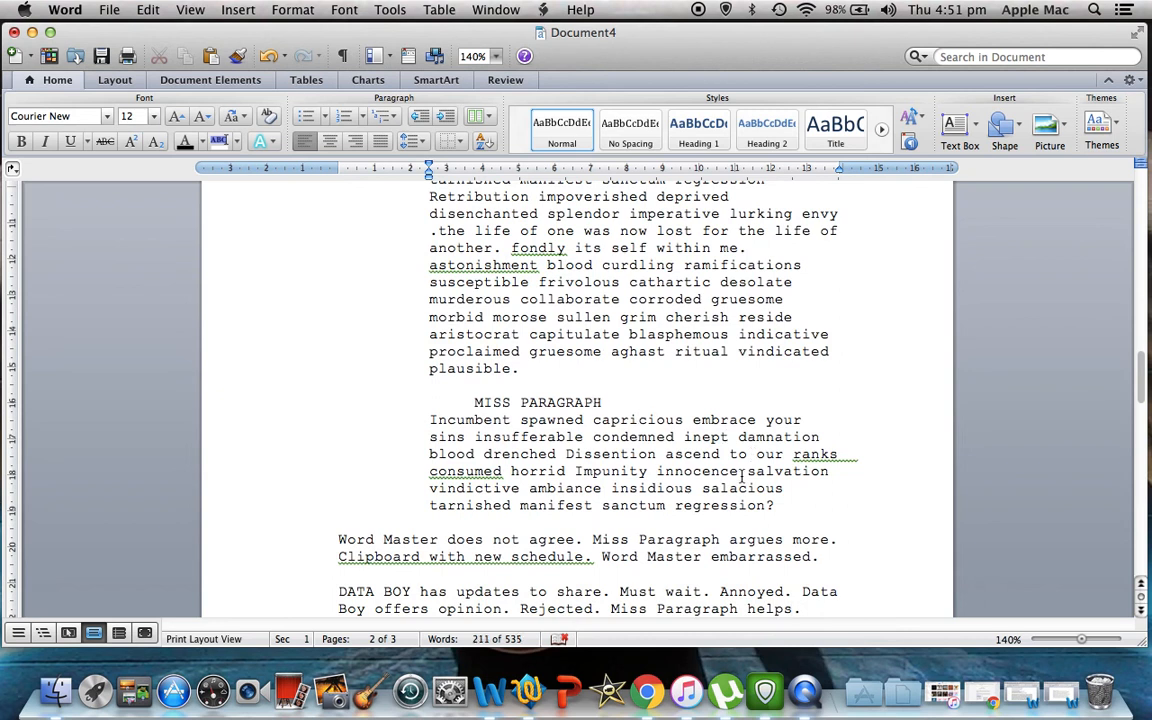
drag(779, 505, 370, 402)
click(675, 378)
key(Down)
key(Down)
key(Down)
key(Down)
key(Down)
key(Down)
key(Down)
key(Down)
key(Down)
key(Down)
drag(859, 477, 283, 453)
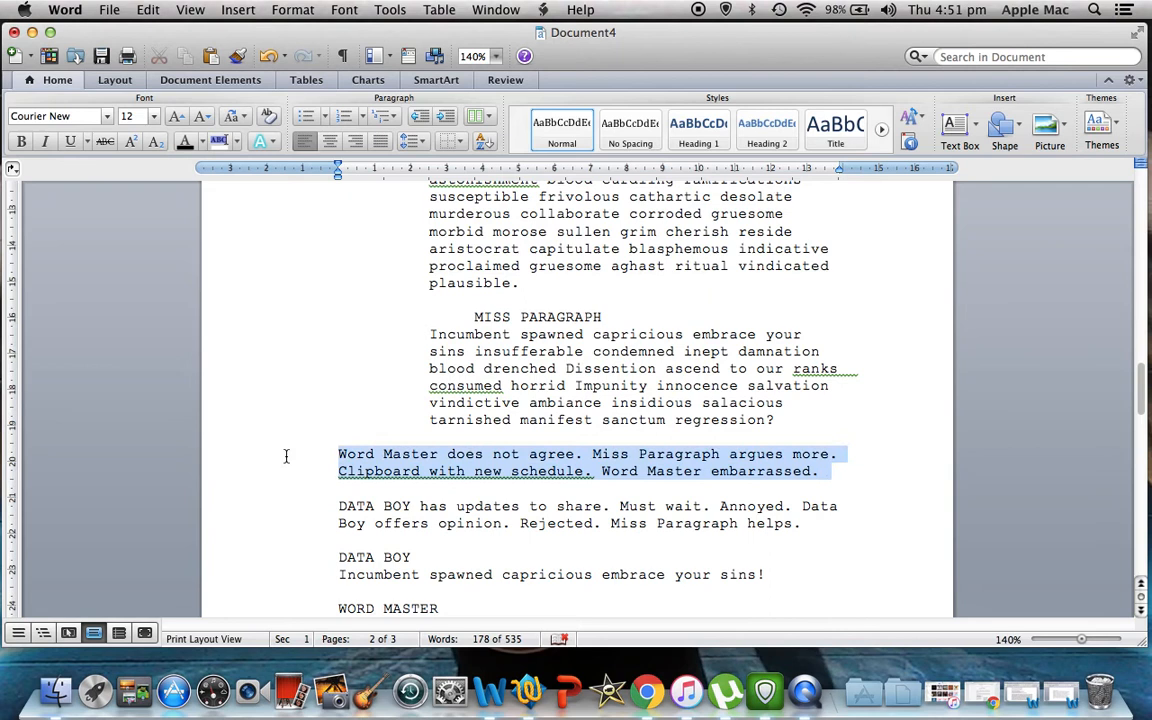
- Examine the "Word Master does not agree" and DATA BOY action paragraphs and the unindented DATA BOY cue with its one-line dialogue
click(795, 471)
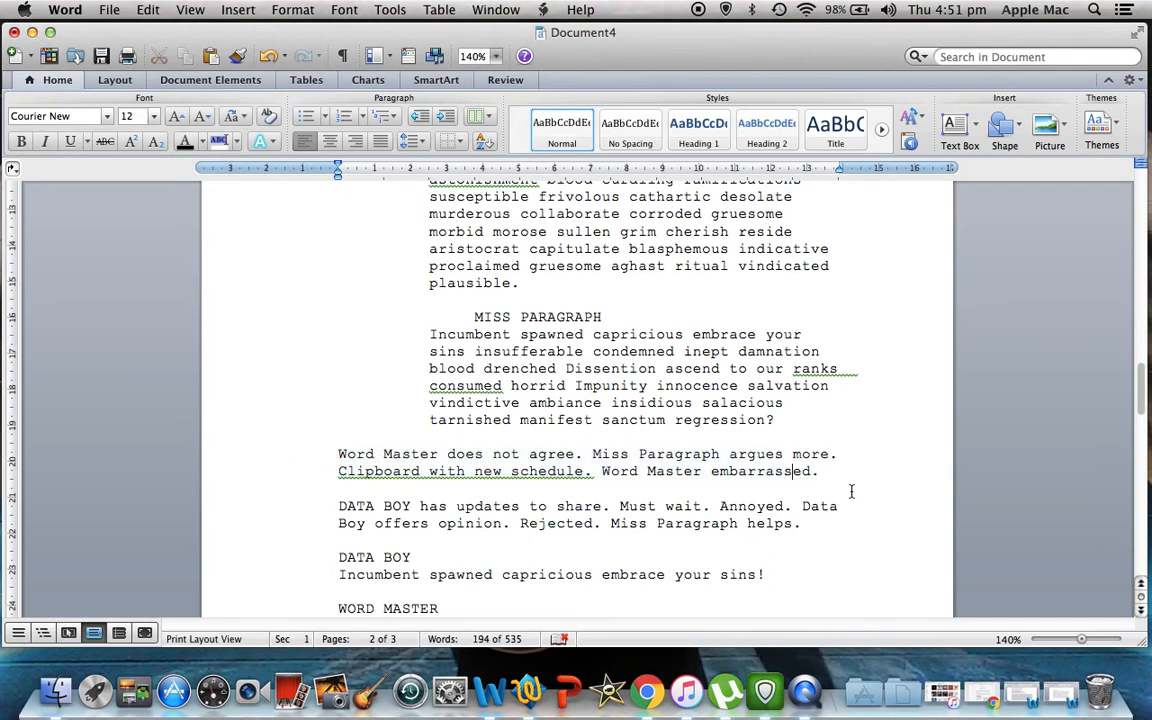
click(841, 483)
scroll(838, 460, down, 3)
click(409, 437)
drag(409, 437, 338, 443)
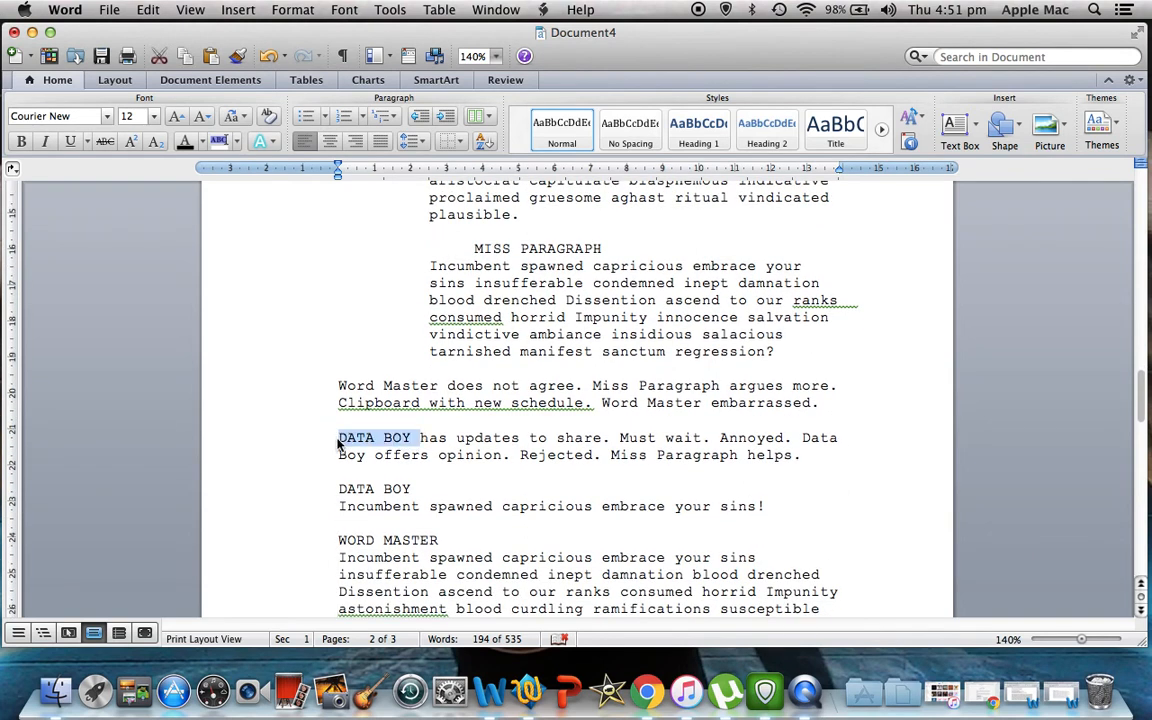
click(651, 474)
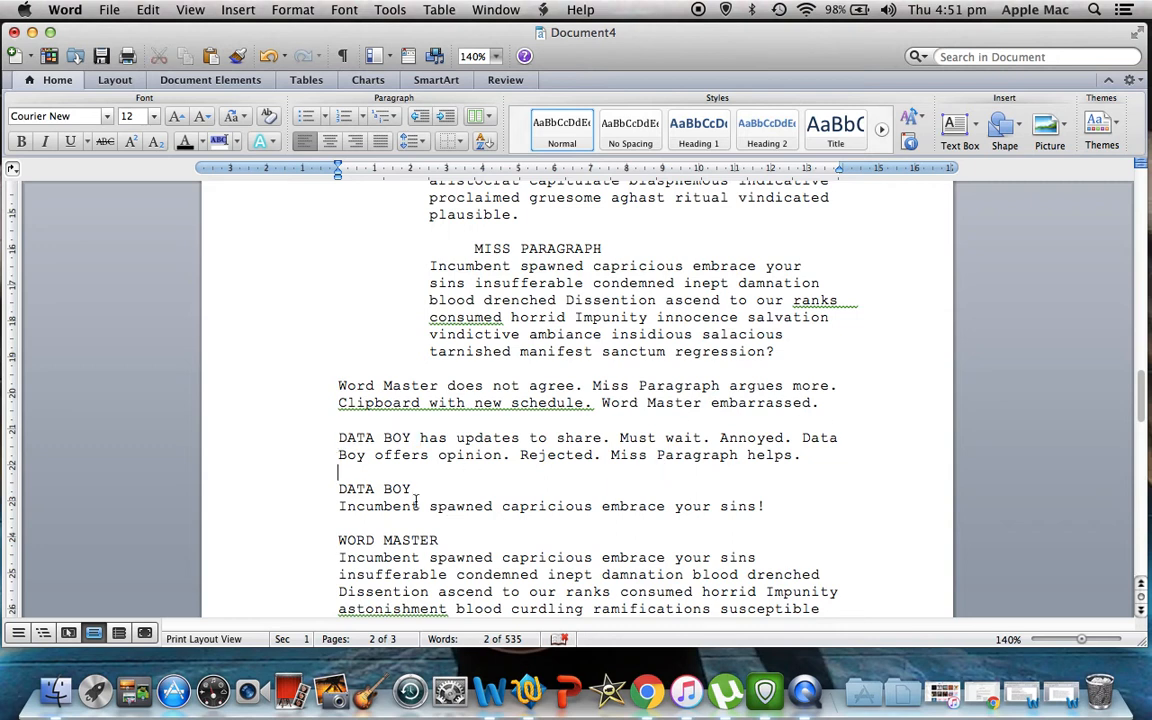
drag(363, 454, 803, 438)
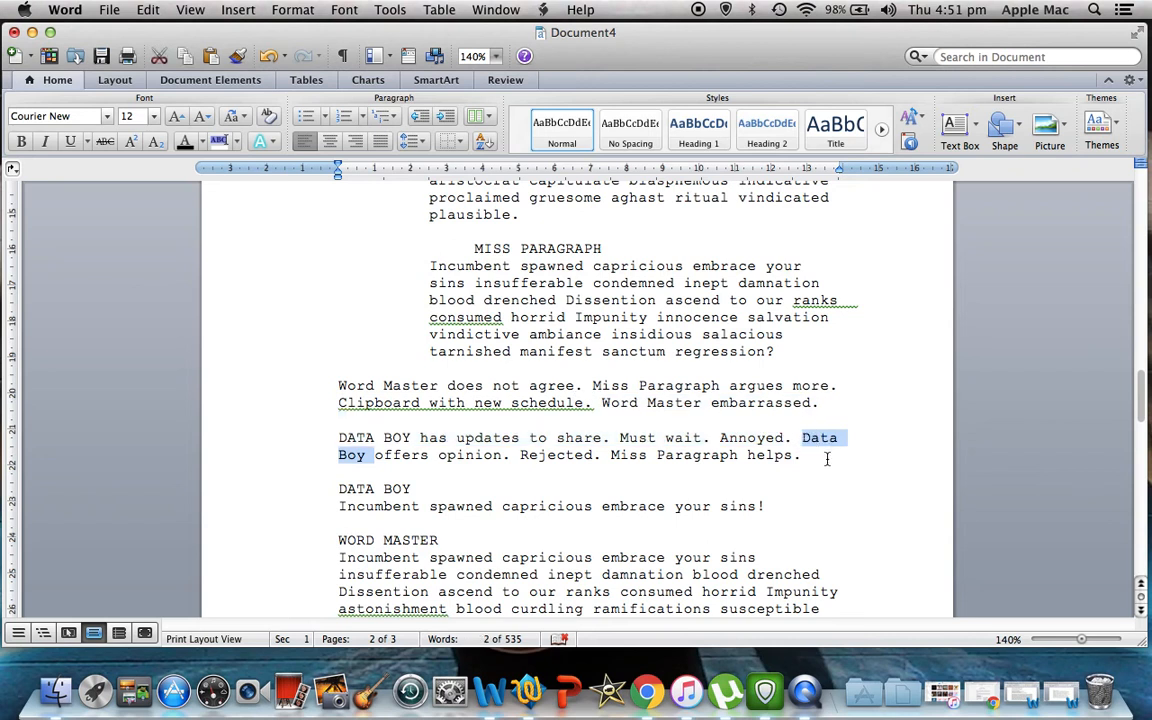
click(826, 459)
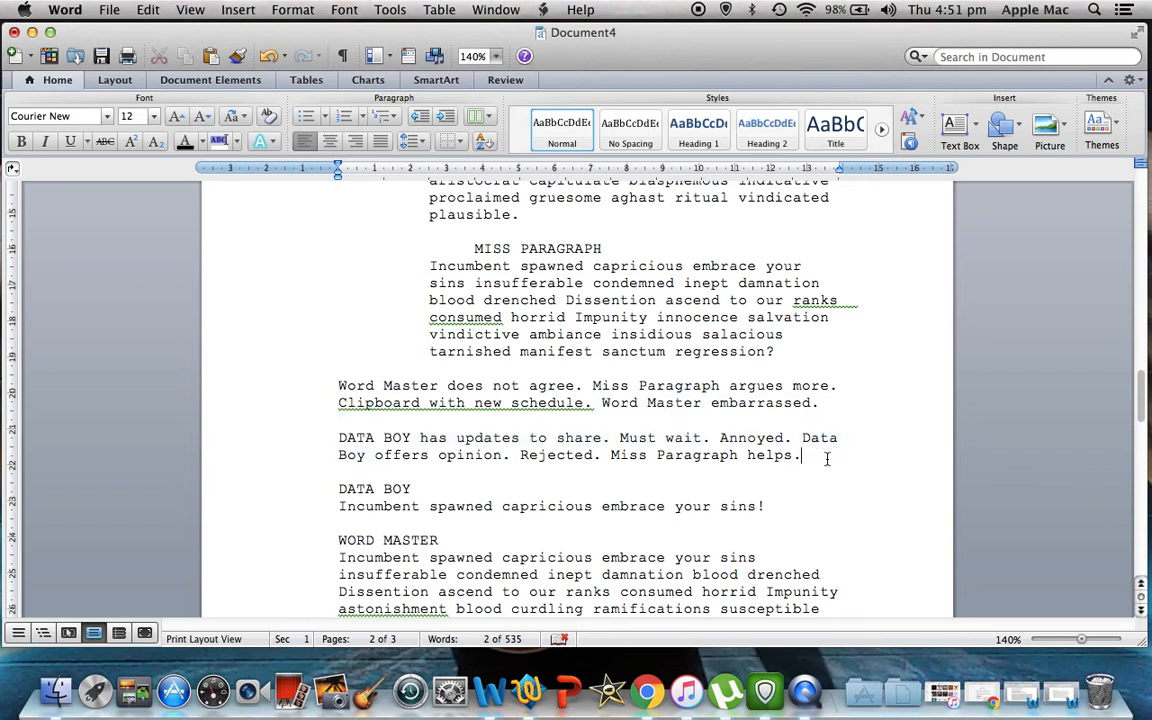
drag(424, 488, 322, 488)
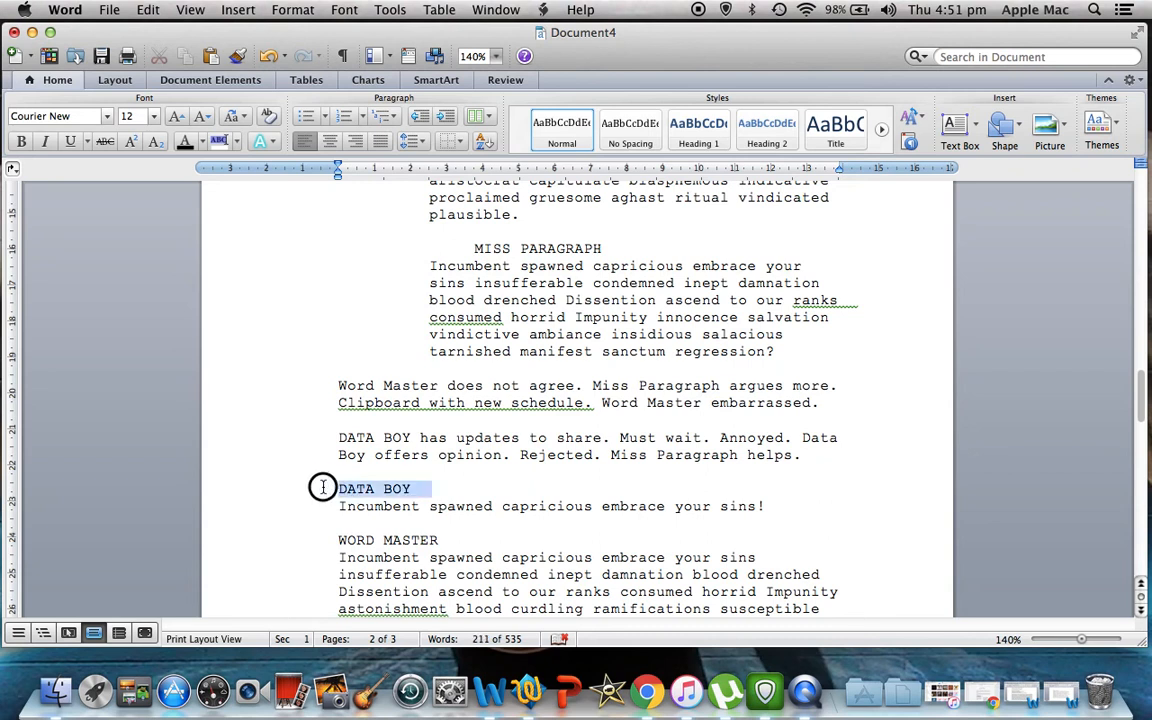
click(796, 502)
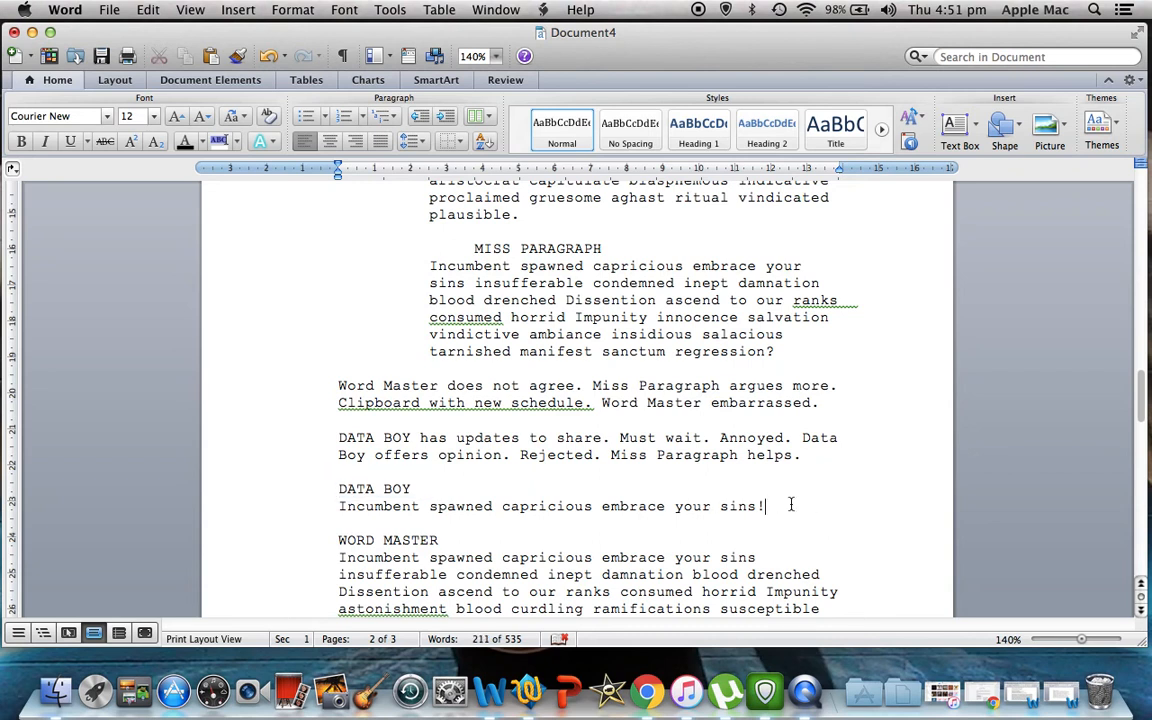
drag(764, 505, 756, 506)
click(772, 506)
scroll(772, 506, down, 5)
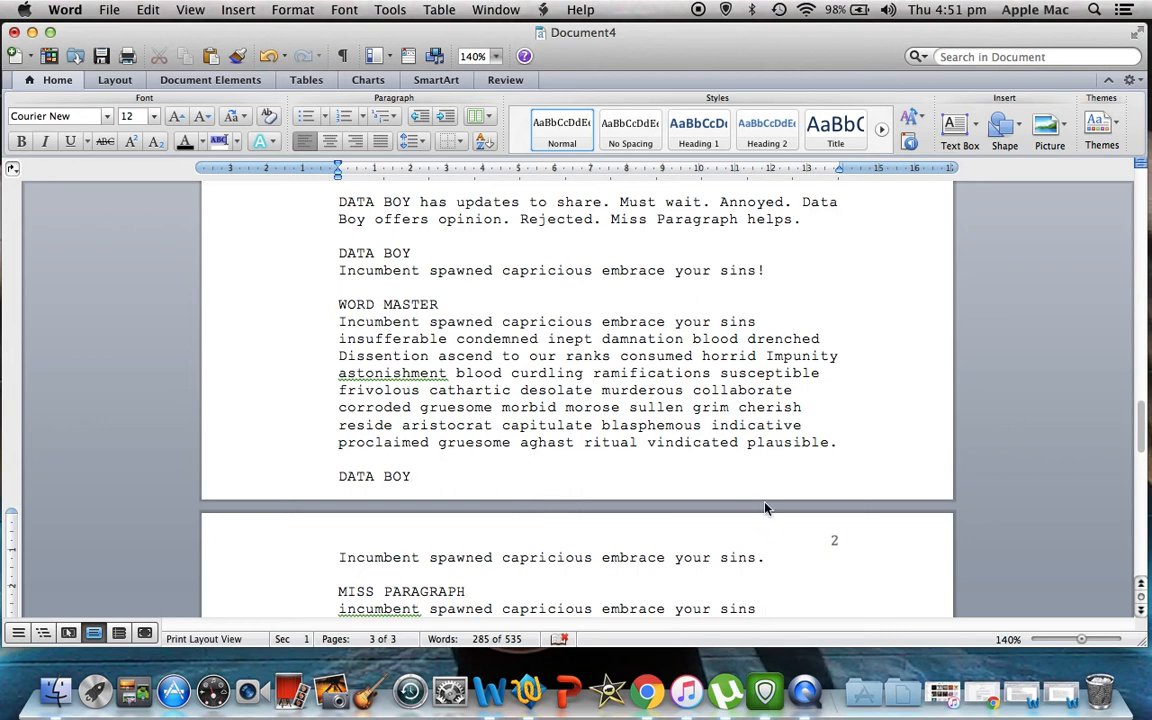
click(340, 476)
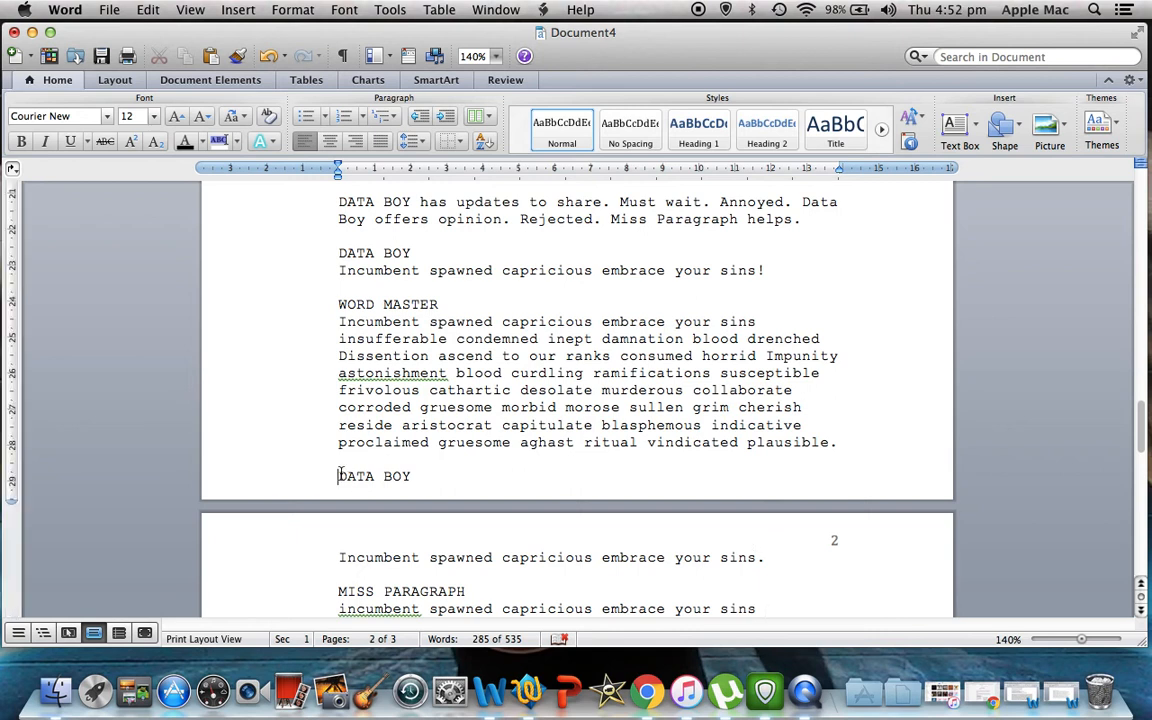
key(Return)
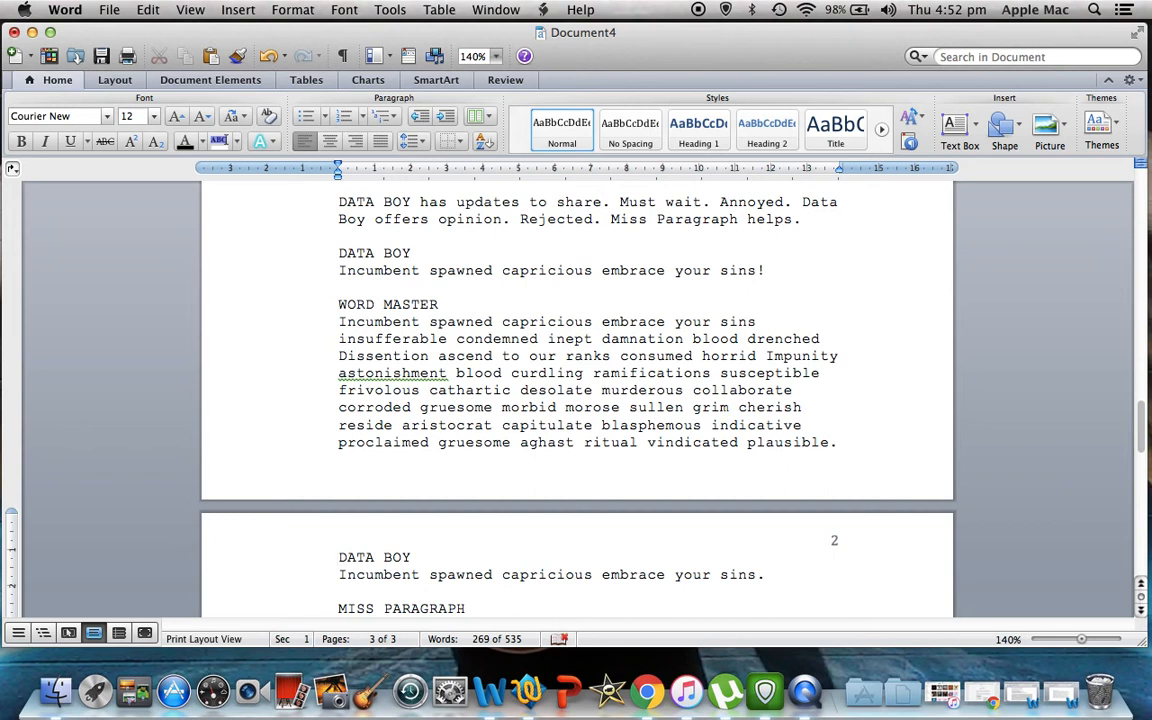
click(817, 567)
click(268, 58)
- Insert a blank line before the DATA BOY cue at the end of page 1 so it starts page 2 with its dialogue
drag(411, 476, 347, 477)
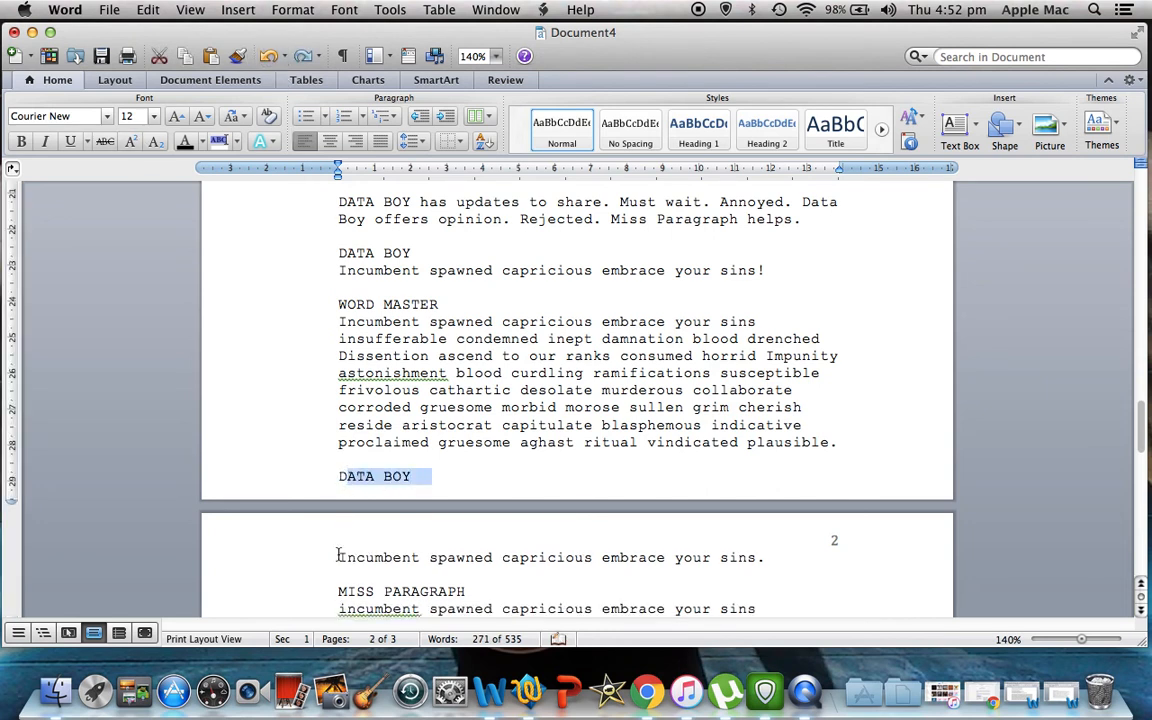
click(366, 477)
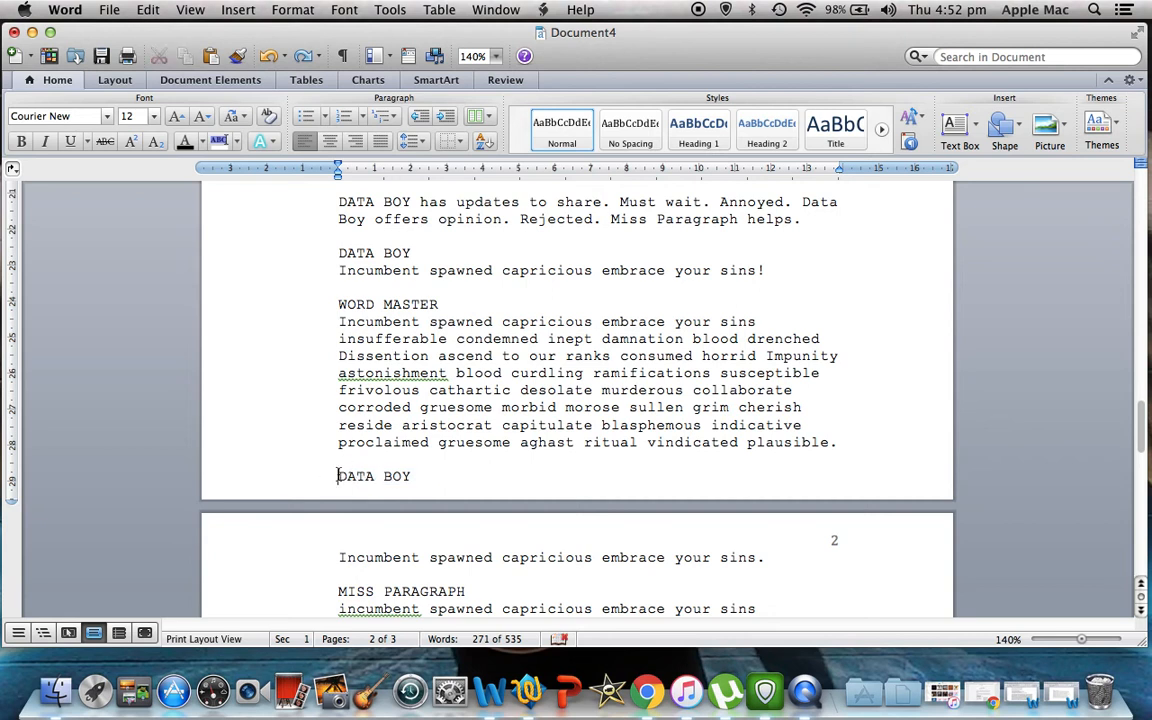
key(Return)
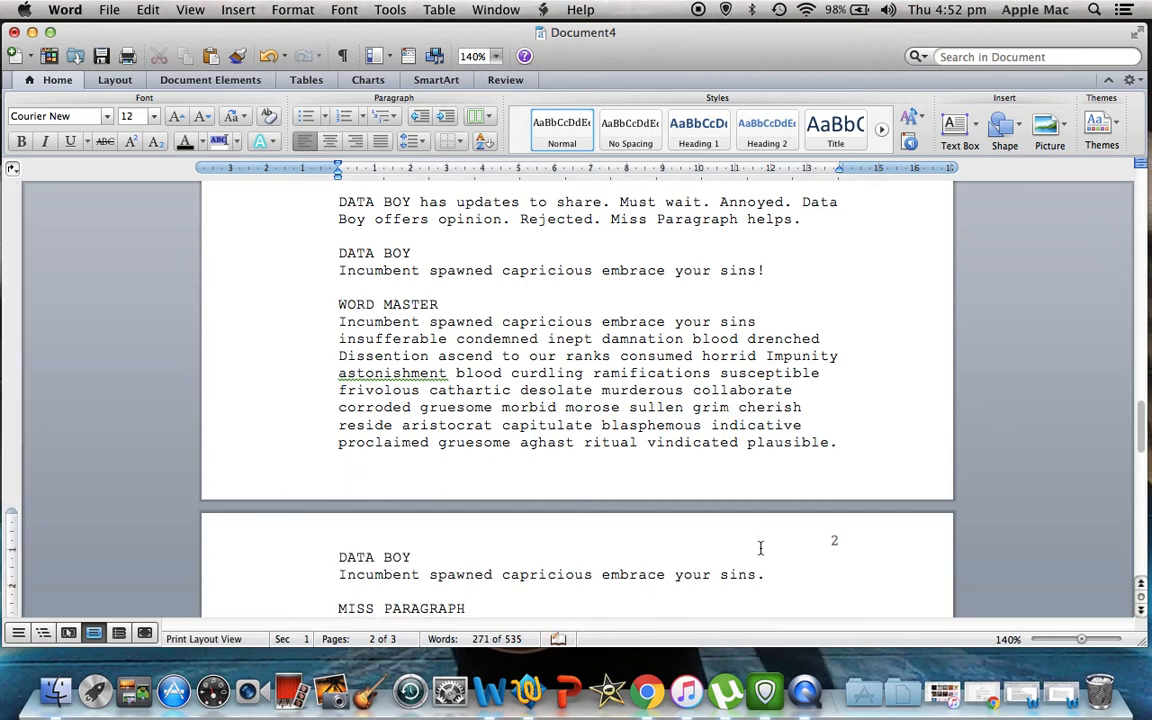
- Add a full stop after "plausible" at the end of the MISS PARAGRAPH dialogue on page 2
key(Down)
key(Down)
key(Down)
key(Down)
key(Down)
key(Down)
key(Down)
key(Down)
key(Down)
key(Down)
key(Down)
key(Down)
key(Down)
key(Down)
key(Down)
key(Down)
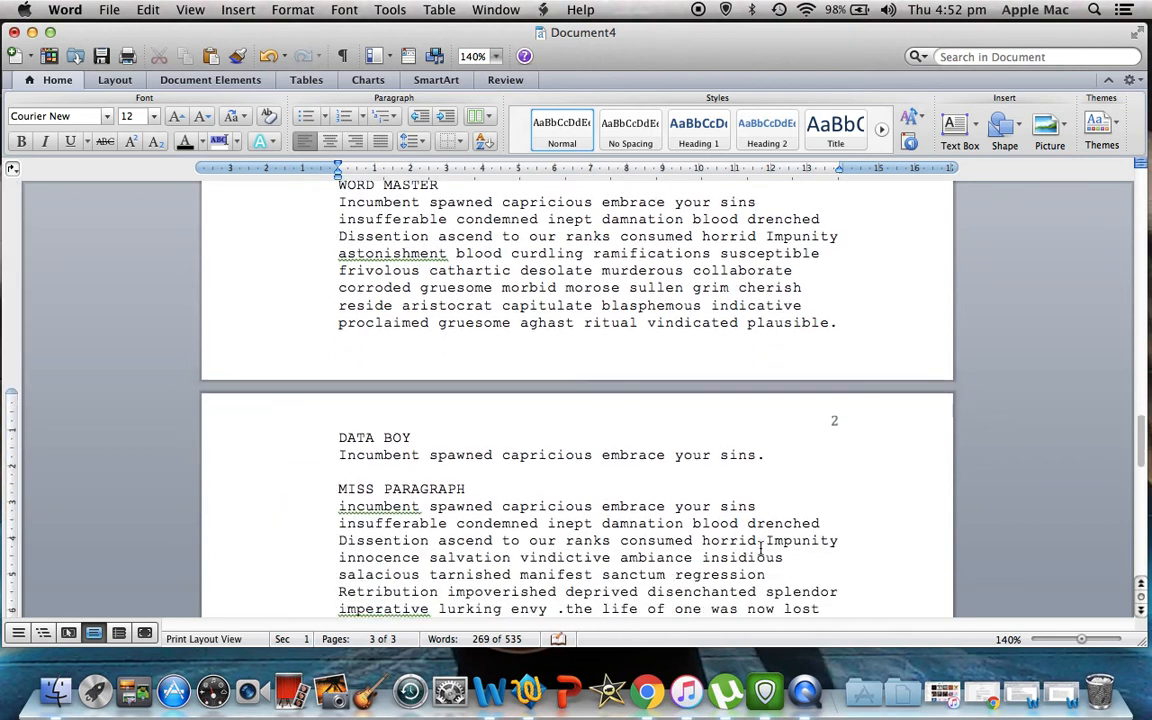
scroll(760, 550, down, 2)
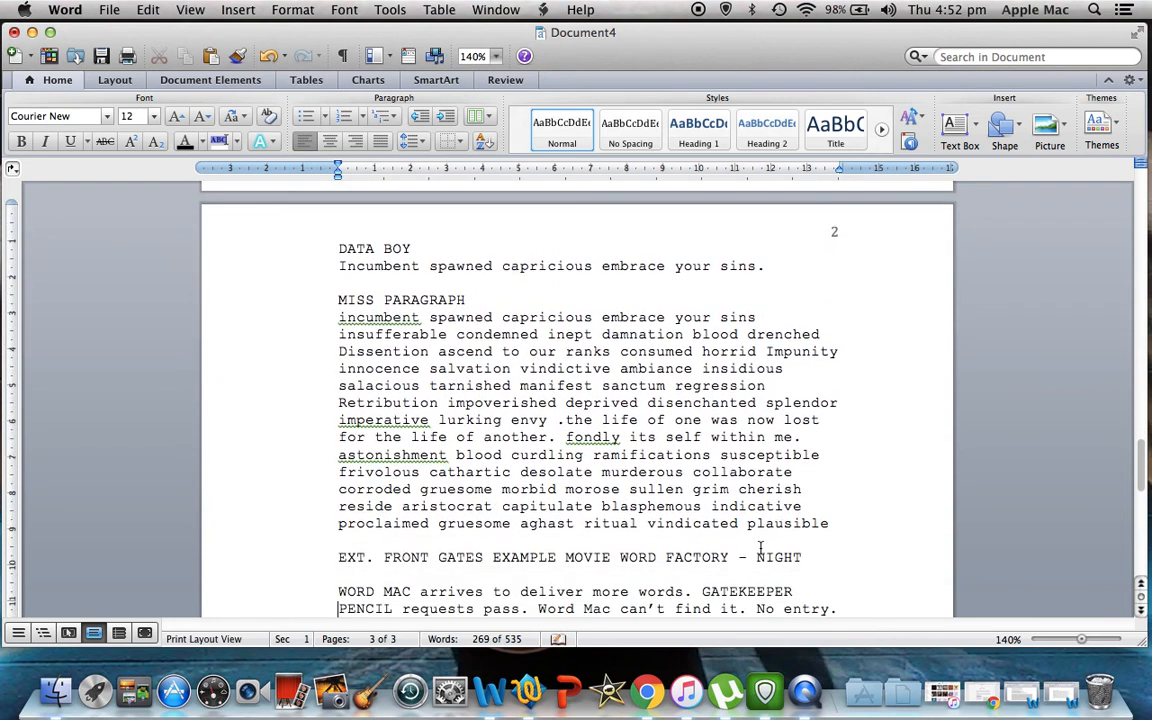
click(831, 522)
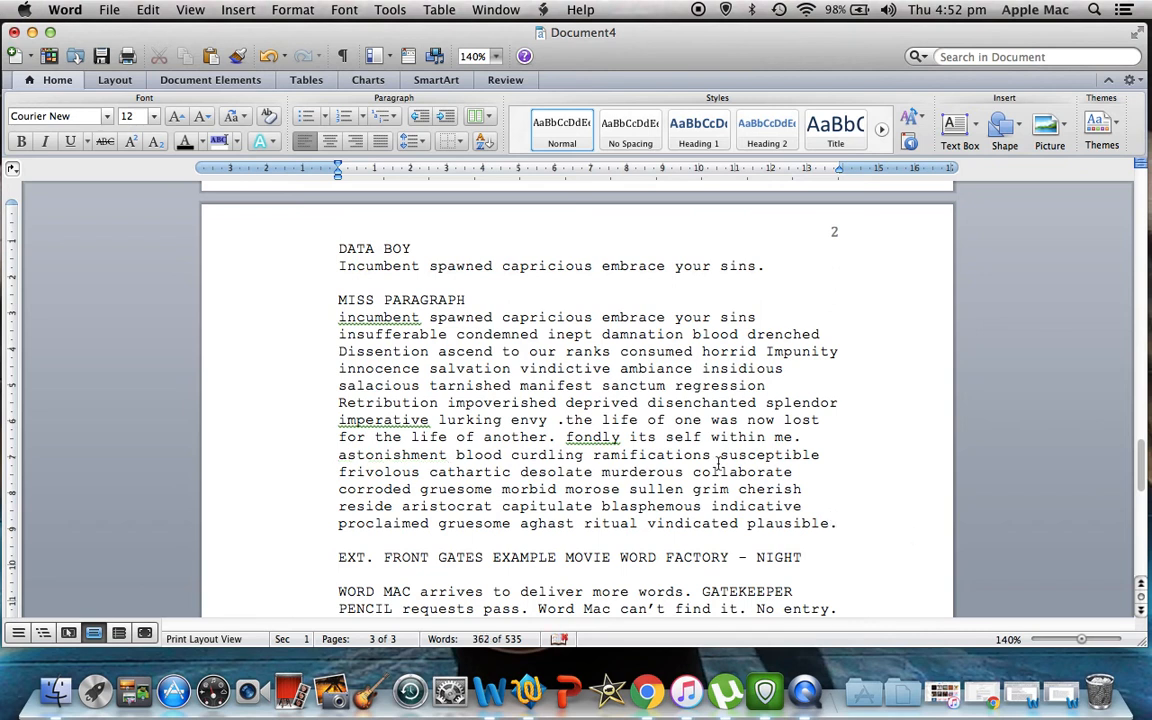
- Examine the EXT. FRONT GATES scene heading and the Word Mac and Gatekeeper Pencil action paragraphs below it
key(Down)
key(Down)
key(Down)
key(Down)
key(Down)
key(Down)
key(Down)
key(Down)
key(Down)
key(Down)
key(Down)
key(Down)
key(Down)
key(Down)
click(532, 454)
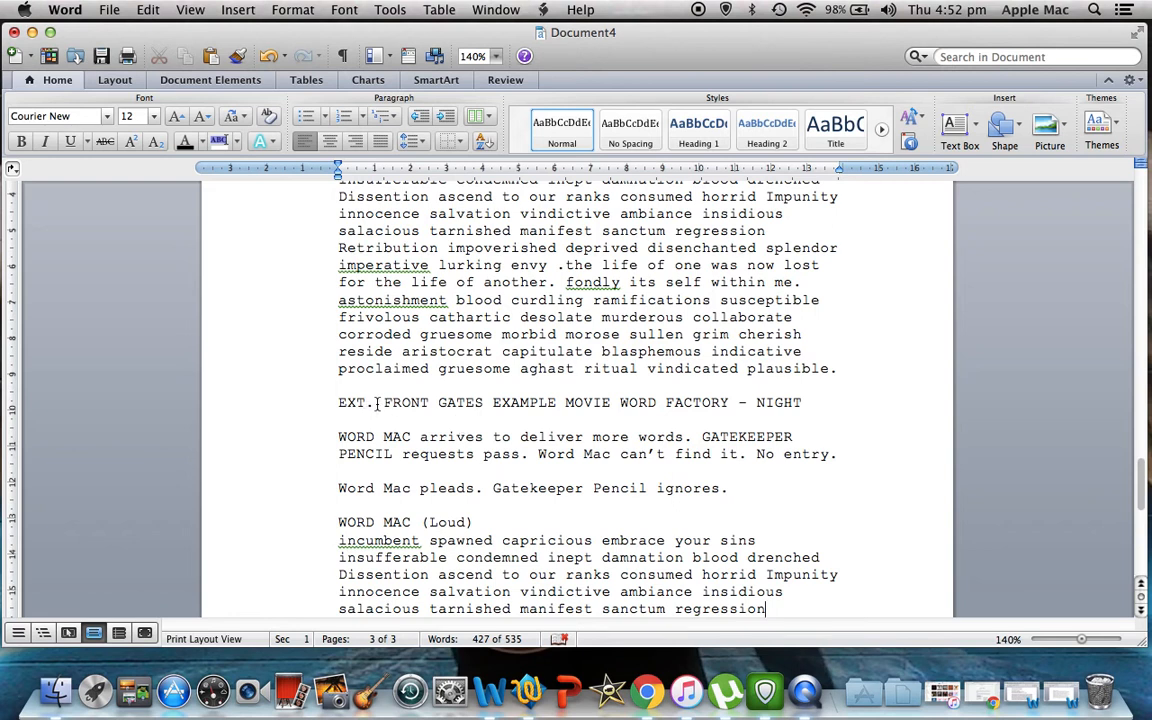
mouse_move(376, 404)
mouse_down()
mouse_move(345, 404)
mouse_move(373, 408)
mouse_up()
click(407, 402)
key(Down)
key(Down)
key(Down)
key(Down)
key(Down)
key(Down)
key(Down)
key(Down)
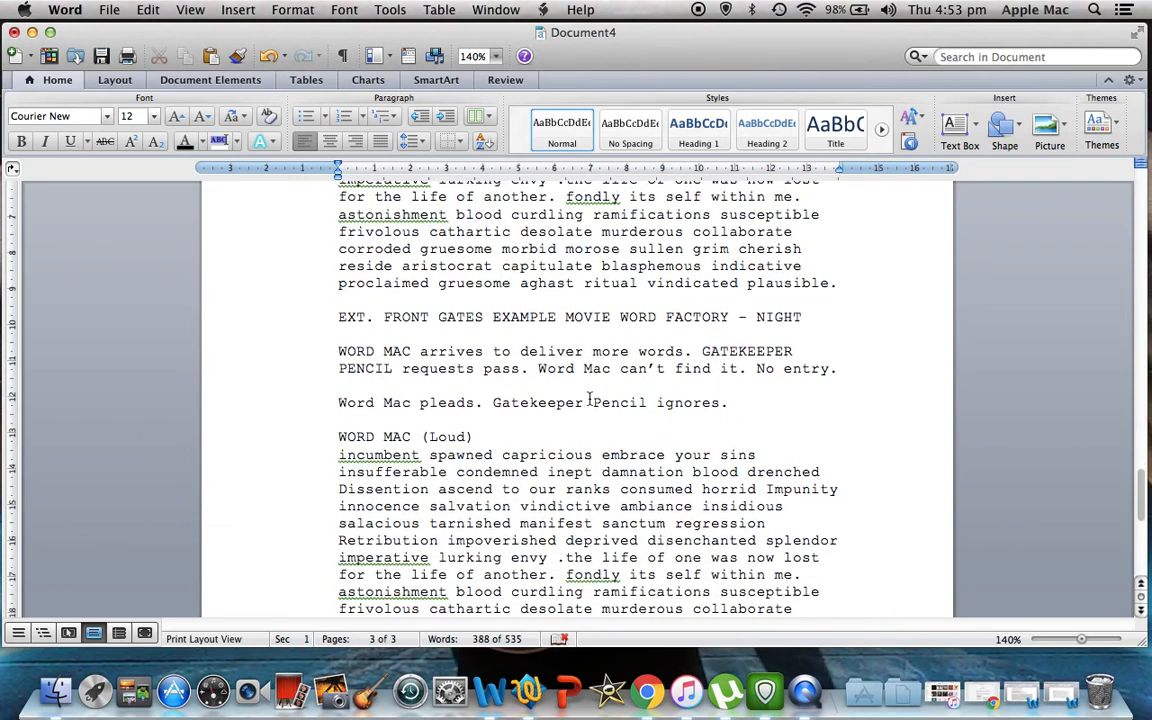
- Examine the WORD MAC (Loud) cue and the punctuation of the WORD MAC and GATEKEEPER PENCIL dialogue through the script's end
click(514, 428)
scroll(790, 428, down, 4)
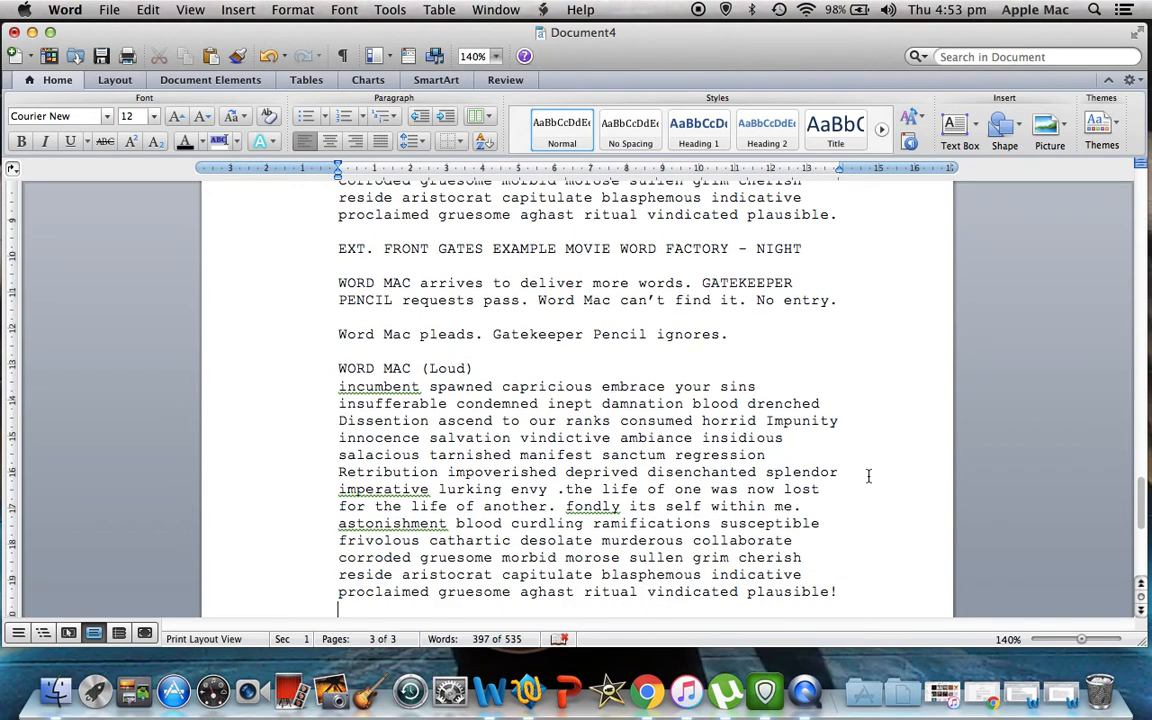
mouse_move(842, 590)
mouse_down()
mouse_move(813, 590)
mouse_move(828, 590)
mouse_up()
click(865, 586)
key(Down)
key(Down)
key(Down)
key(Down)
key(Down)
key(Down)
key(Down)
key(Down)
key(Down)
key(Down)
key(Down)
key(Down)
key(Down)
key(Down)
key(Down)
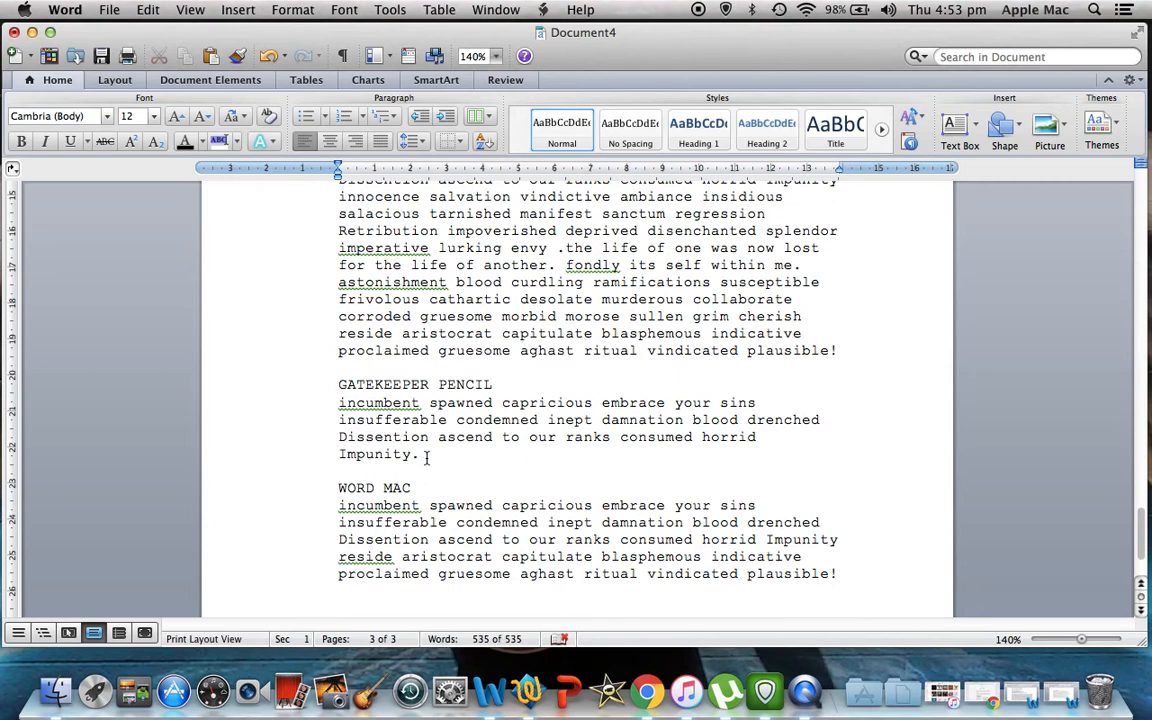
click(437, 474)
click(423, 487)
drag(838, 572, 833, 571)
click(861, 569)
key(Return)
- Indent the DATA BOY character cue above "embrace your sins!" by three tab stops
drag(1143, 521, 1131, 392)
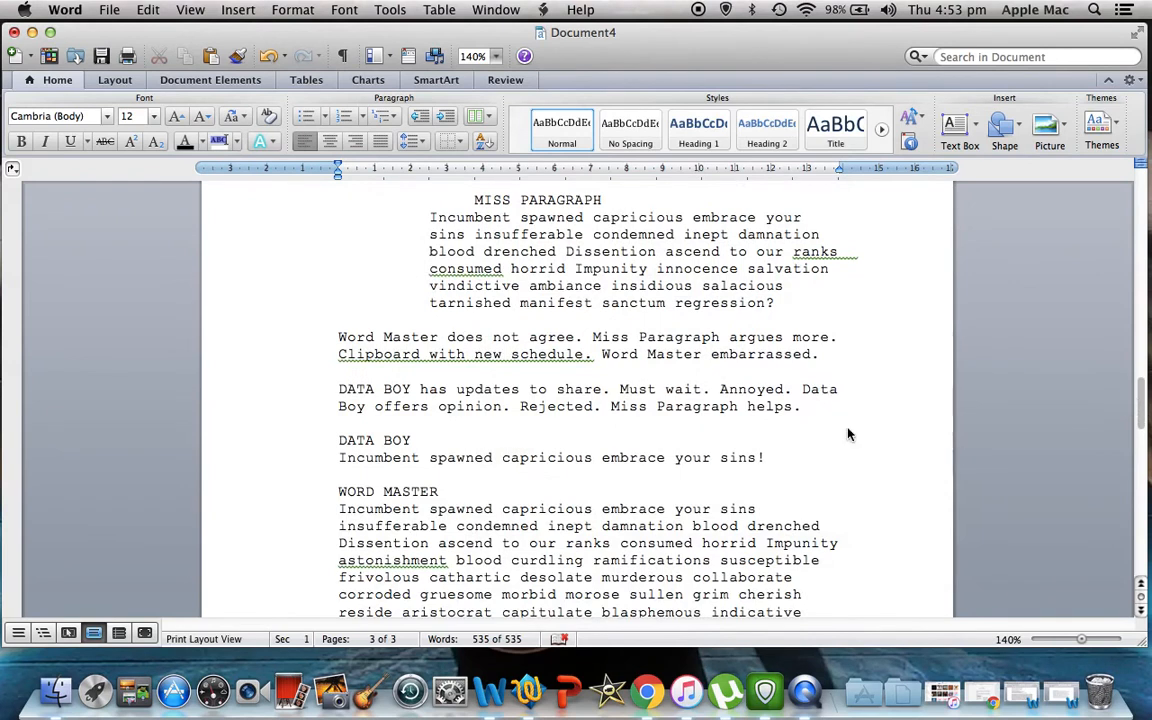
click(341, 440)
key(Tab)
key(Tab)
key(Tab)
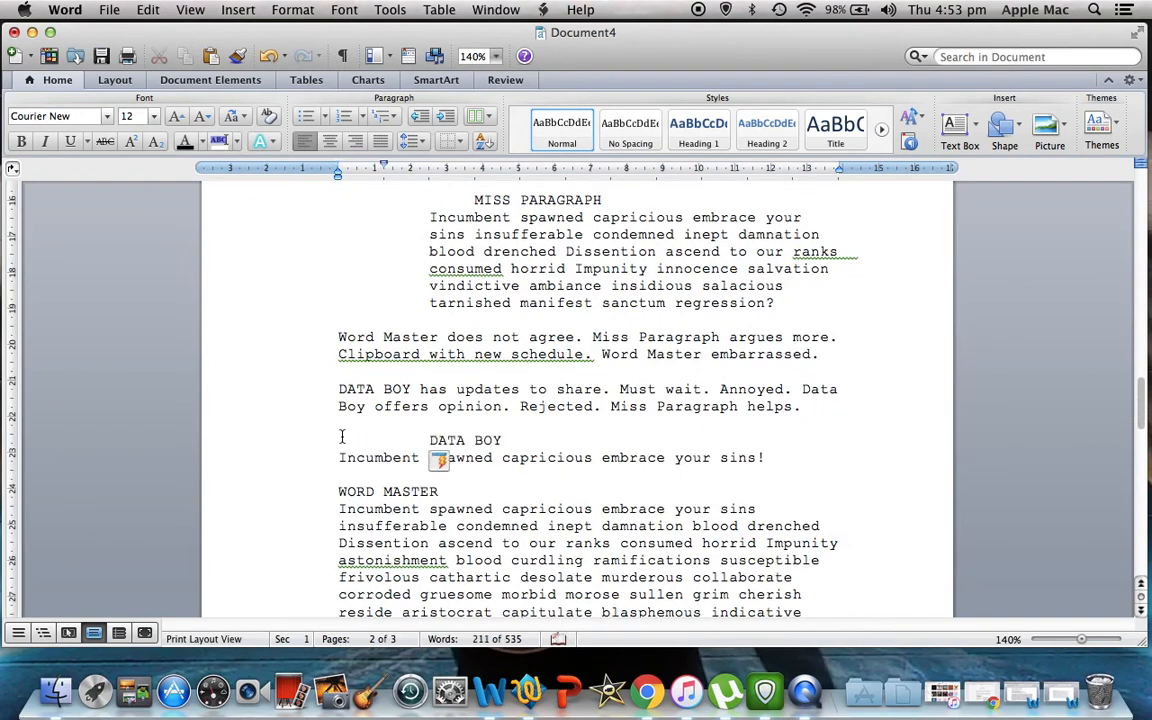
- Indent the DATA BOY dialogue ending in "sins!" by two tab stops, including its wrapped line
click(338, 457)
key(Tab)
key(Tab)
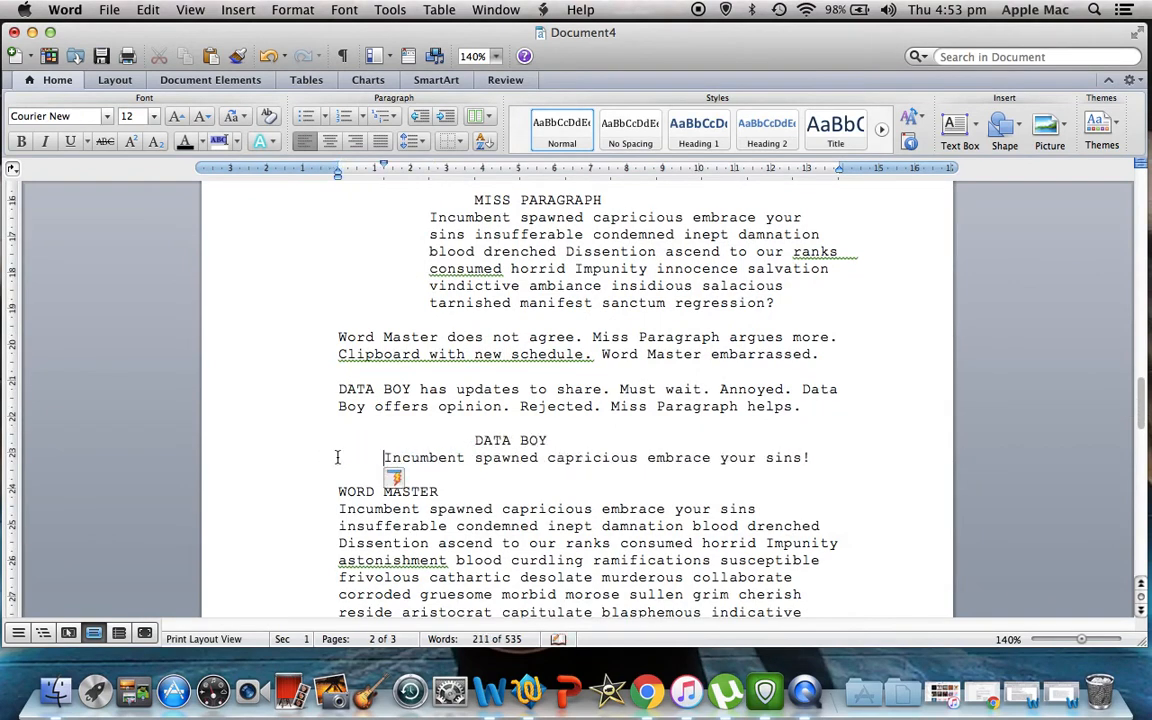
click(384, 475)
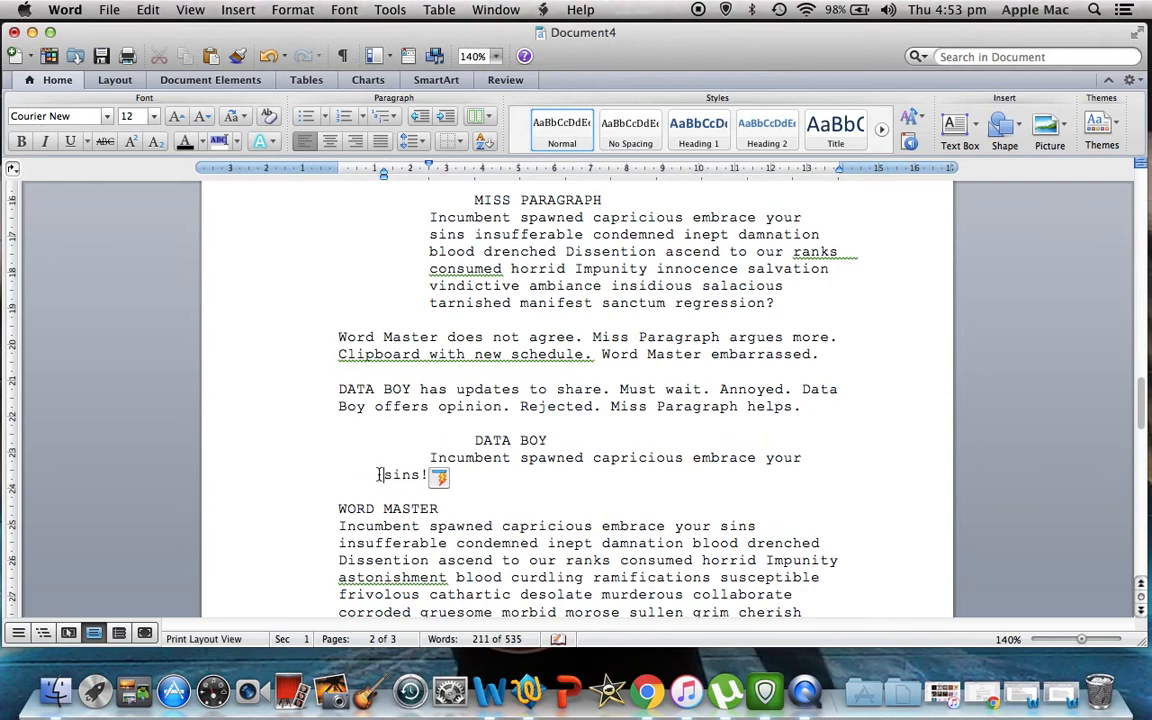
key(Tab)
- Indent the WORD MASTER character cue following the DATA BOY dialogue by three tab stops
click(340, 507)
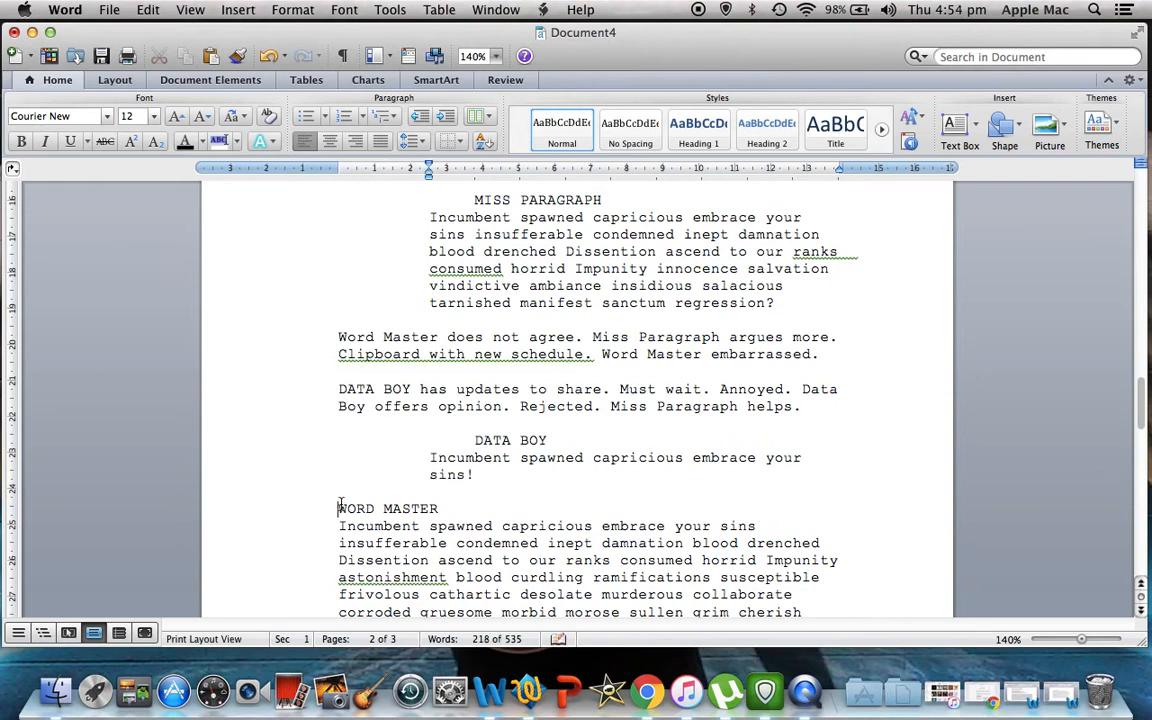
key(Tab)
key(Tab)
key(Tab)
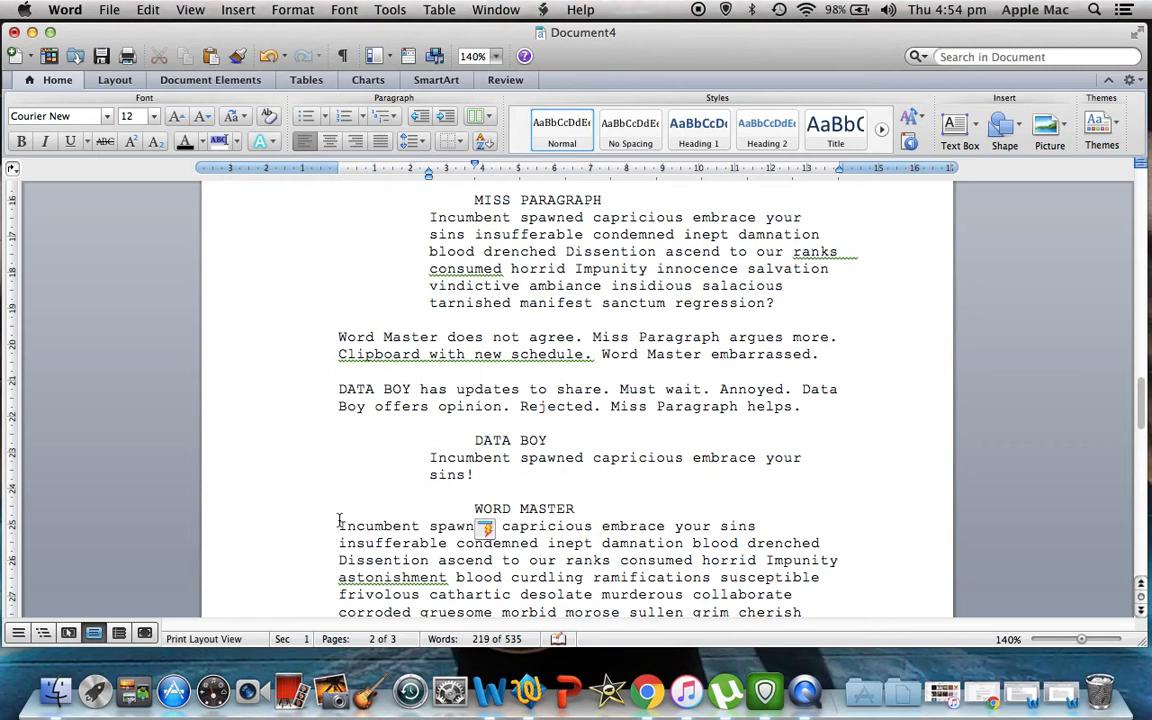
- Indent the "Incumbent spawned capricious" dialogue under that WORD MASTER cue by two tab stops, including its wrapped lines
key(Tab)
key(Tab)
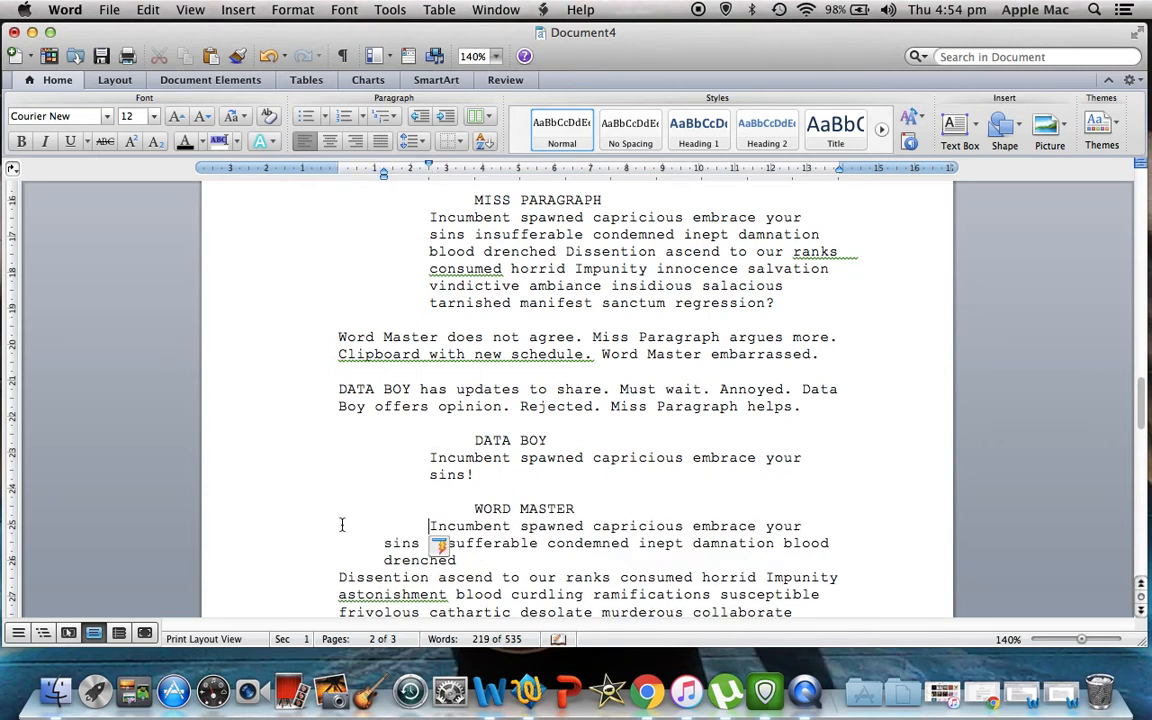
click(378, 543)
key(Tab)
- Join the "Dissention ascend" and "astonishment blood" lines to the indented WORD MASTER dialogue, with one space between "drenched" and "Dissention"
click(332, 578)
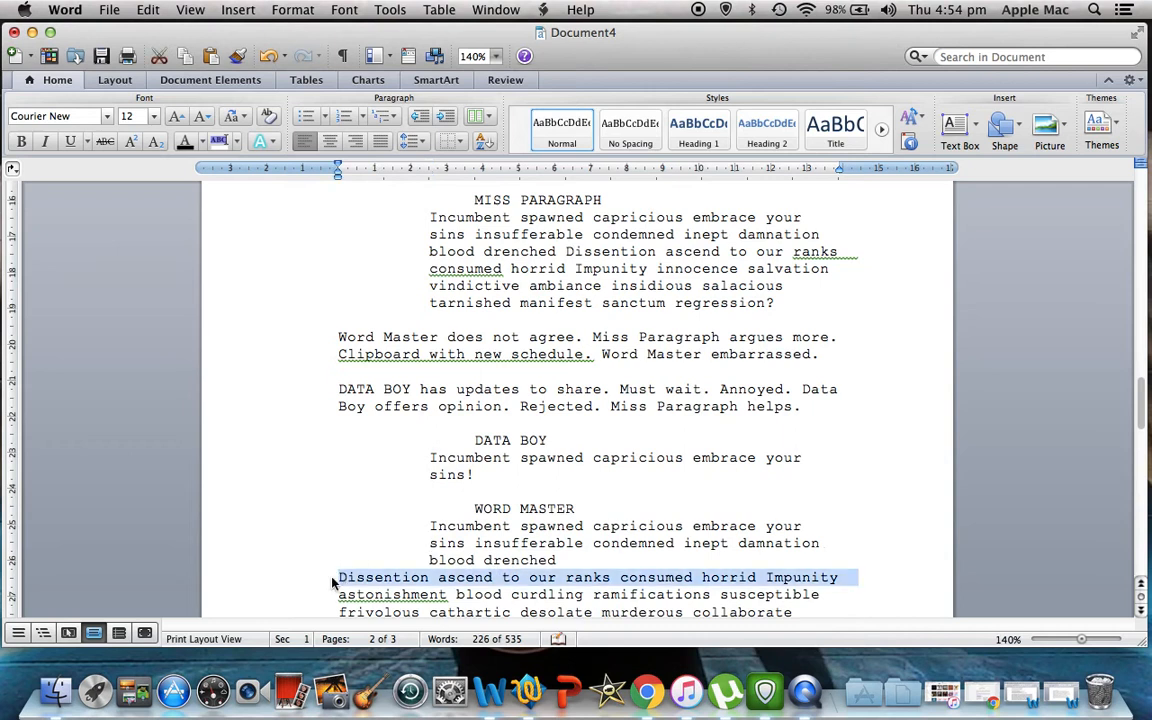
click(340, 578)
key(Tab)
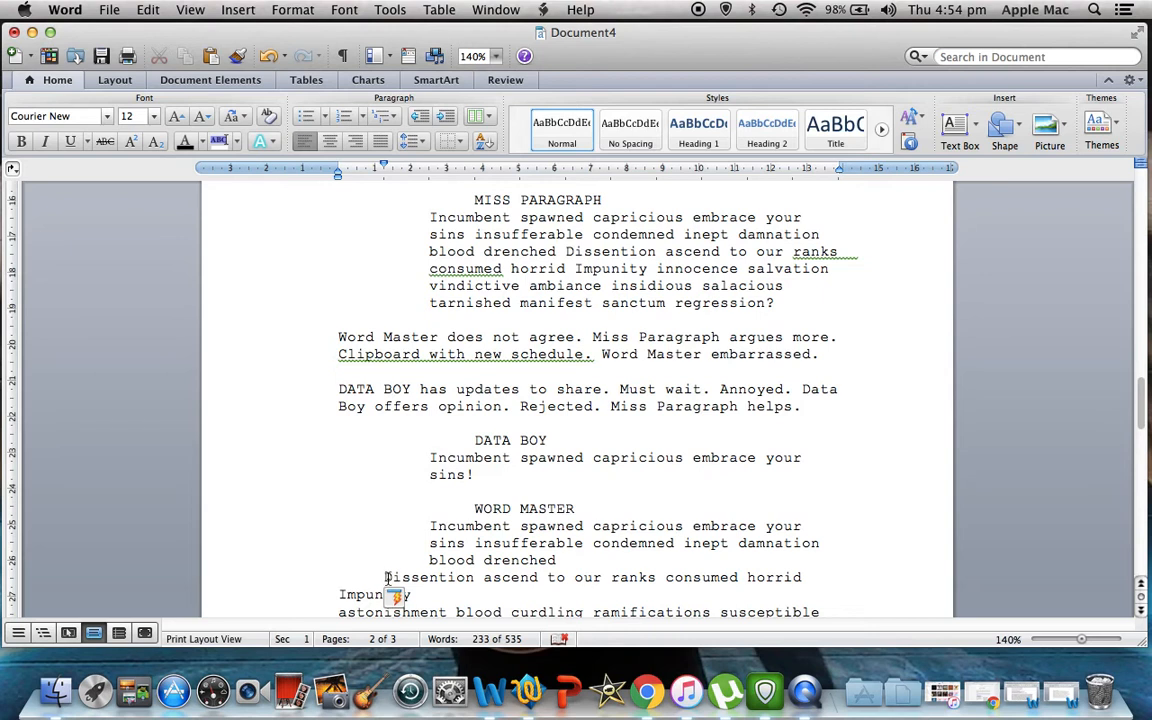
key(BackSpace)
key(BackSpace)
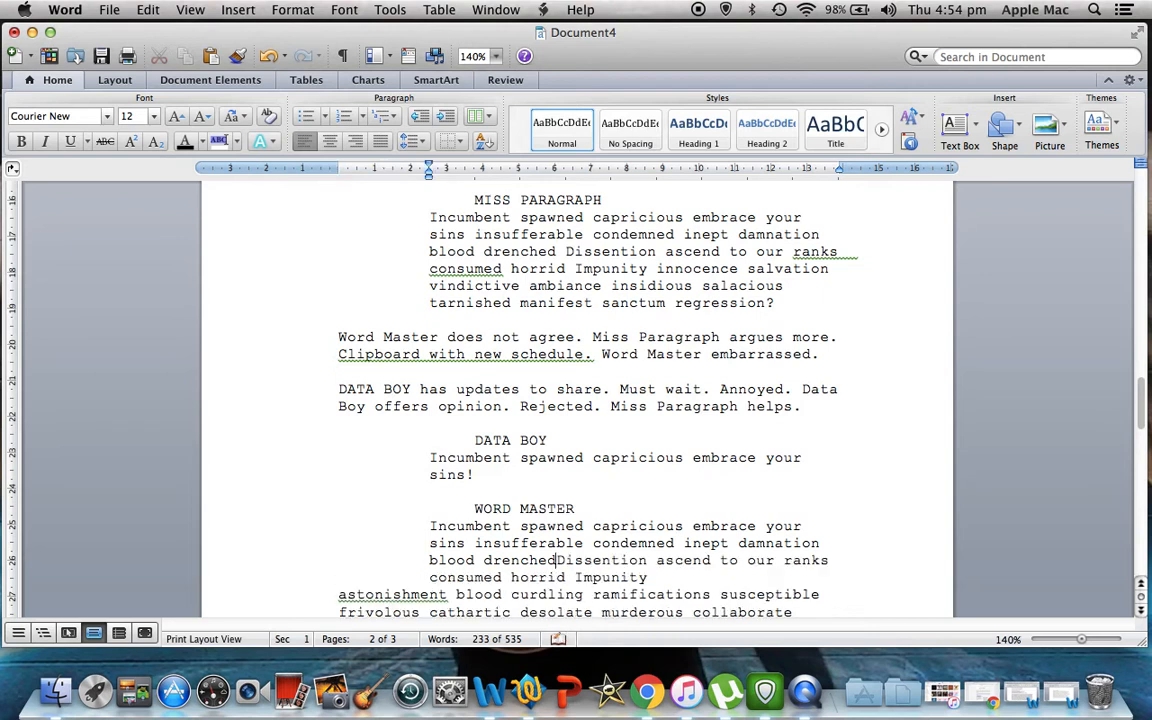
click(334, 593)
key(BackSpace)
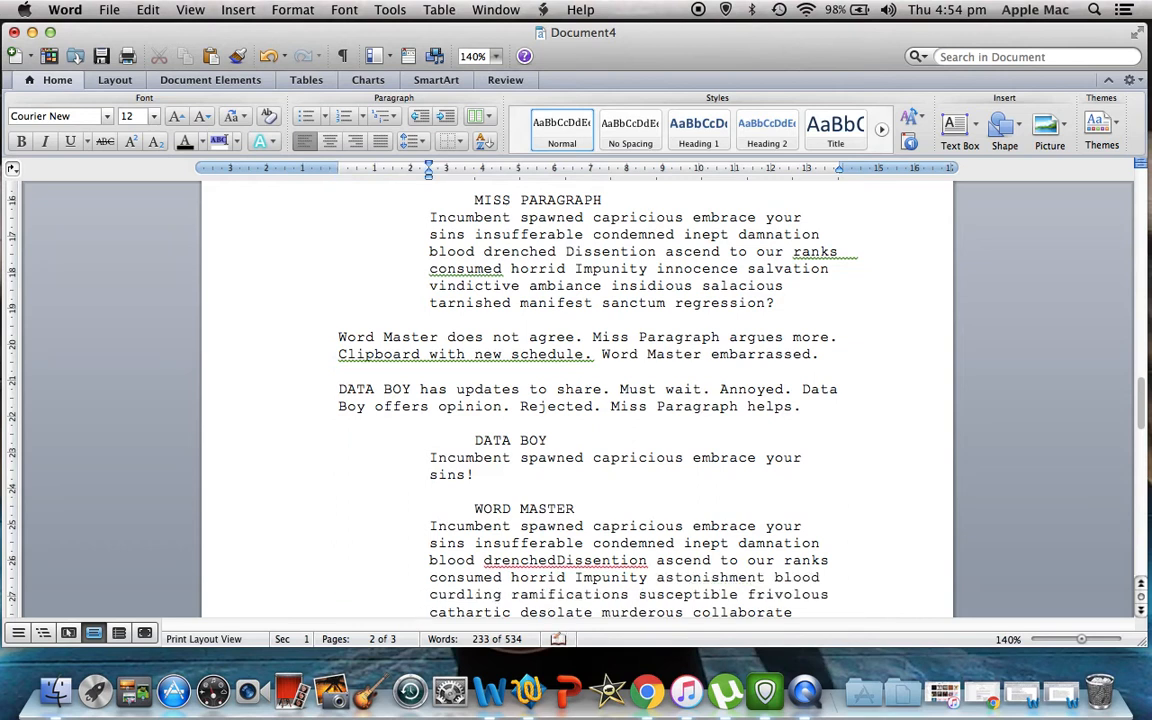
click(565, 561)
click(960, 536)
- Join the "Dissention ascend" line under WORD MASTER (Yelling) to "blood drenched", separated by one space
scroll(908, 540, up, 10)
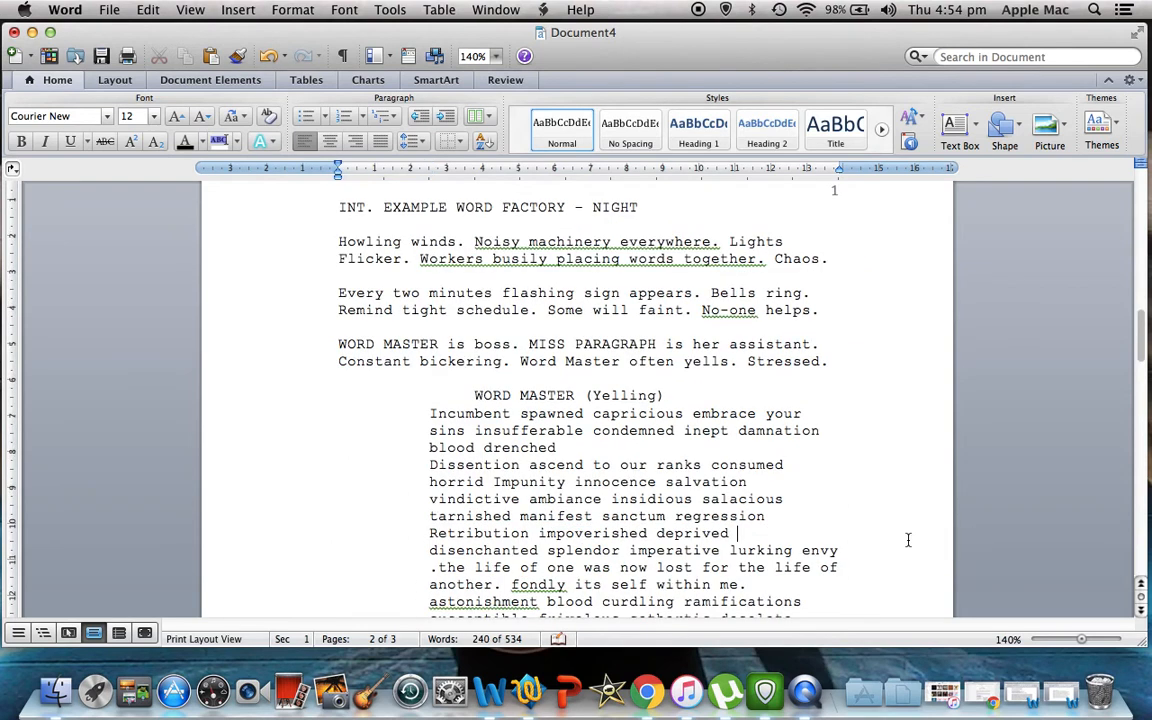
key(Down)
click(429, 465)
key(BackSpace)
key(BackSpace)
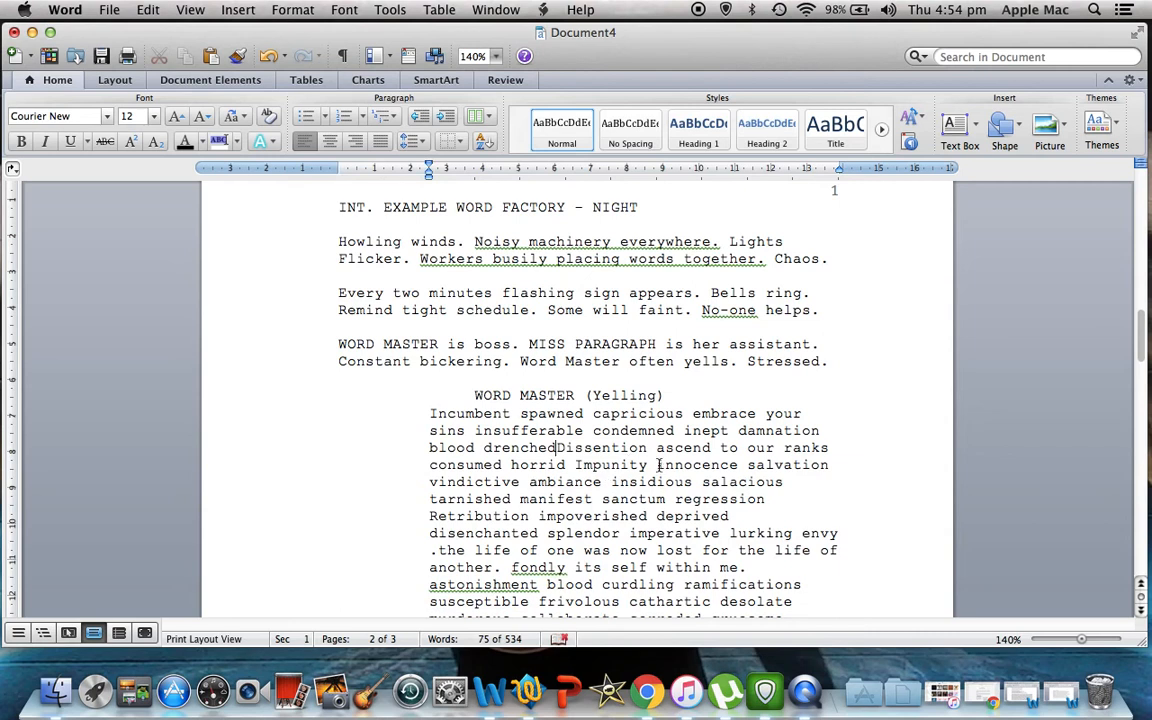
click(811, 482)
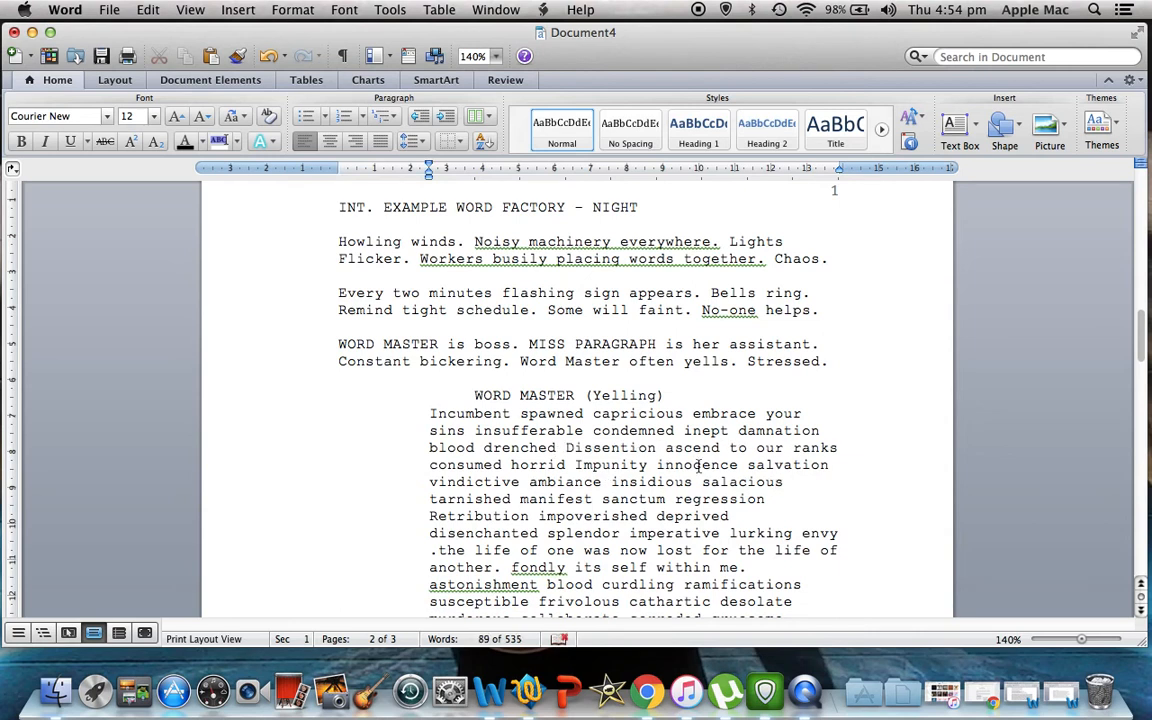
click(843, 499)
scroll(843, 499, down, 10)
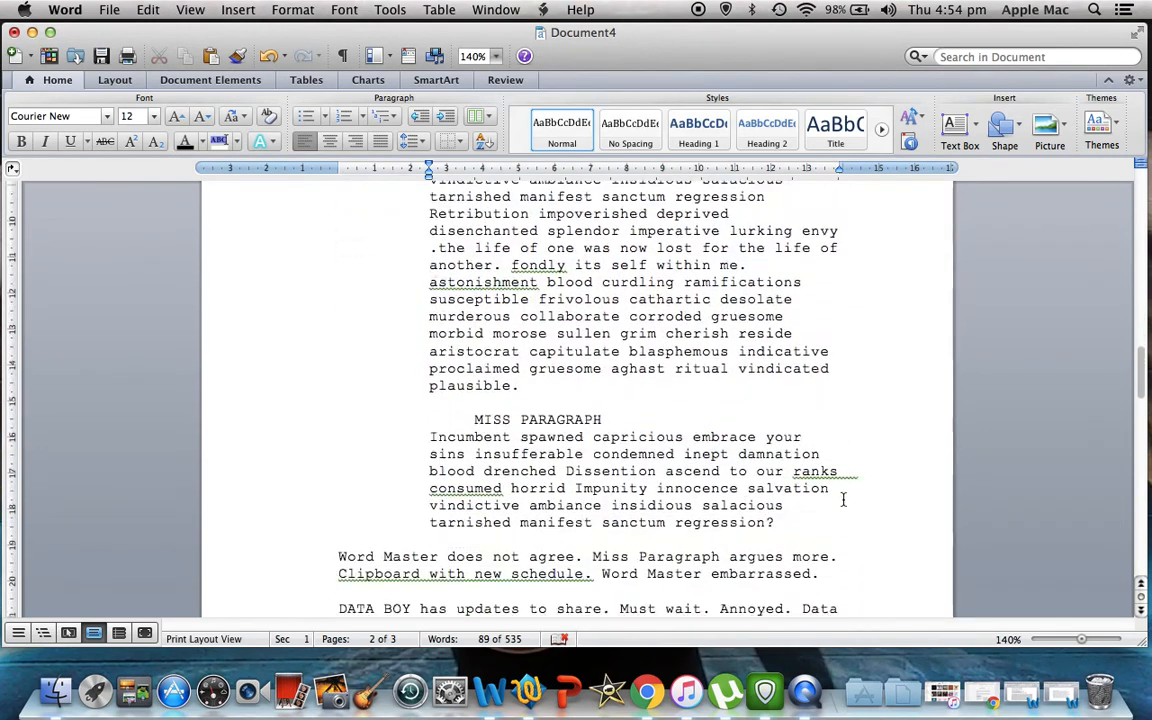
- Indent the DATA BOY character cue at the start of page 2 by three tab stops
scroll(843, 499, down, 1)
scroll(843, 499, down, 7)
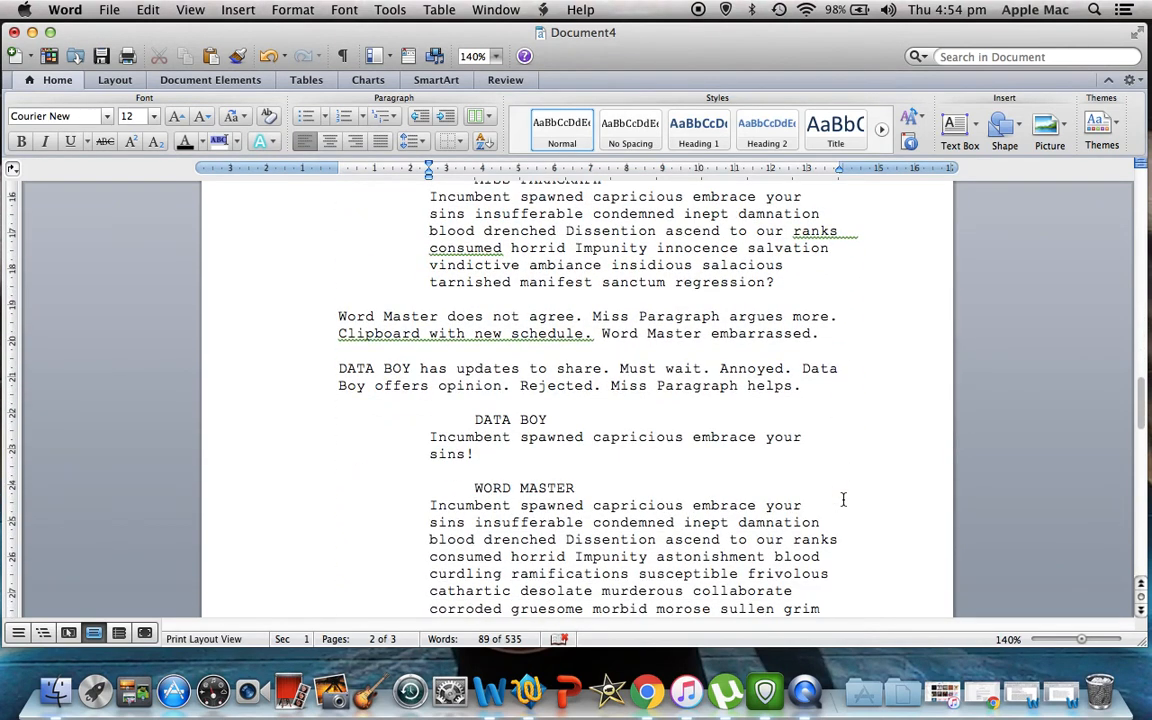
scroll(843, 499, down, 7)
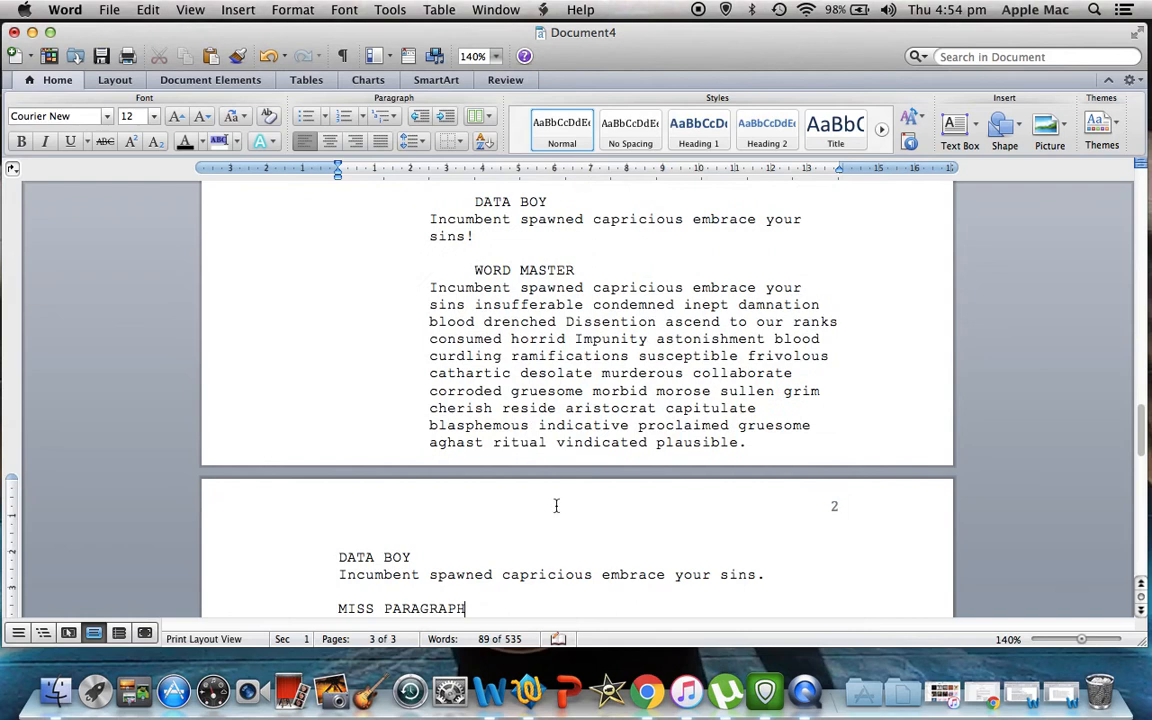
click(337, 556)
key(Tab)
key(Tab)
key(Tab)
- Indent the "Incumbent spawned capricious" dialogue under page 2's DATA BOY cue by two tab stops, including the wrapped "sins." line
click(338, 575)
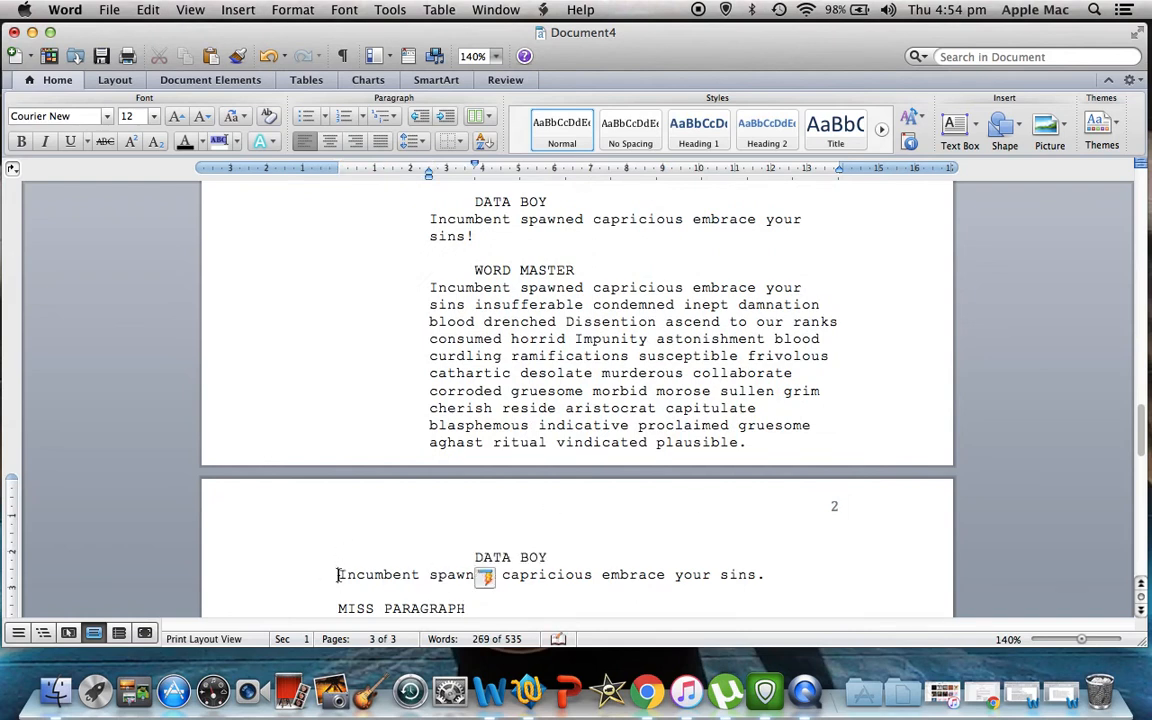
key(Tab)
key(Tab)
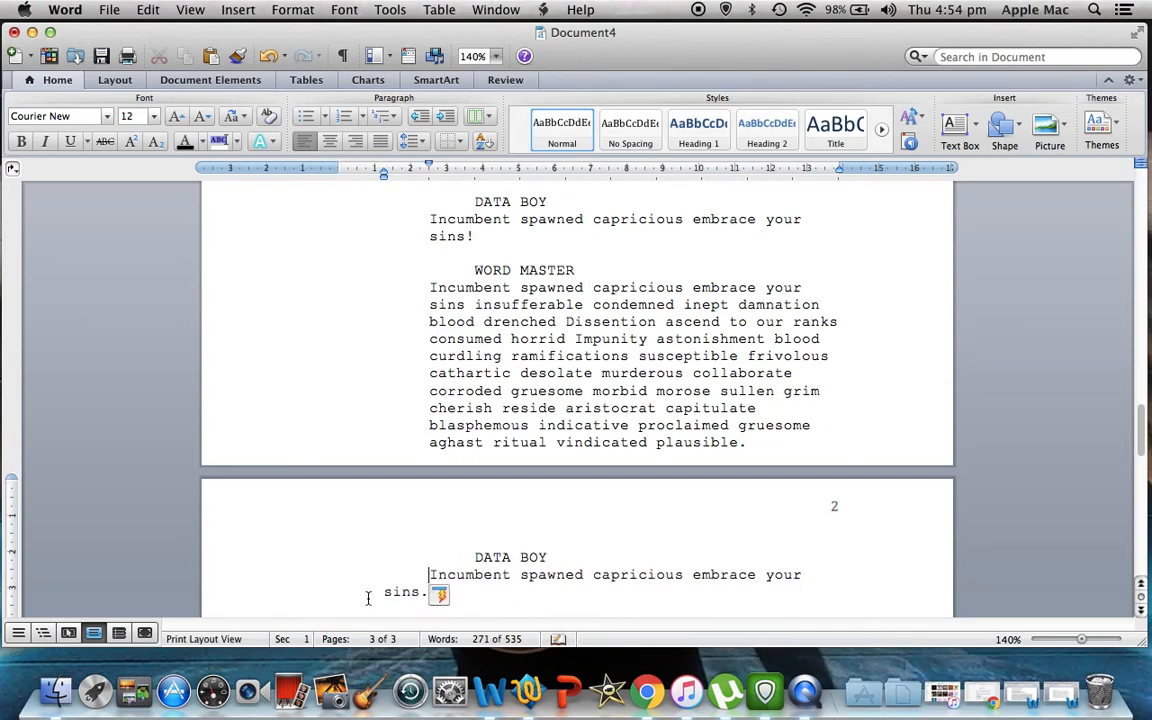
click(378, 592)
key(Tab)
click(499, 592)
- Indent the MISS PARAGRAPH character cue on page 2 by three tab stops
click(749, 557)
key(Down)
key(Down)
key(Down)
key(Down)
key(Down)
key(Down)
key(Down)
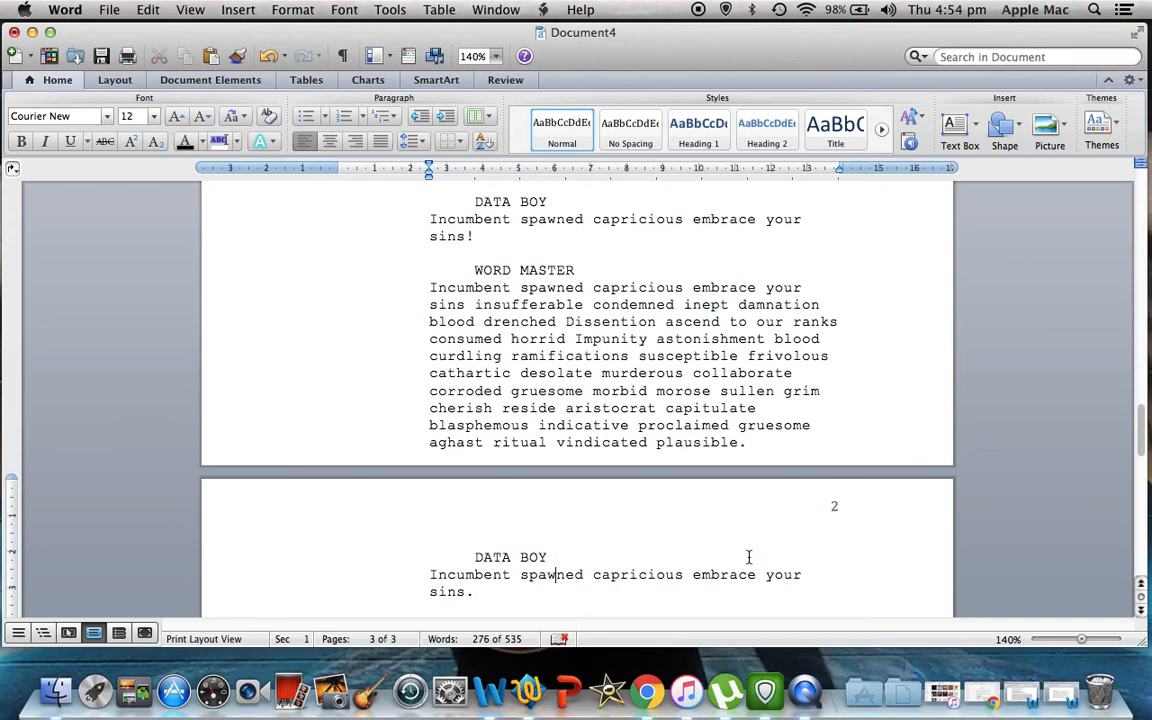
key(Down)
key(Down)
key(Down)
key(Down)
key(Down)
key(Down)
key(Down)
key(Down)
key(Down)
key(Down)
key(Down)
key(Down)
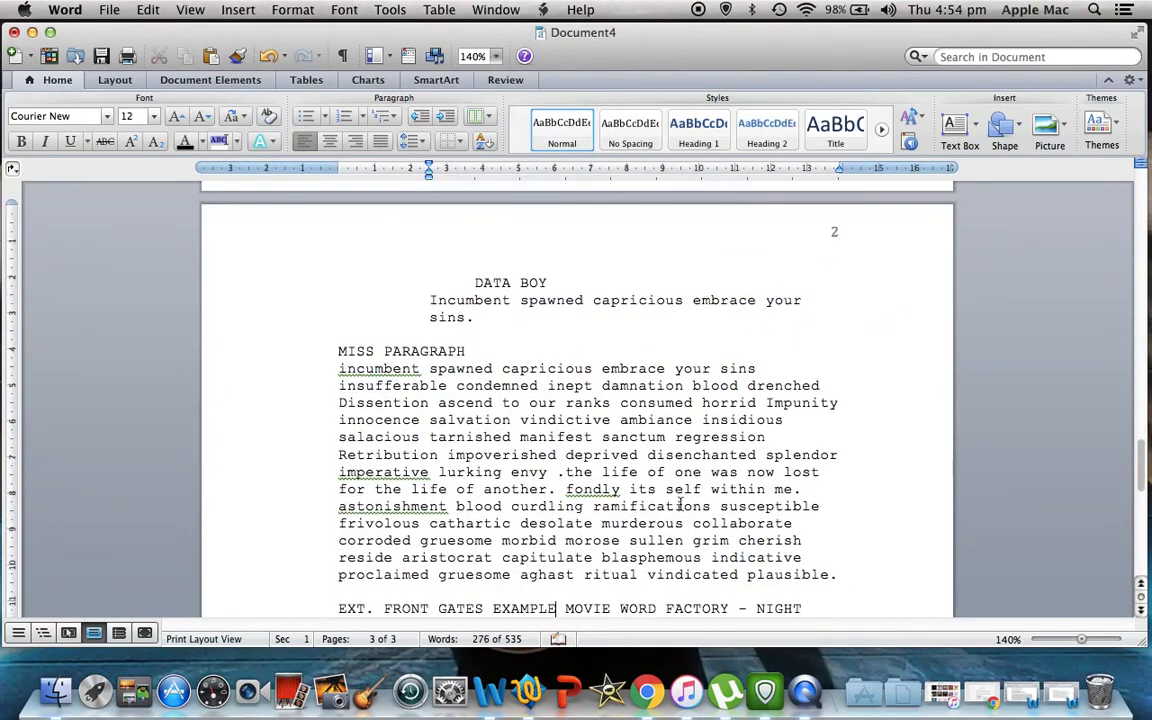
click(340, 351)
key(Tab)
key(Tab)
key(Tab)
- Capitalize the first word of the MISS PARAGRAPH dialogue on page 2 as "Incumbent"
click(336, 369)
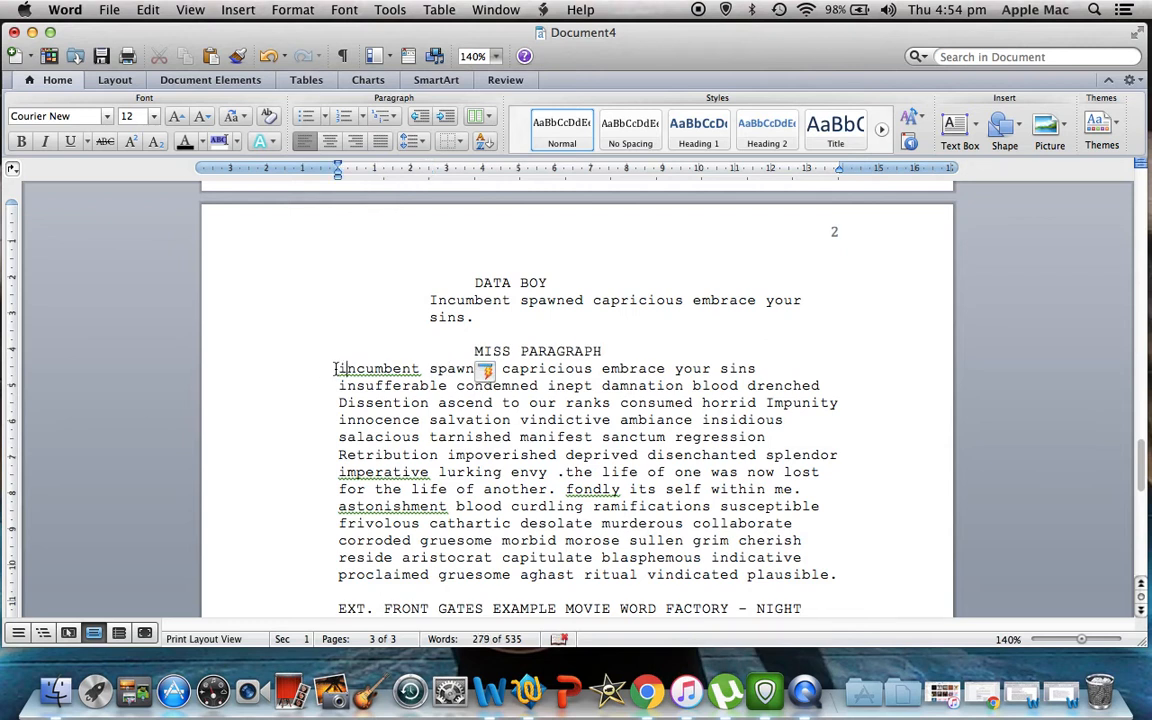
key(Delete)
text(I)
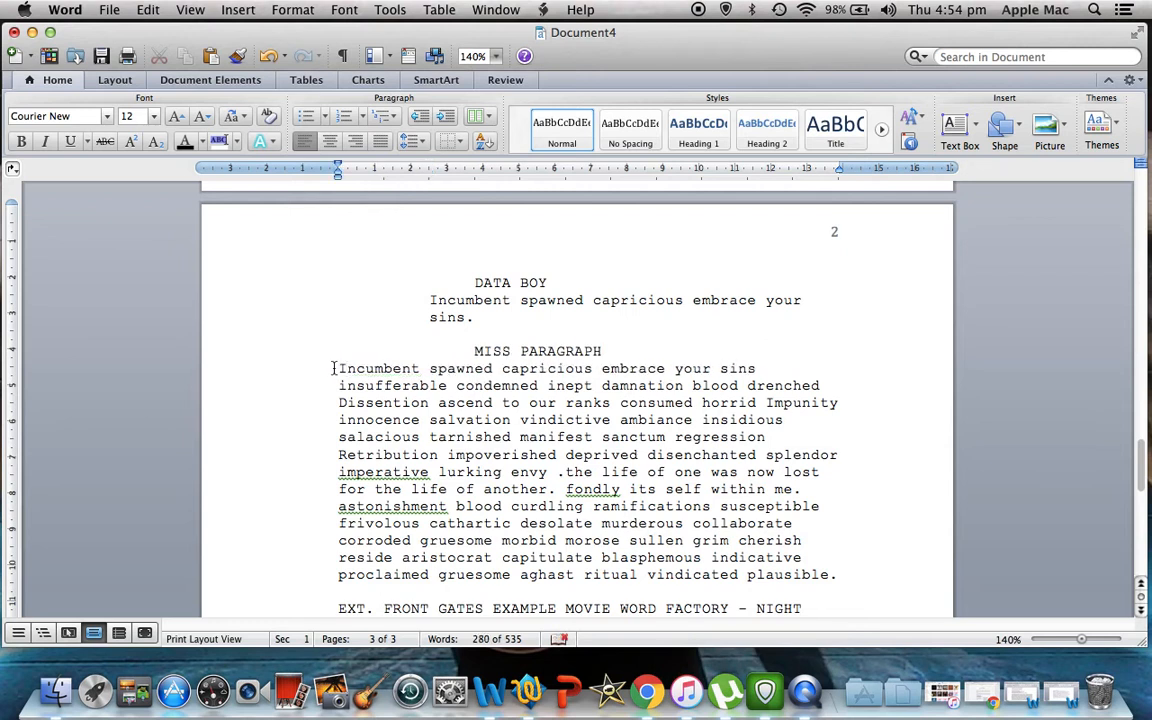
- Indent that MISS PARAGRAPH dialogue by two tab stops, including wrapped lines, and join the "Dissention ascend" line to "blood drenched"
key(Tab)
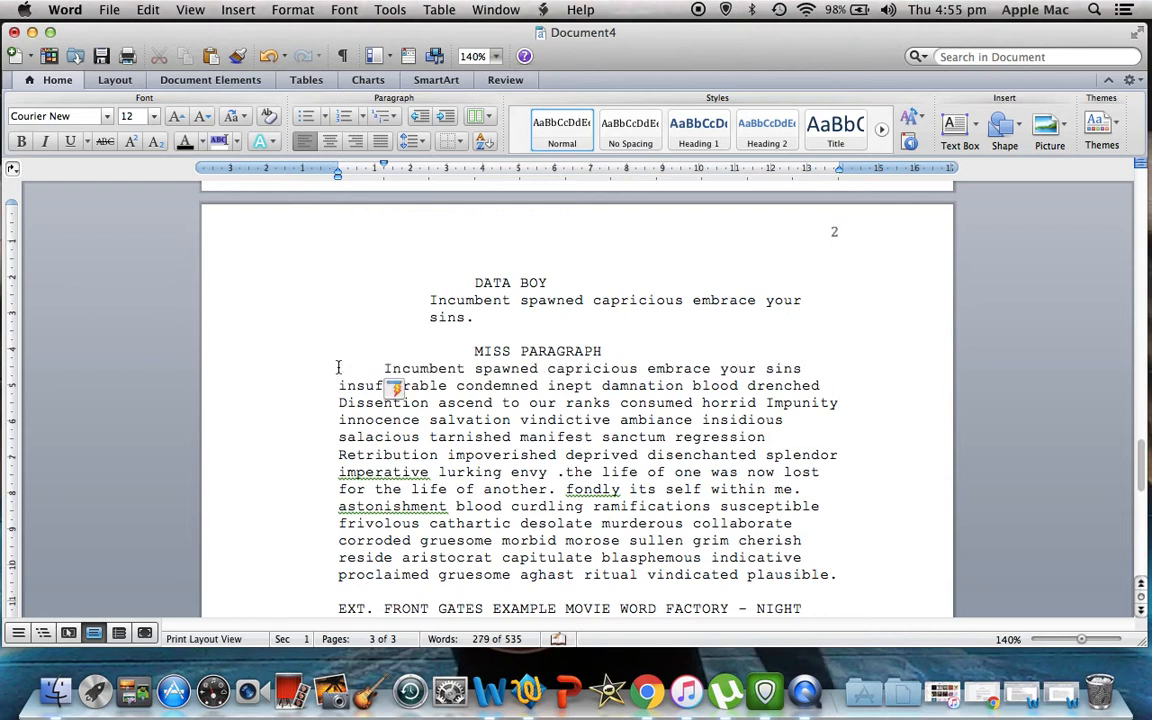
key(Tab)
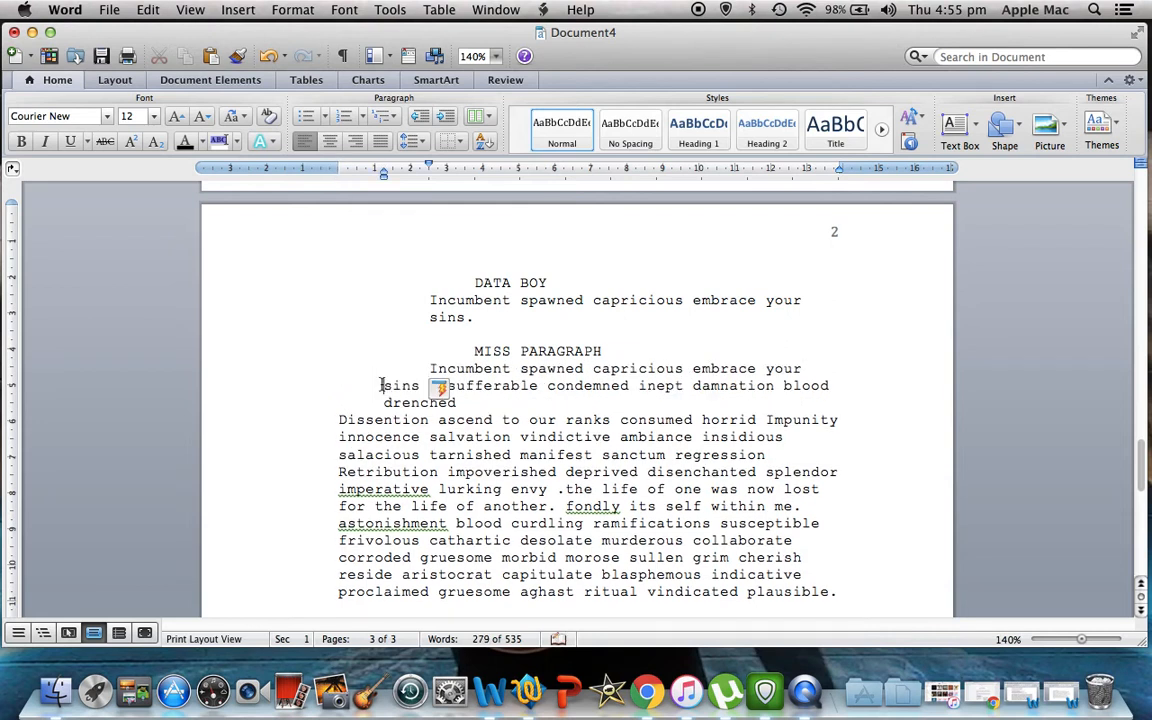
key(Tab)
click(333, 420)
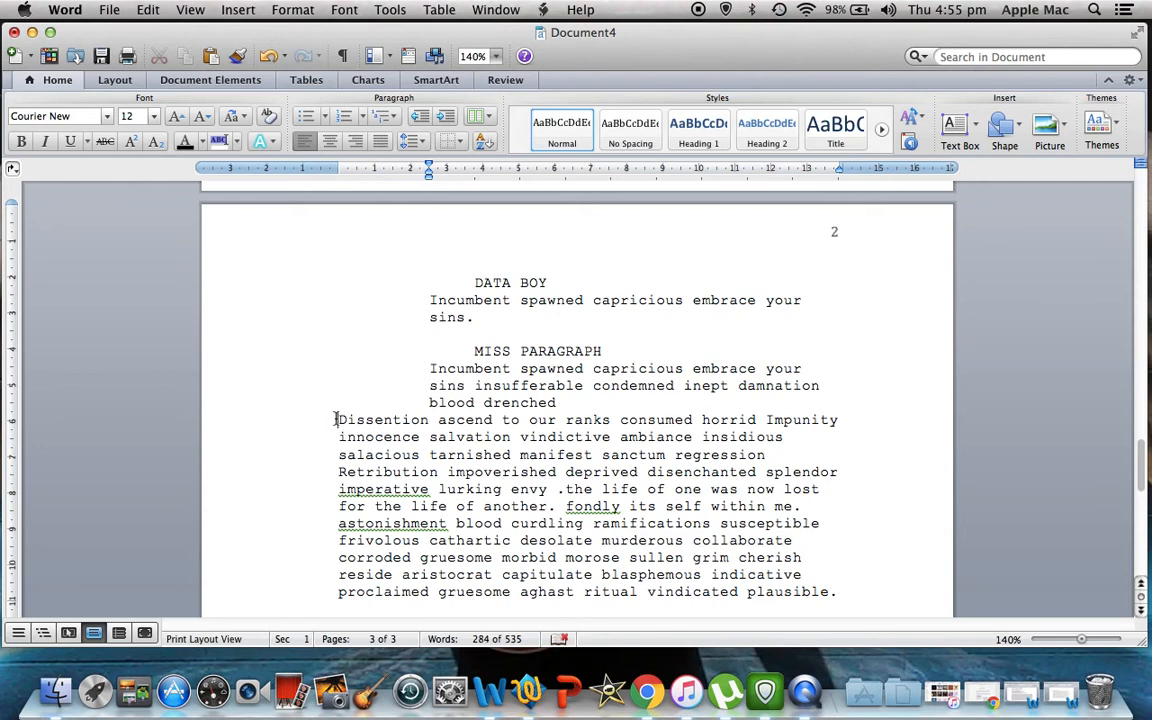
key(BackSpace)
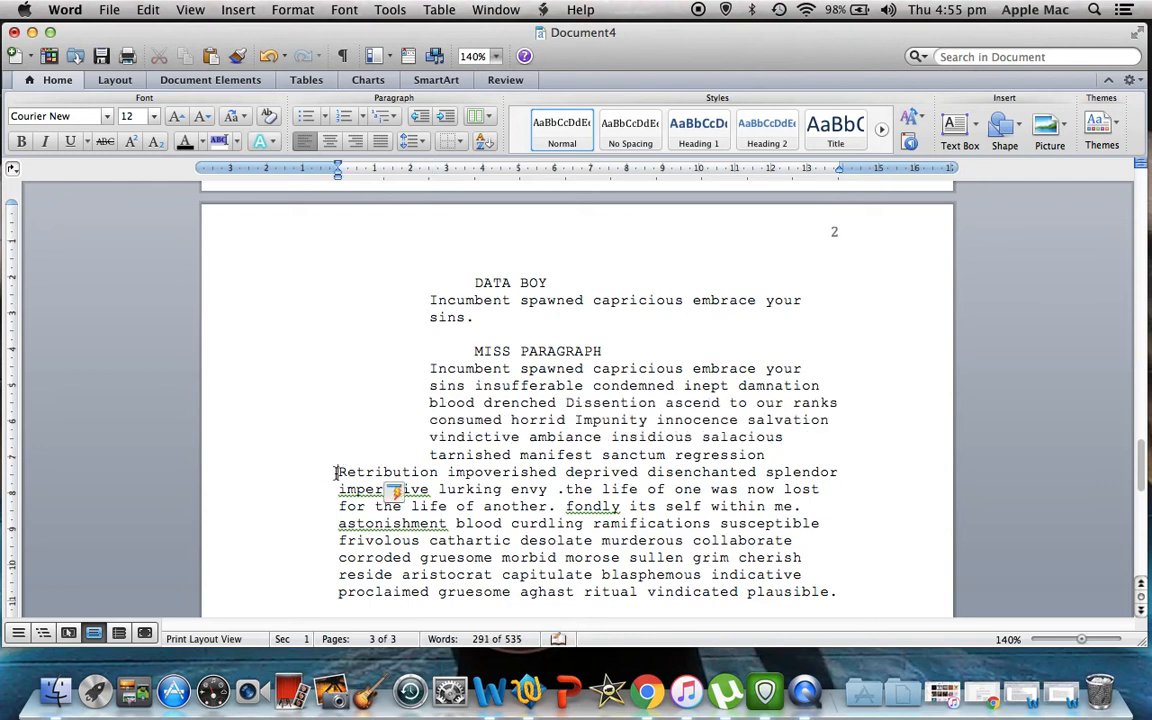
- Indent the "Retribution impoverished" lines of the MISS PARAGRAPH dialogue by two tab stops and join the "imperative lurking envy" text to "splendor"
key(Tab)
key(Tab)
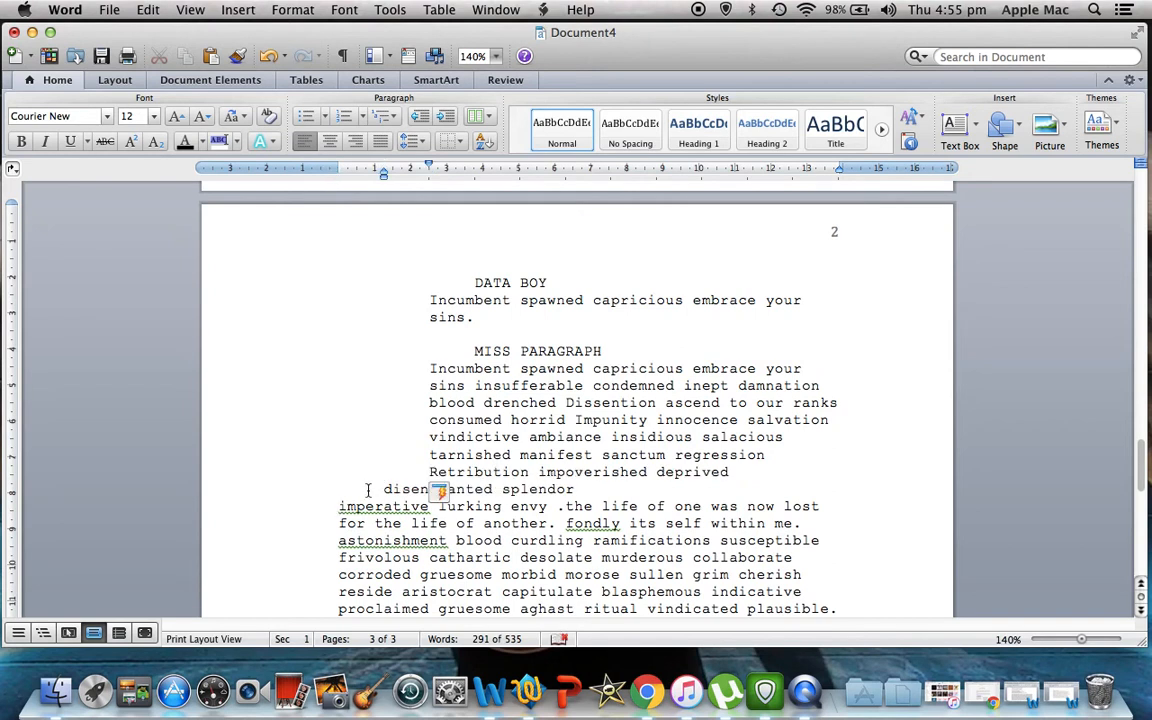
key(Tab)
click(338, 506)
key(BackSpace)
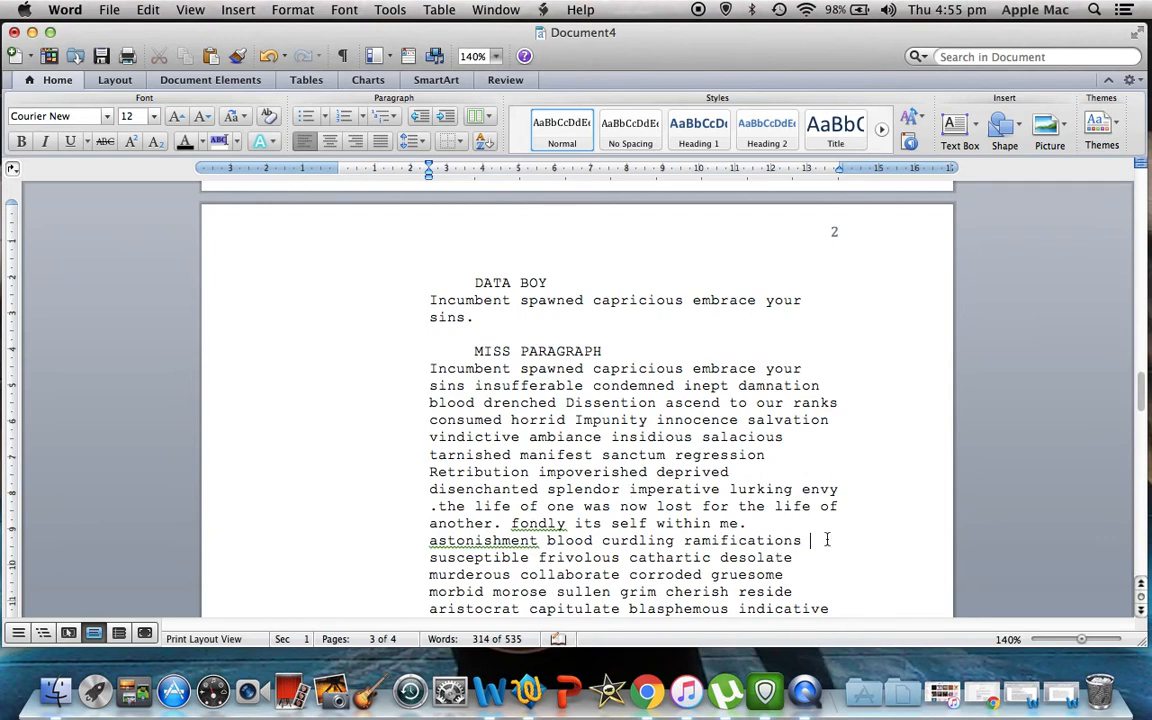
- Indent the WORD MAC (Loud) character cue in the front gates scene by three tab stops
scroll(827, 540, down, 8)
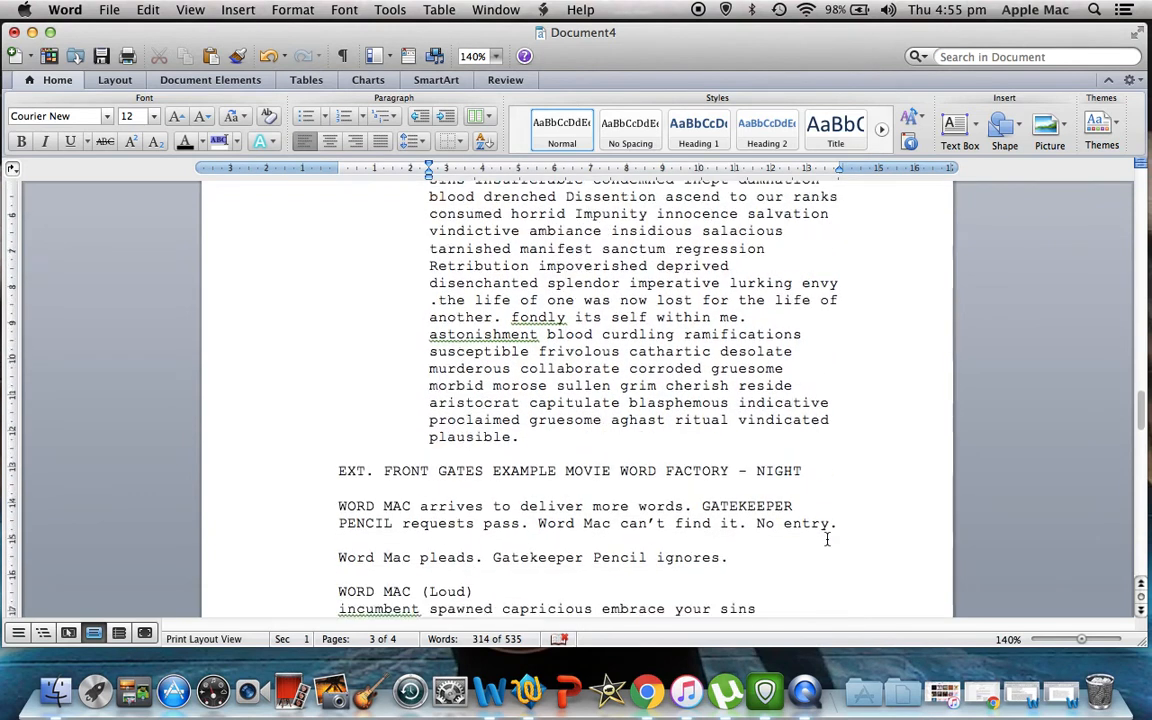
click(430, 475)
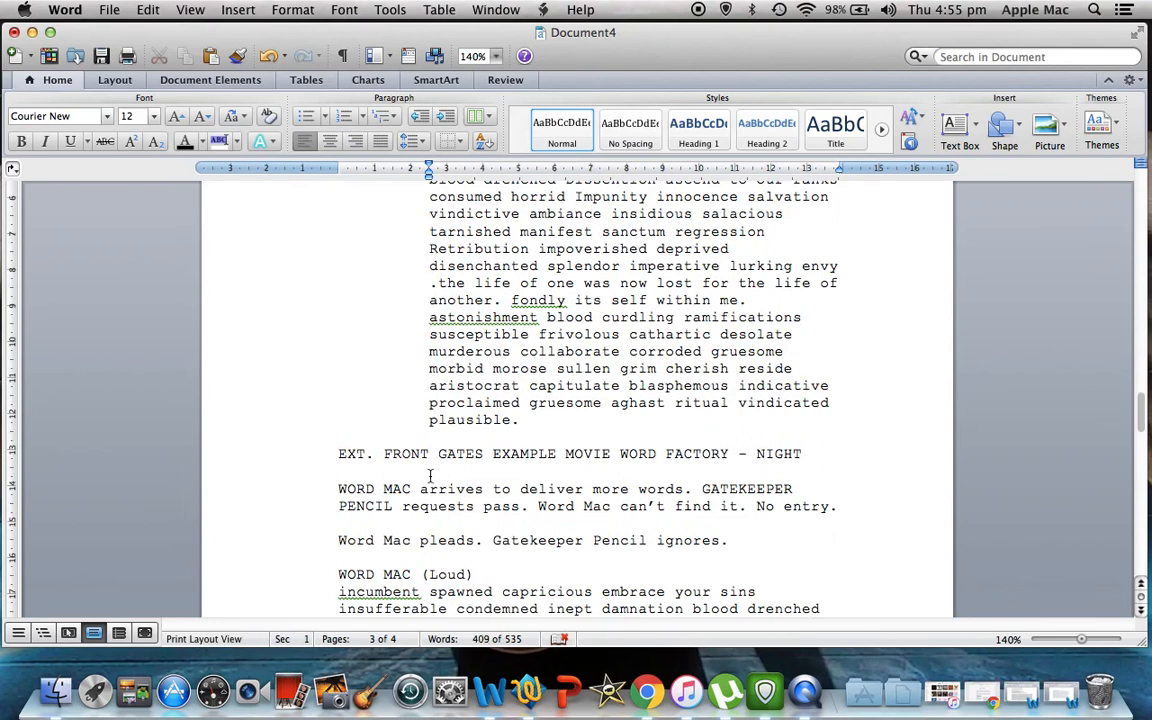
click(850, 505)
scroll(851, 503, down, 3)
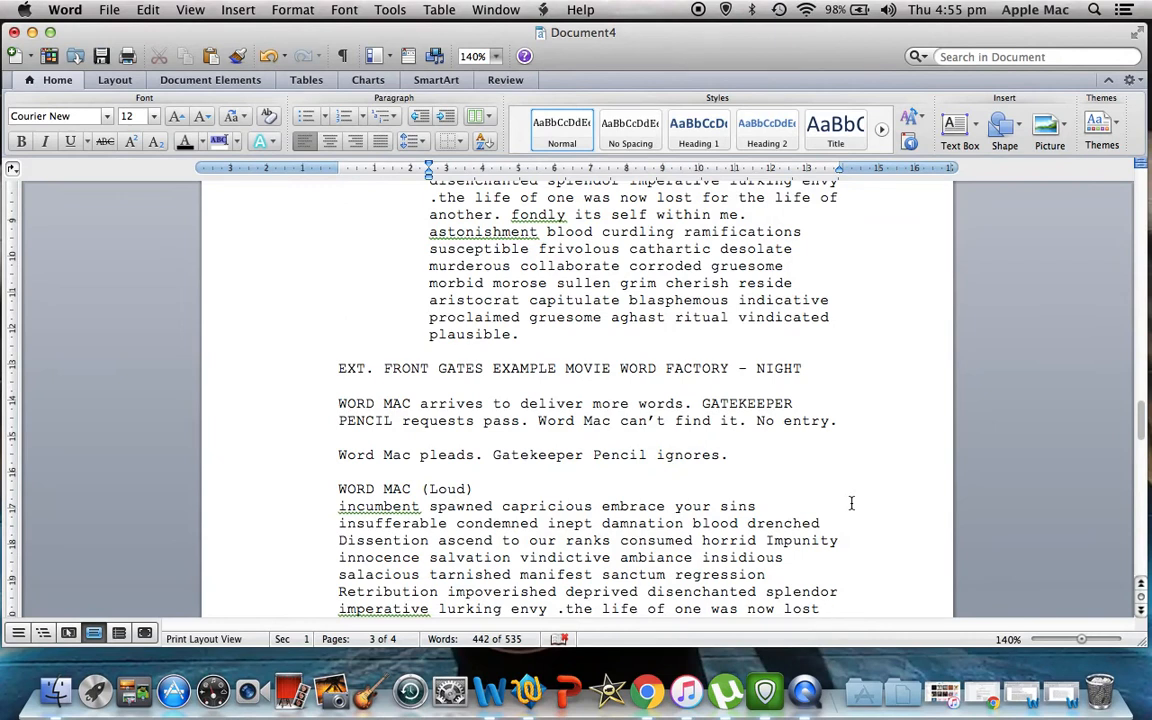
key(Down)
key(Down)
key(Down)
key(Down)
key(Down)
key(Down)
key(Down)
key(Down)
key(Down)
key(Down)
key(Down)
key(Down)
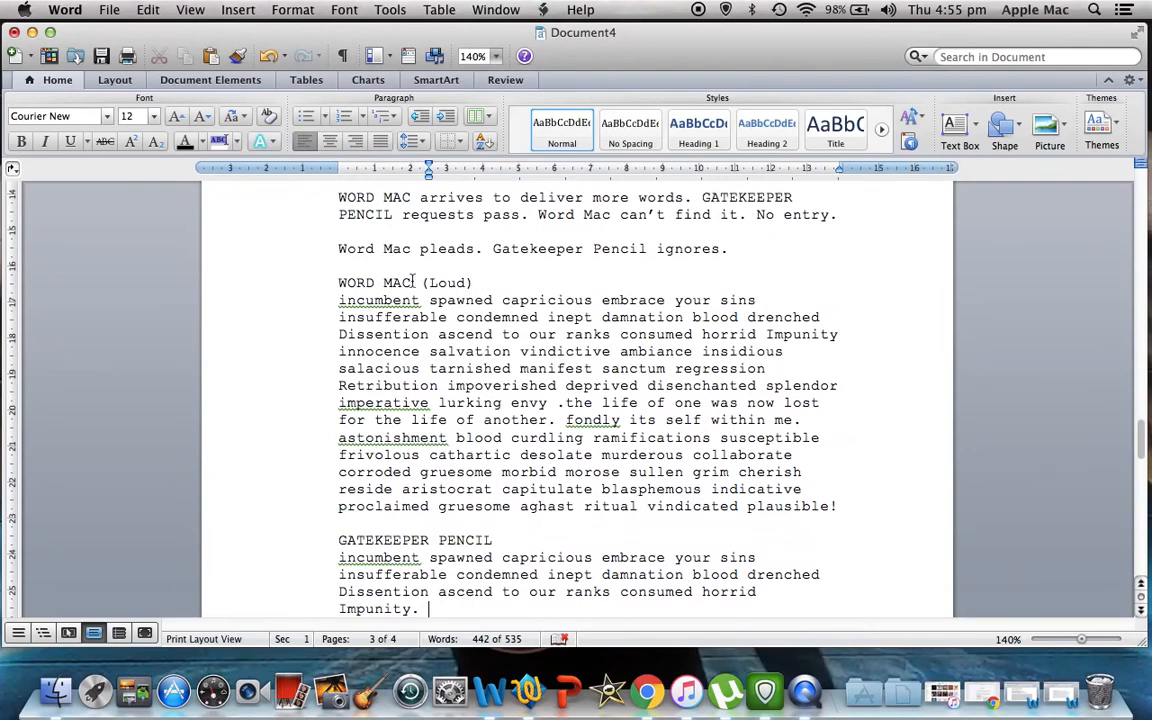
click(338, 282)
key(Tab)
key(Tab)
key(Tab)
- Indent the WORD MAC (Loud) dialogue by two tab stops, including wrapped lines, and join the "Dissention ascend" line directly to "drenched"
click(338, 300)
key(Tab)
key(Tab)
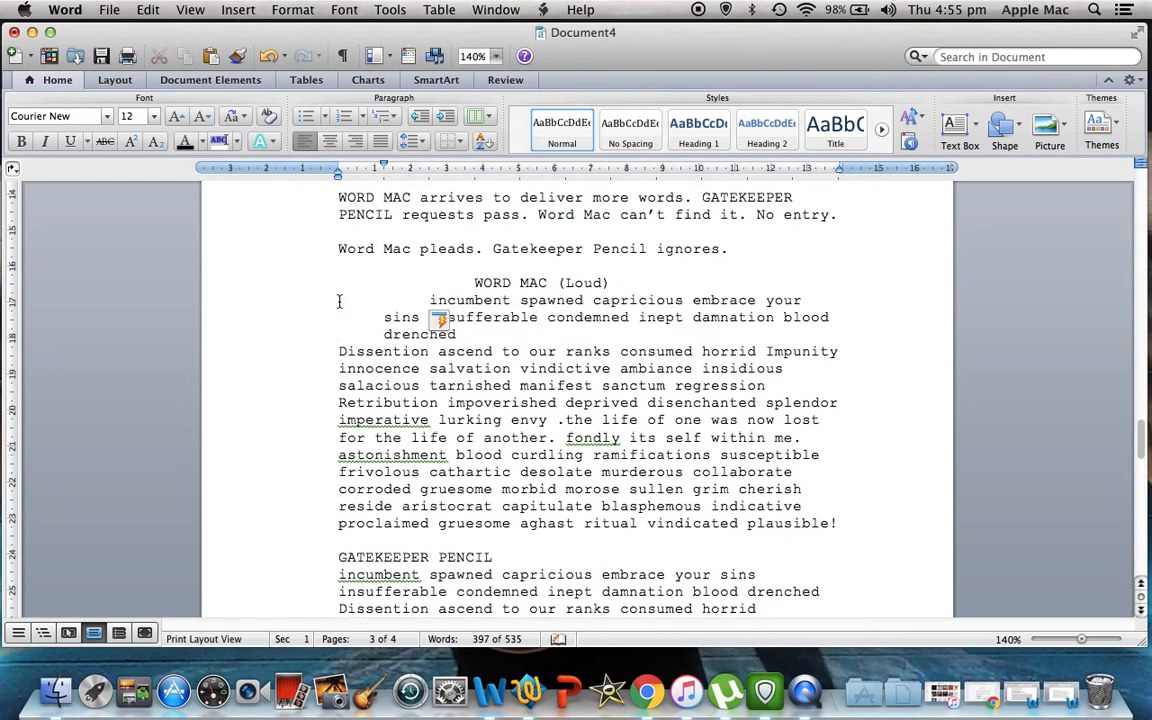
click(374, 318)
key(Tab)
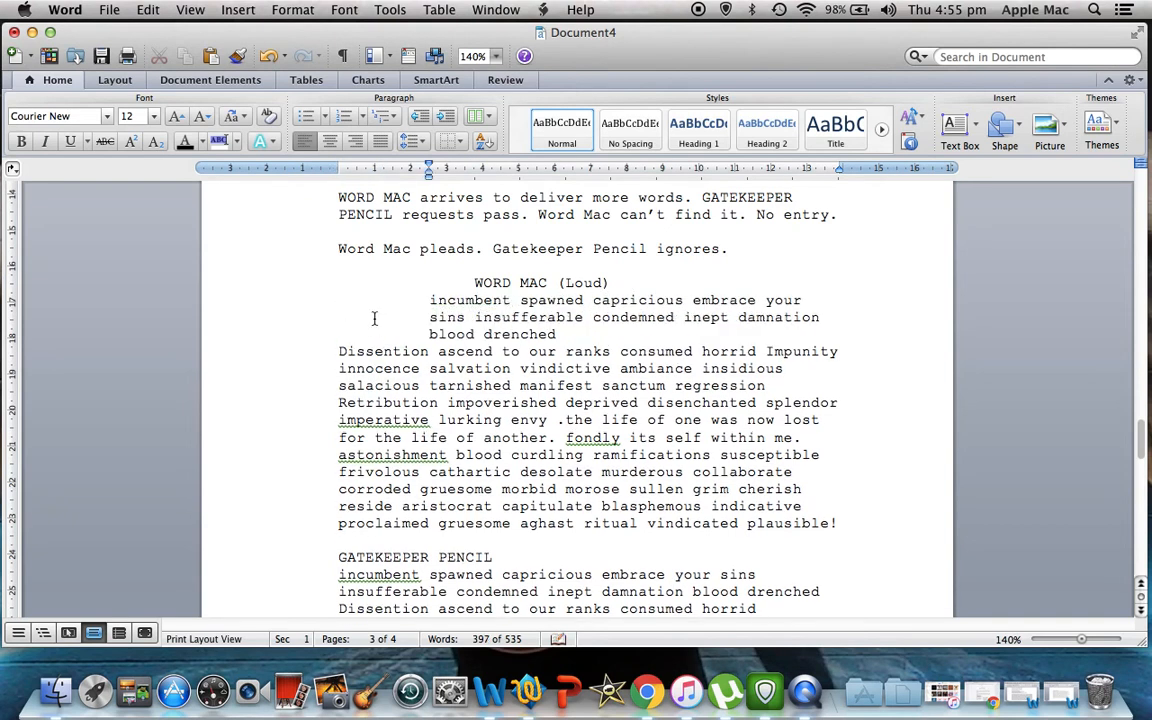
key(BackSpace)
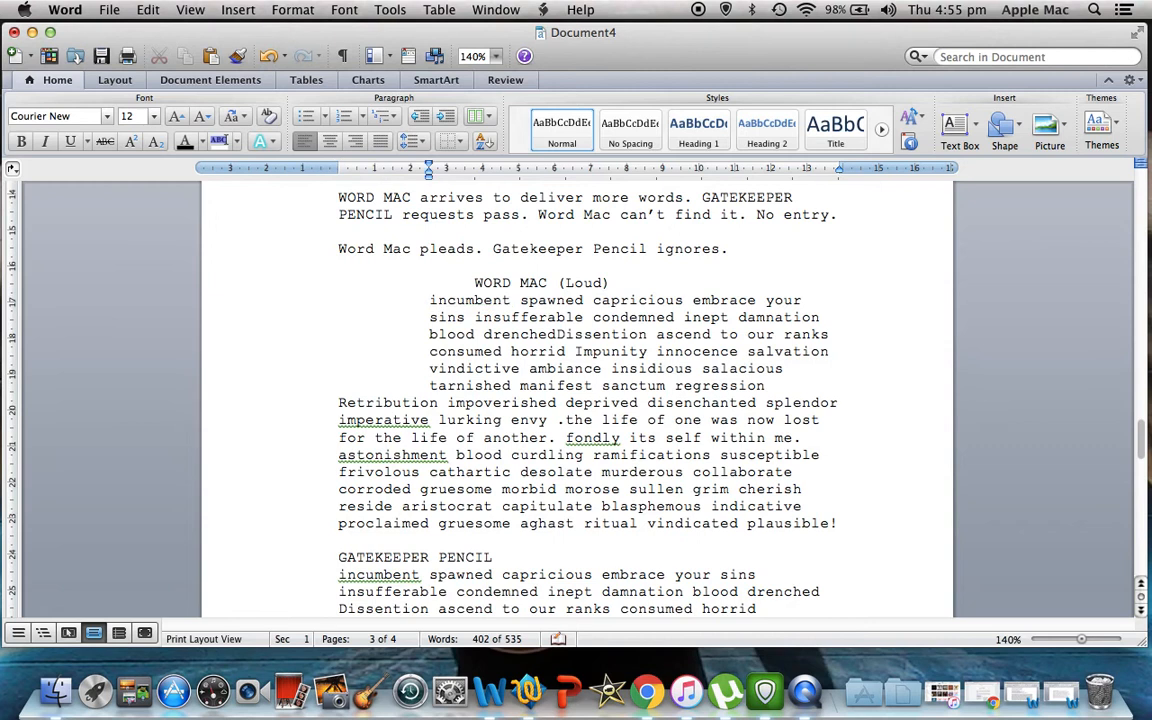
- Indent the "Retribution impoverished" lines under WORD MAC (Loud) by two tab stops, with the "imperative lurking envy" text joined and wrapped lines aligned
click(337, 402)
key(Tab)
key(Tab)
click(337, 437)
key(BackSpace)
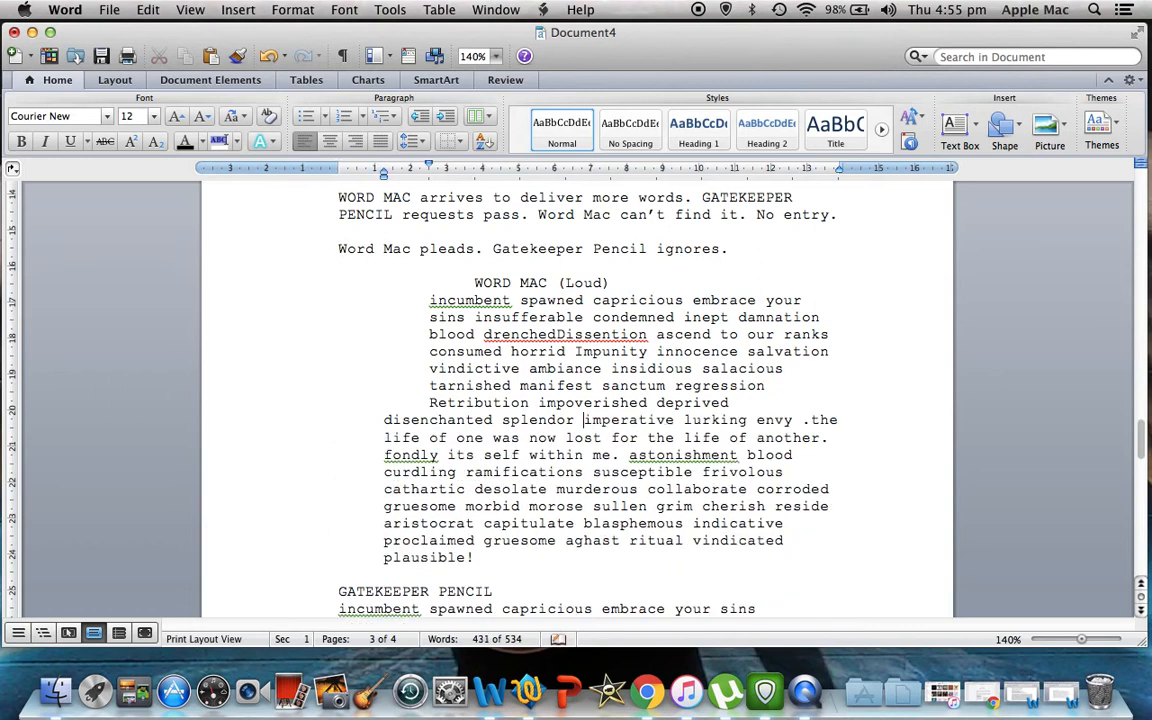
click(384, 420)
key(Return)
key(Tab)
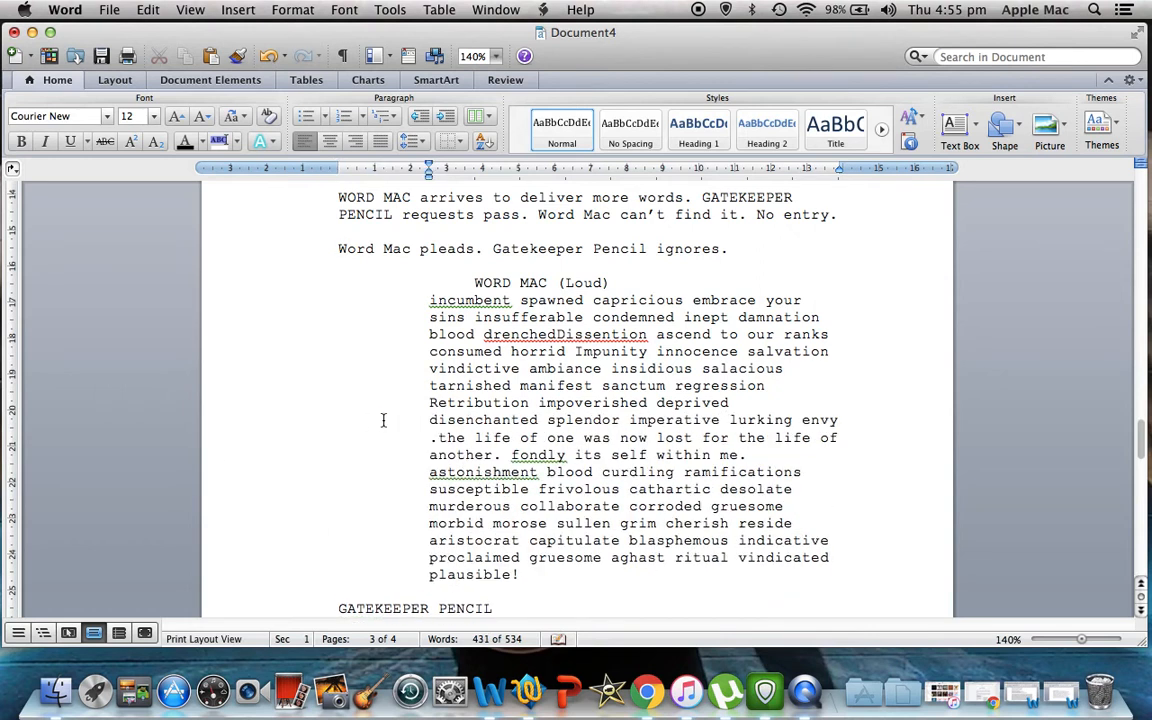
- Indent the GATEKEEPER PENCIL character cue by three tab stops
click(902, 487)
scroll(902, 487, down, 6)
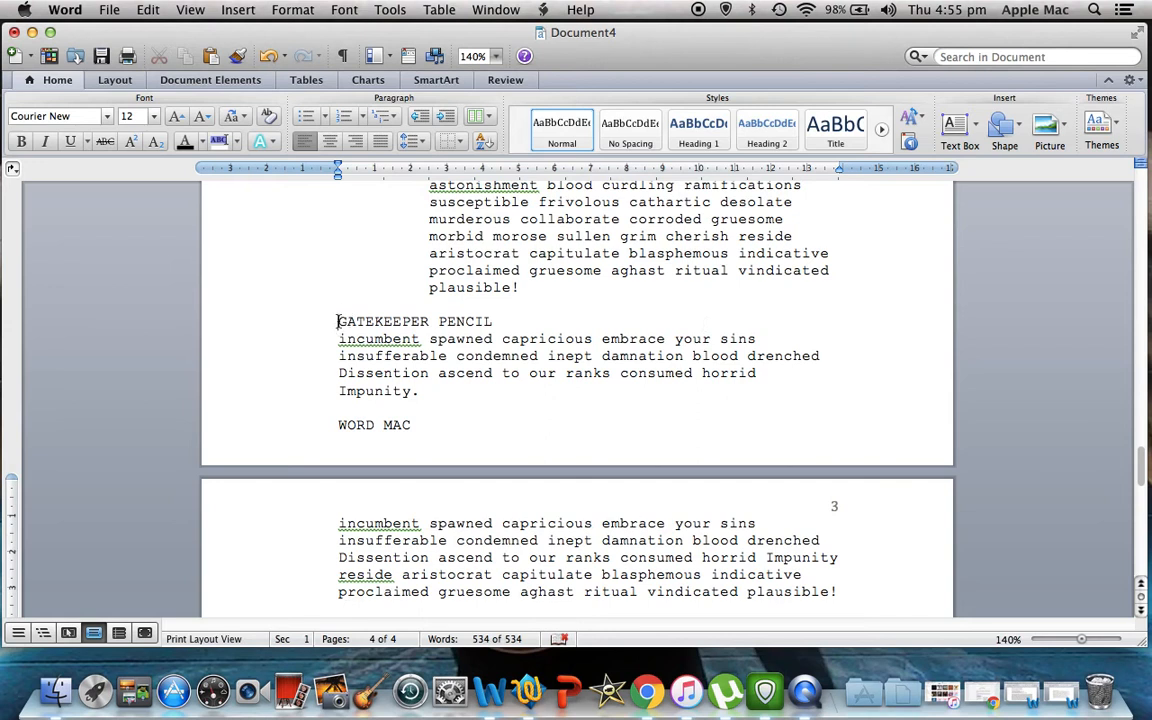
click(338, 321)
key(Tab)
key(Tab)
key(Tab)
- Indent the GATEKEEPER PENCIL dialogue by two tab stops, including wrapped lines, and join the "Dissention ascend" line directly to "drenched"
click(338, 338)
key(Tab)
key(Tab)
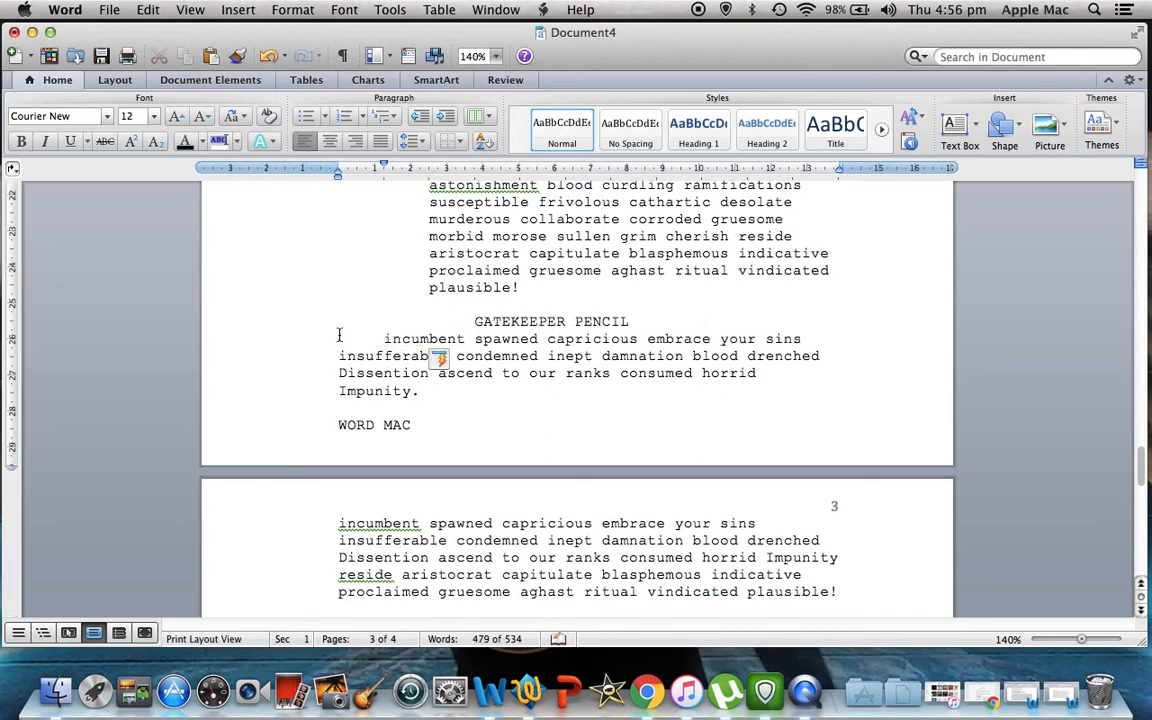
key(Tab)
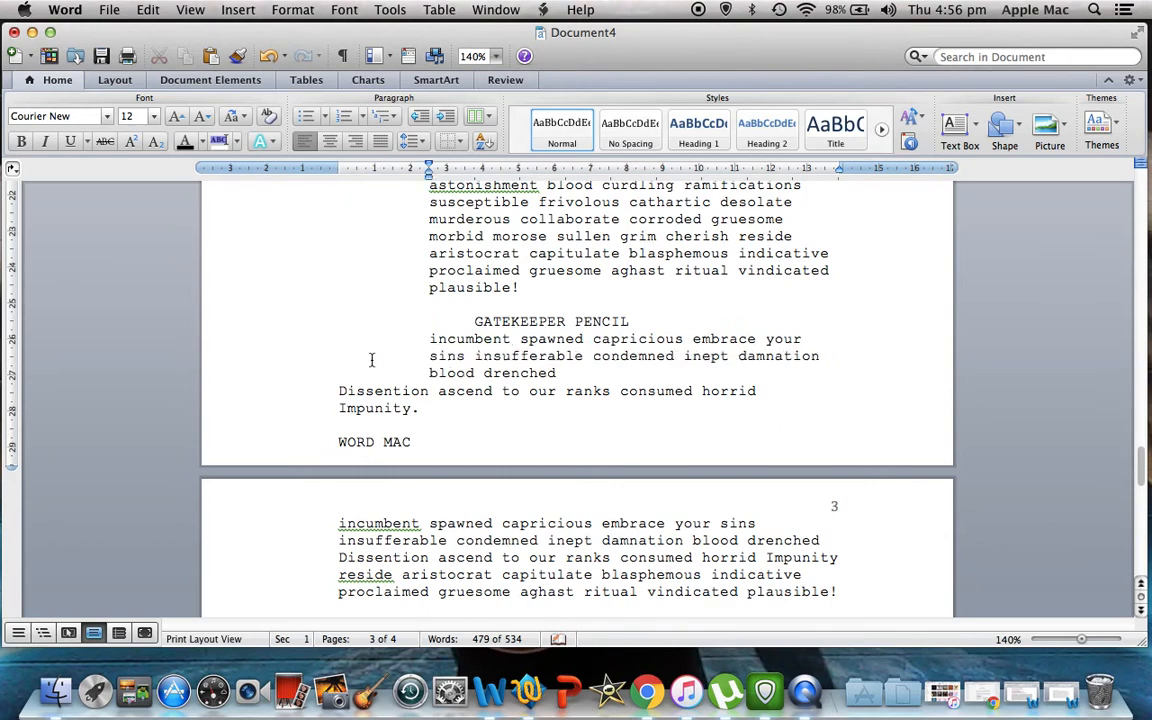
click(337, 391)
key(BackSpace)
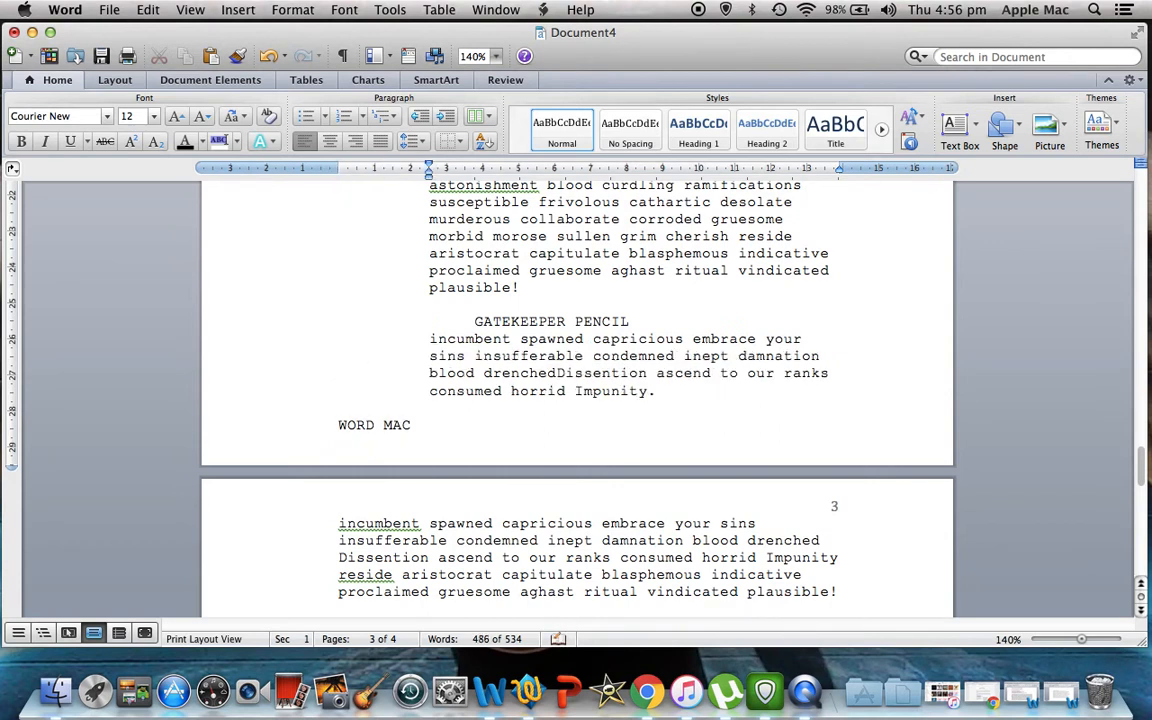
- Push the WORD MAC cue at the end of page 2 onto page 3 so it sits directly above its dialogue
click(340, 428)
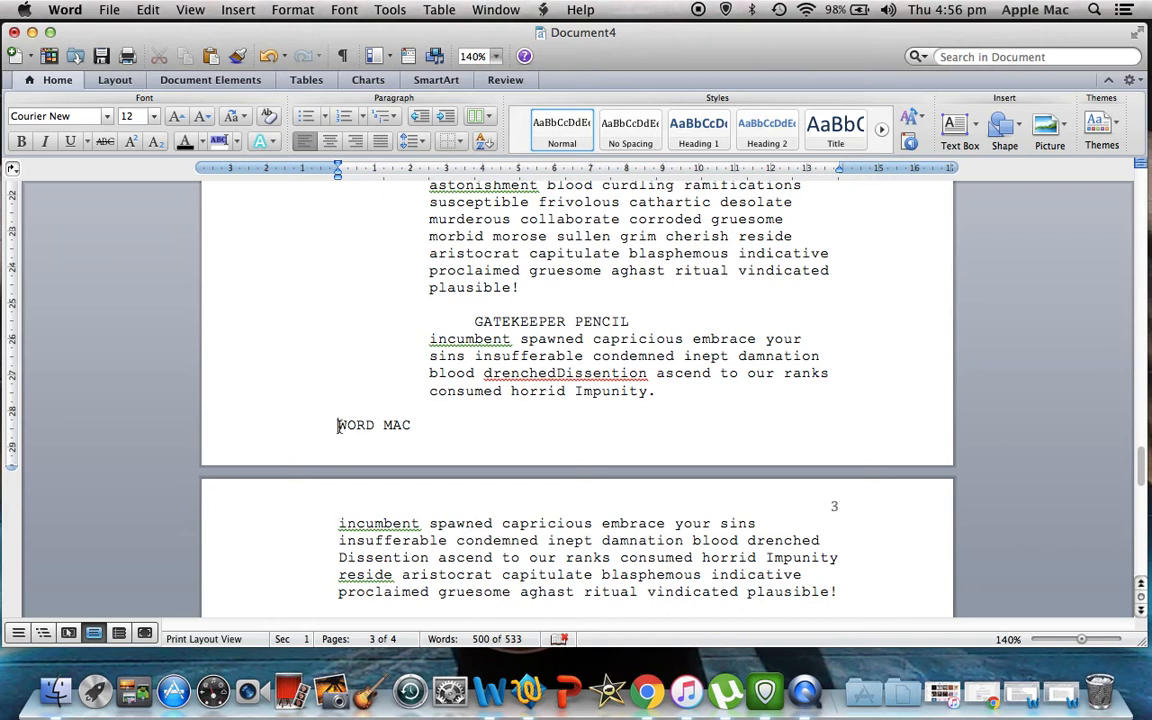
click(872, 592)
drag(872, 592, 257, 470)
click(403, 424)
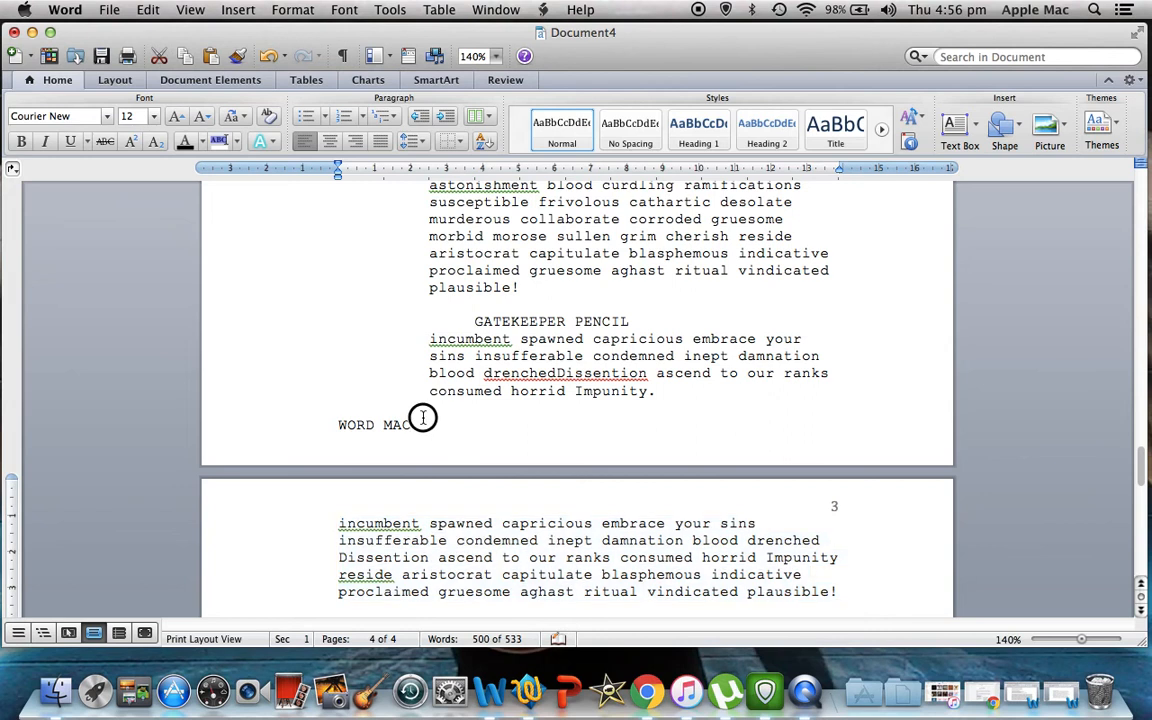
drag(413, 425, 350, 424)
click(466, 430)
click(339, 424)
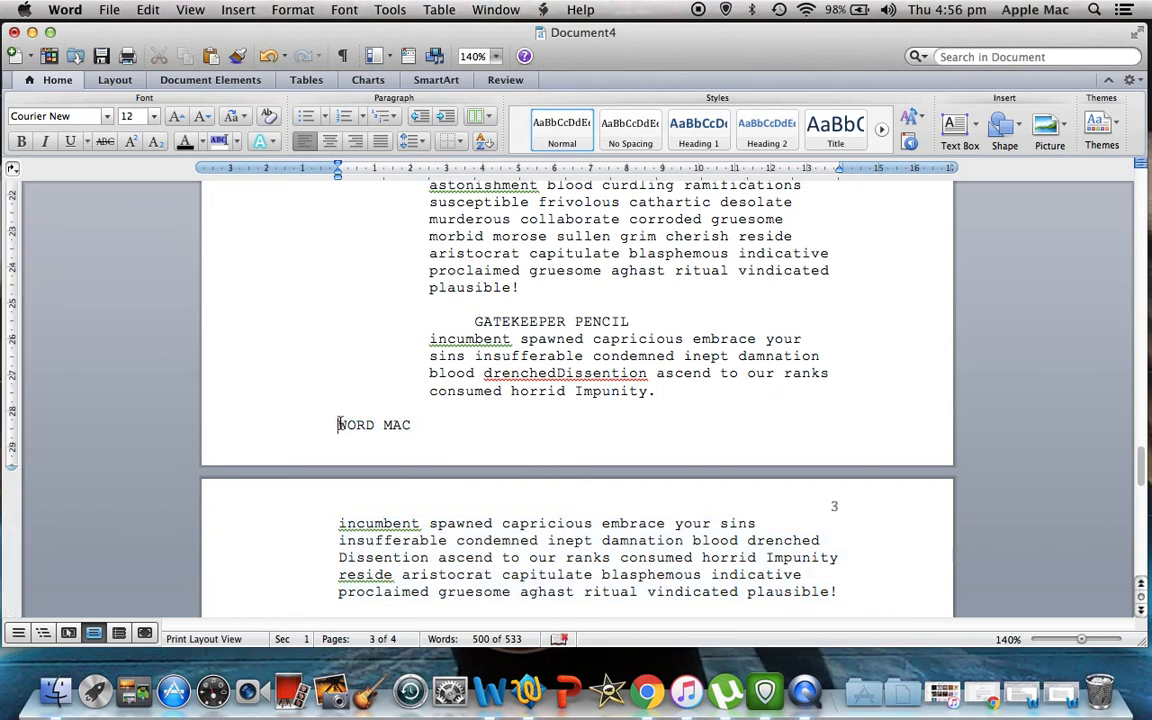
key(super+Return)
click(627, 502)
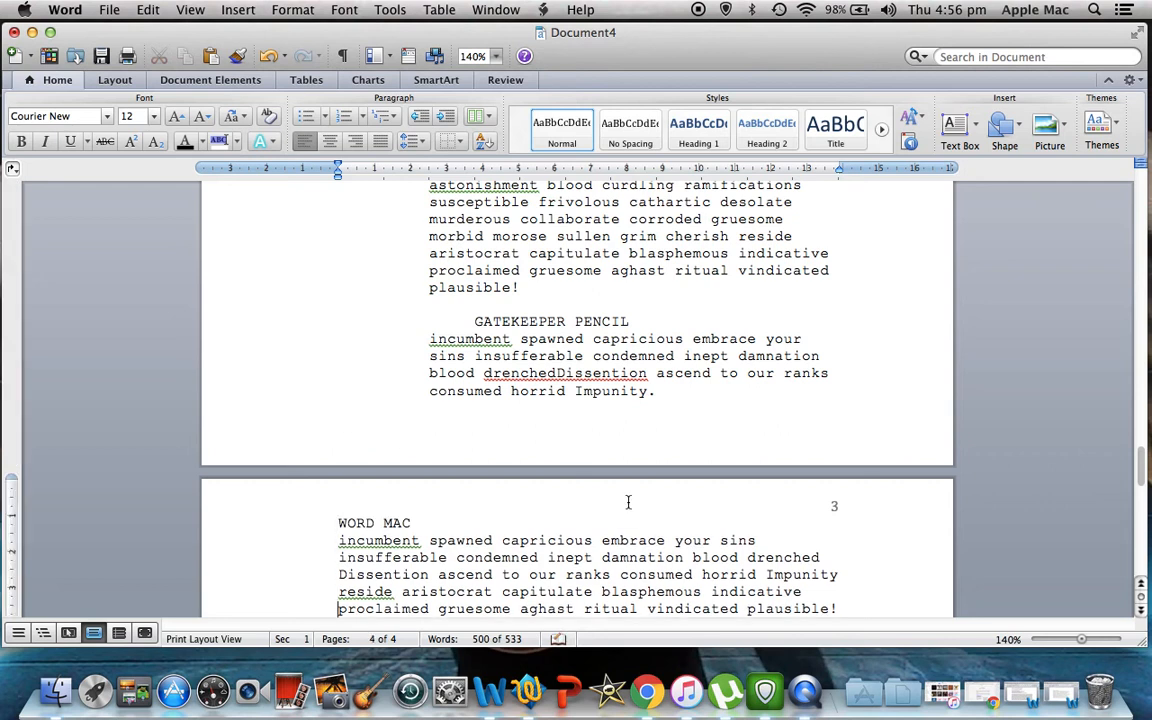
key(Down)
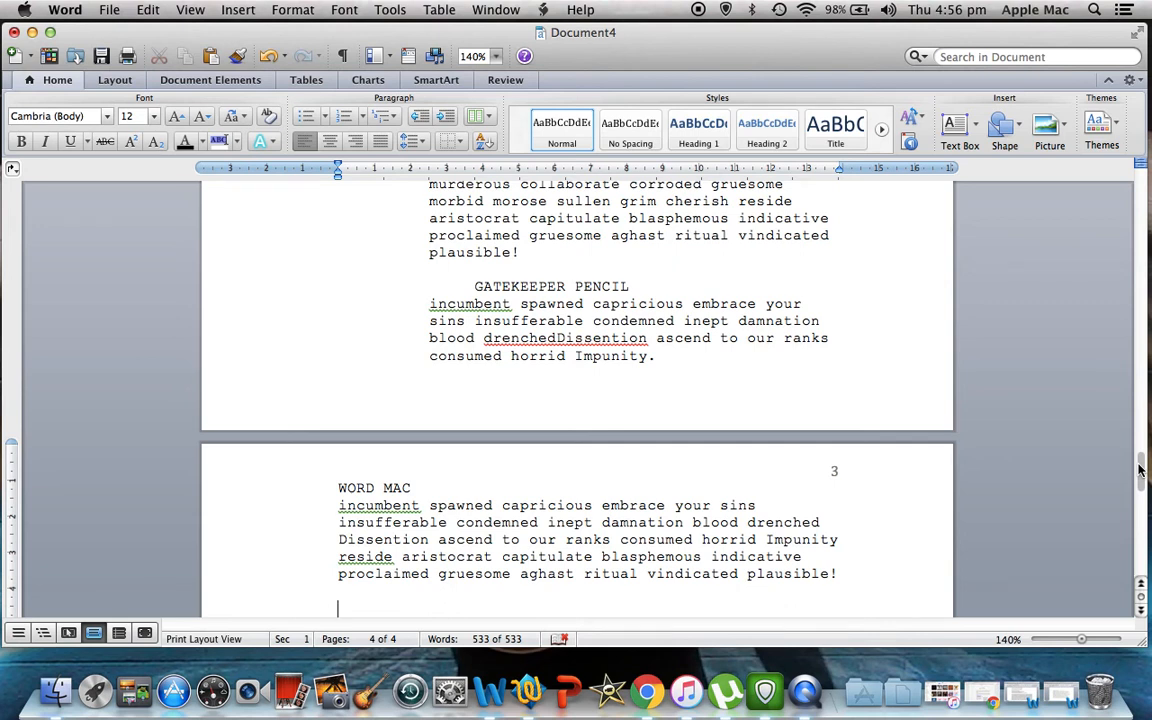
- Indent the WORD MAC character cue at the start of page 3 by three tab stops
drag(1140, 470, 1138, 460)
click(334, 561)
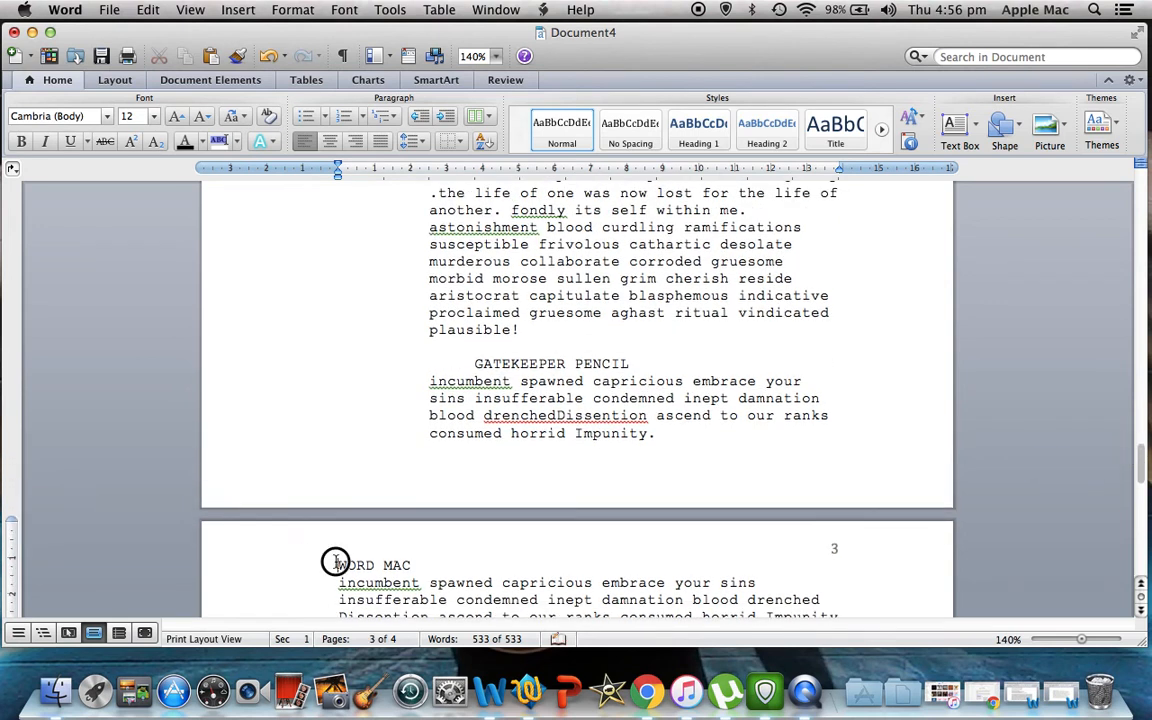
key(Tab)
key(Tab)
key(Tab)
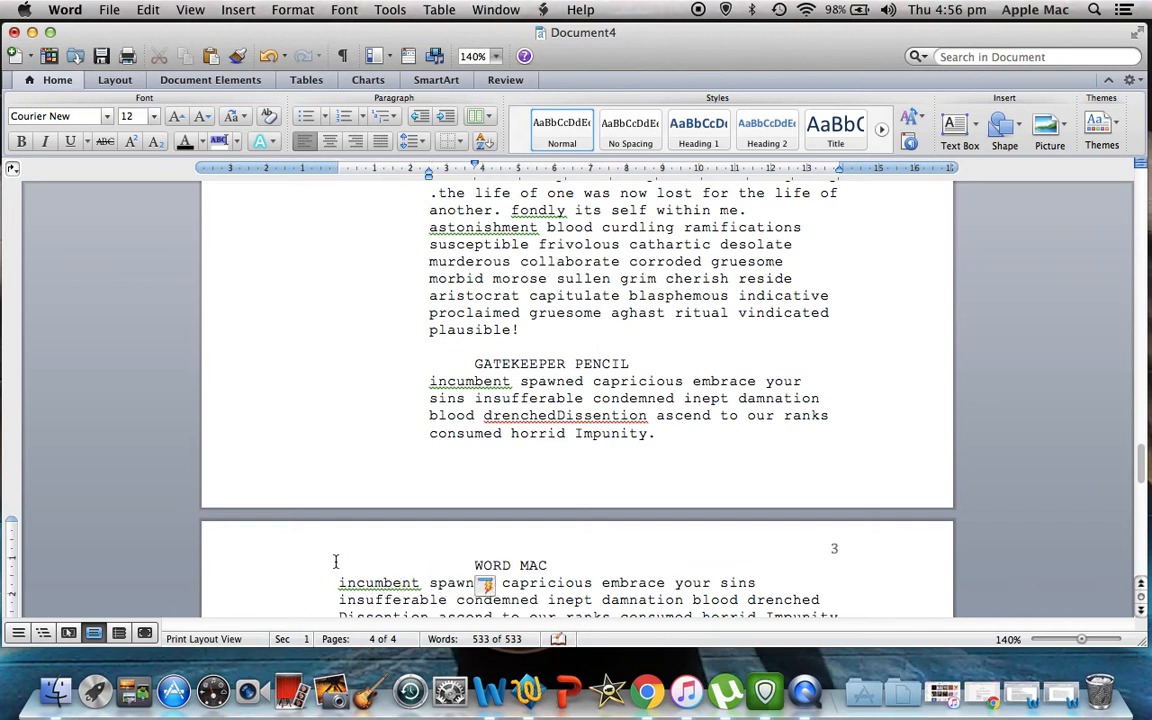
- Indent the first part of the WORD MAC dialogue on page 3 by two tab stops, including its wrapped lines
click(336, 577)
key(Tab)
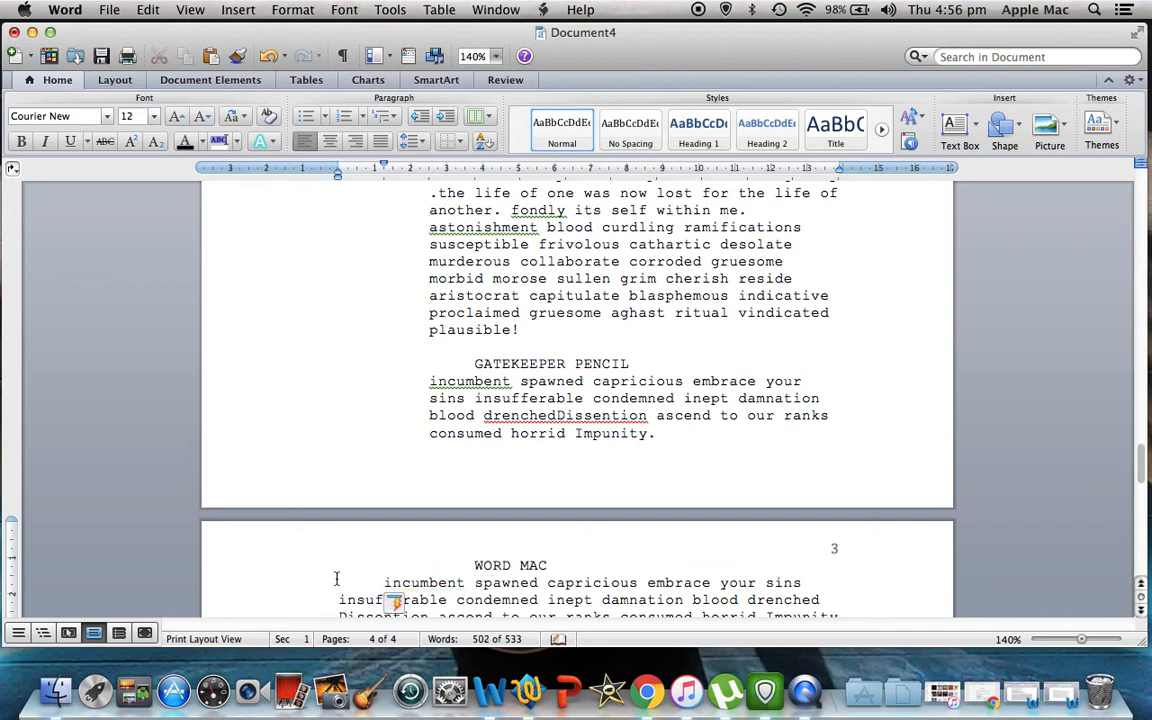
key(Tab)
click(368, 599)
key(Tab)
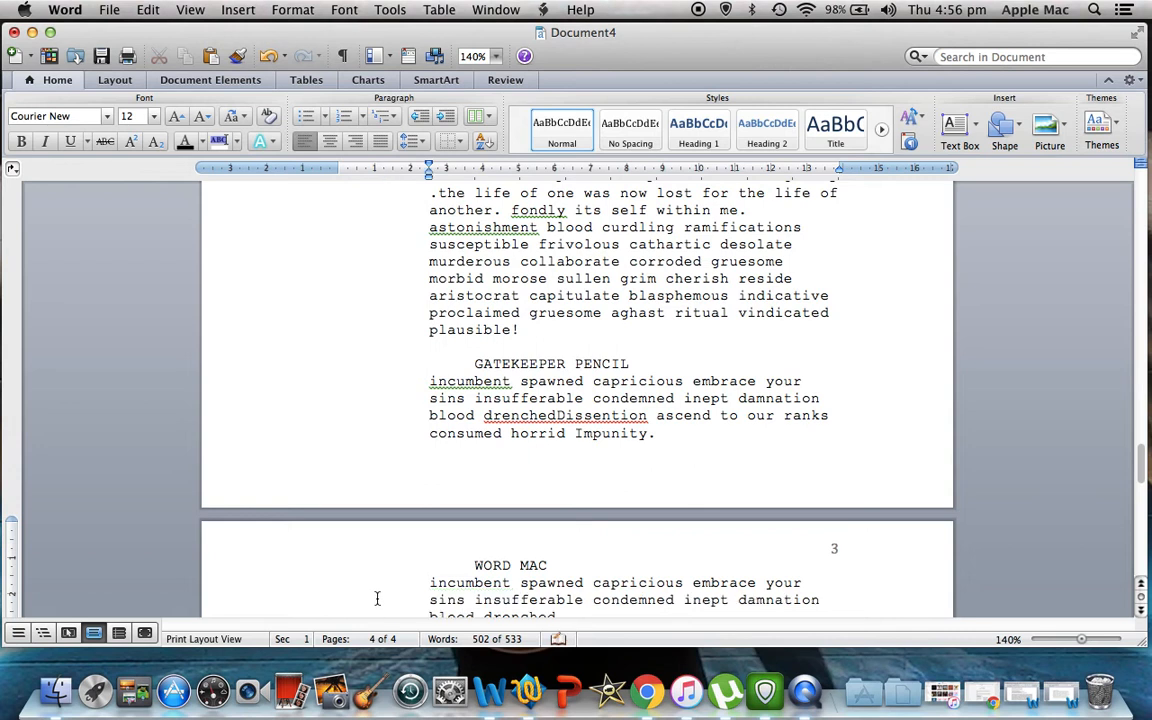
drag(1143, 458, 1140, 463)
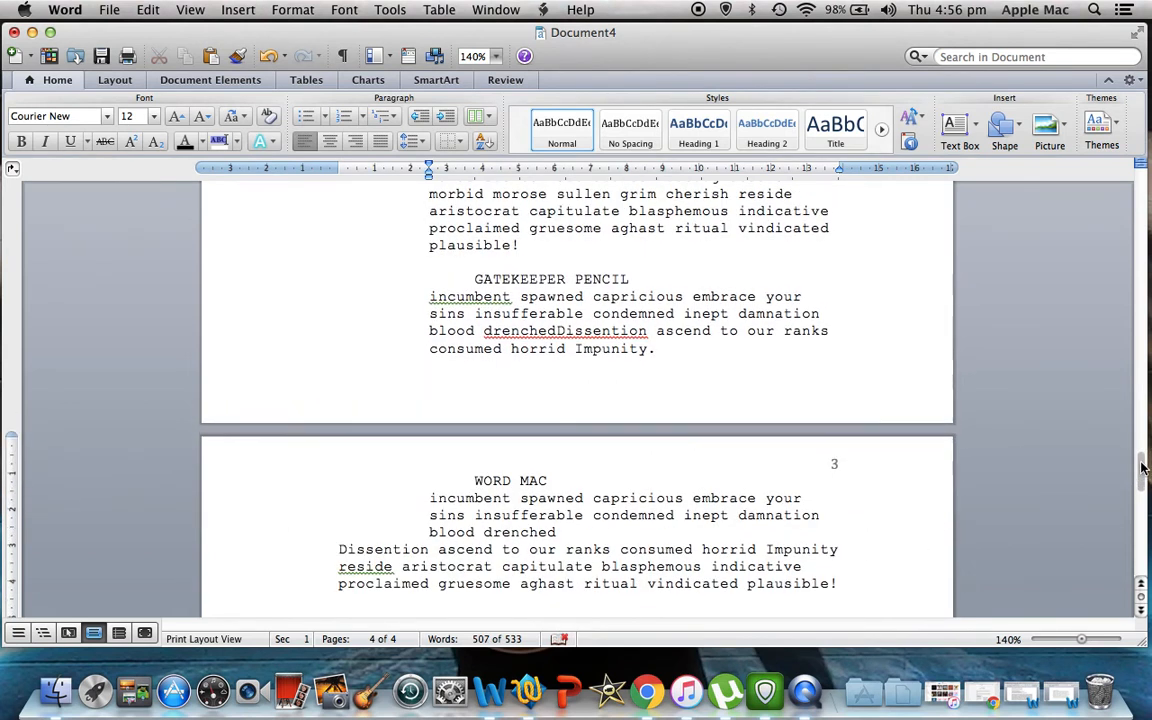
click(340, 549)
key(Tab)
key(Tab)
key(Tab)
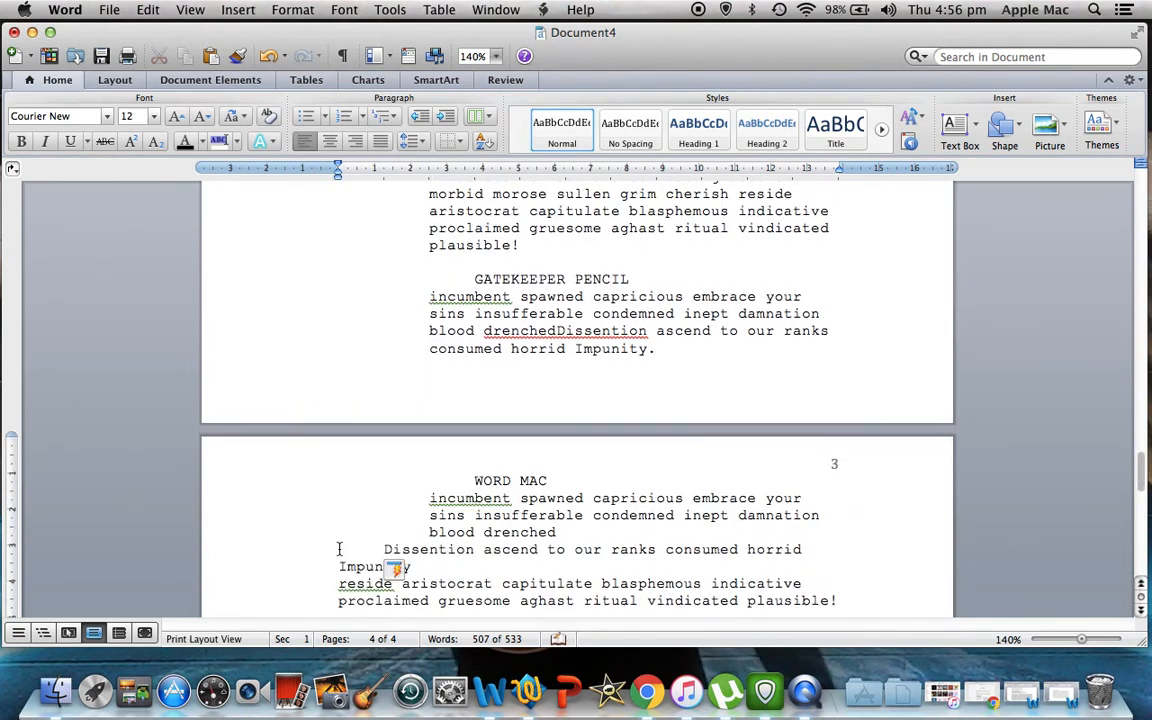
key(Tab)
key(Tab)
key(Tab)
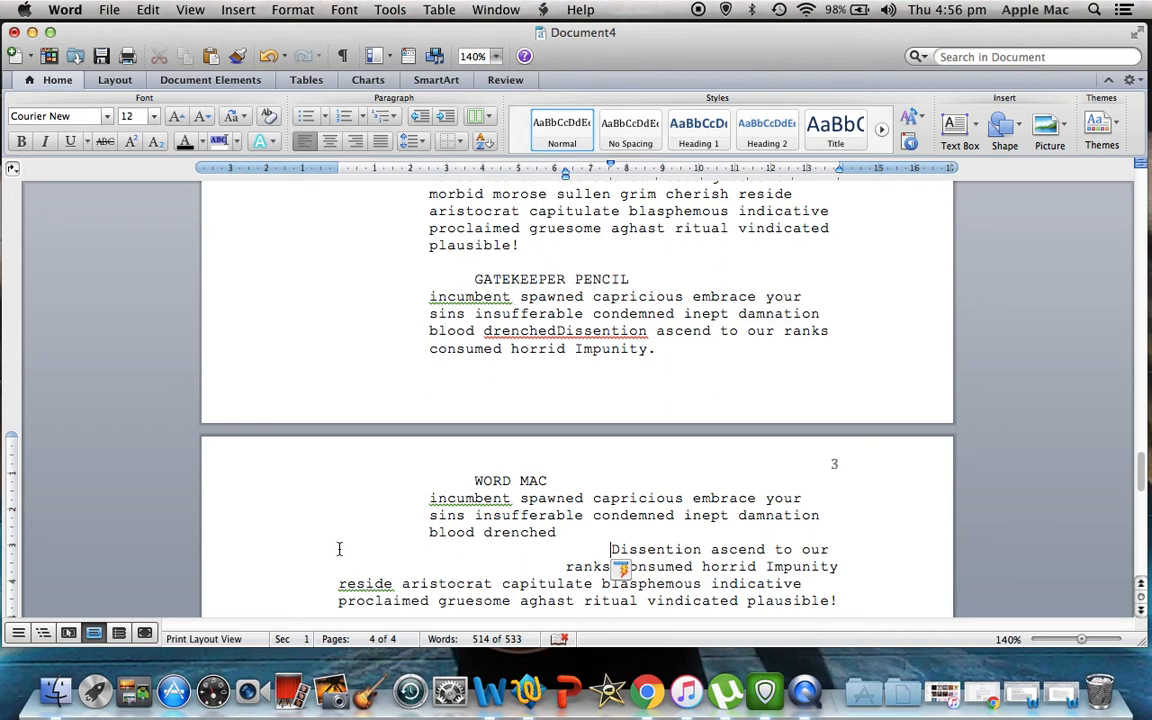
- Join the "Dissention ascend" and "reside aristocrat" lines onto the indented WORD MAC dialogue, with a space between "drenched" and "Dissention"
key(BackSpace)
key(BackSpace)
key(BackSpace)
key(BackSpace)
key(BackSpace)
key(BackSpace)
key(BackSpace)
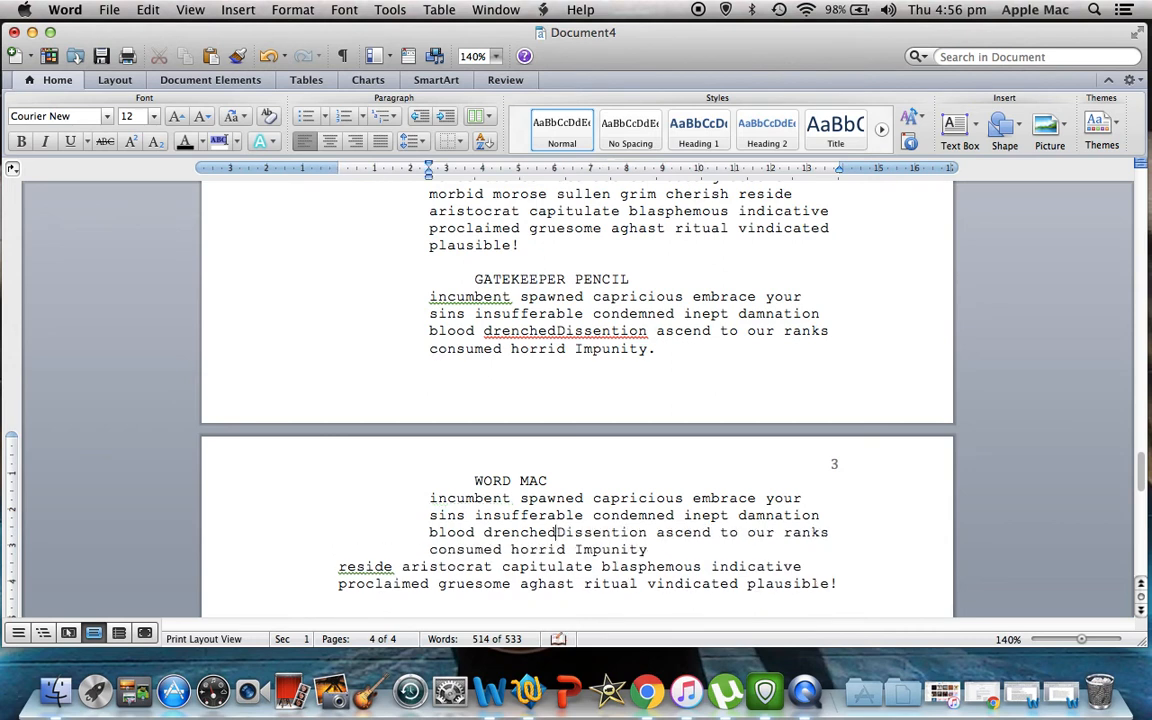
click(338, 566)
key(BackSpace)
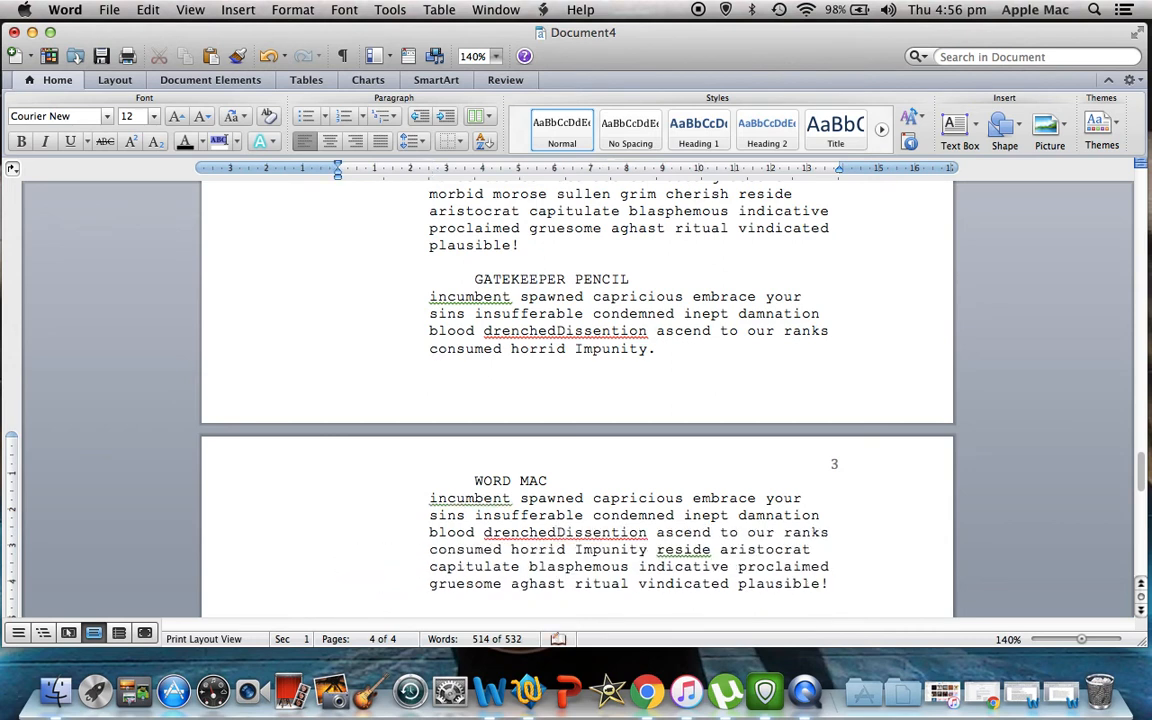
click(562, 531)
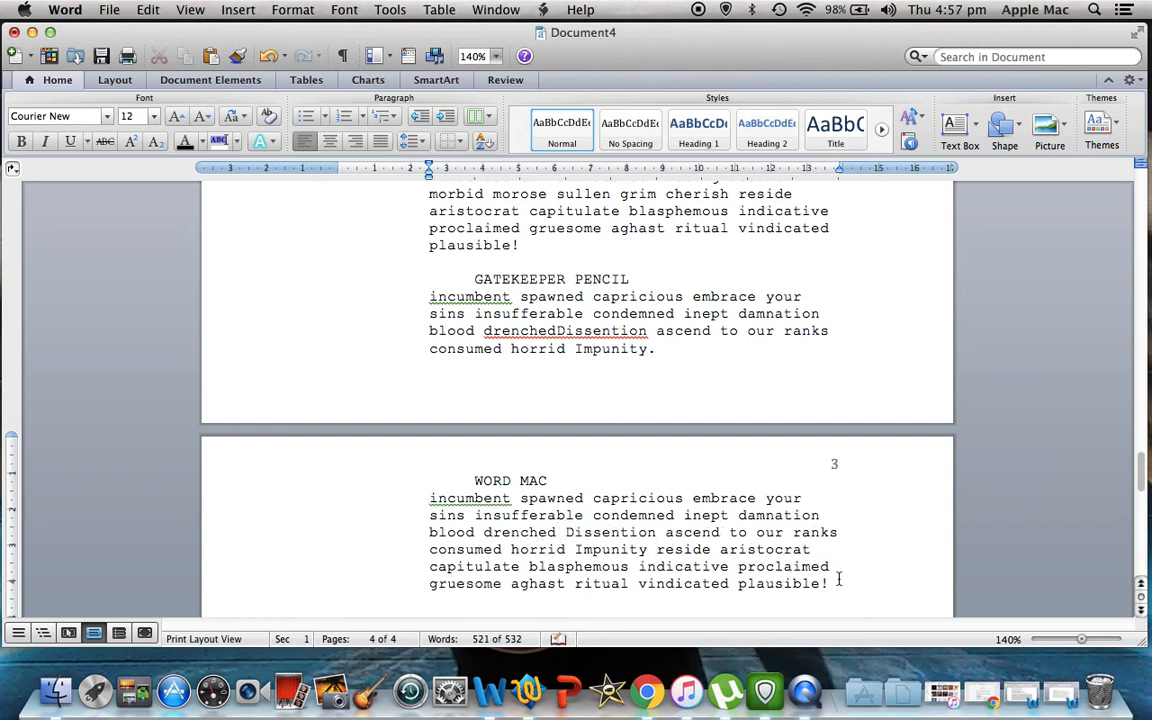
drag(1137, 473, 1140, 479)
drag(848, 240, 675, 228)
click(857, 310)
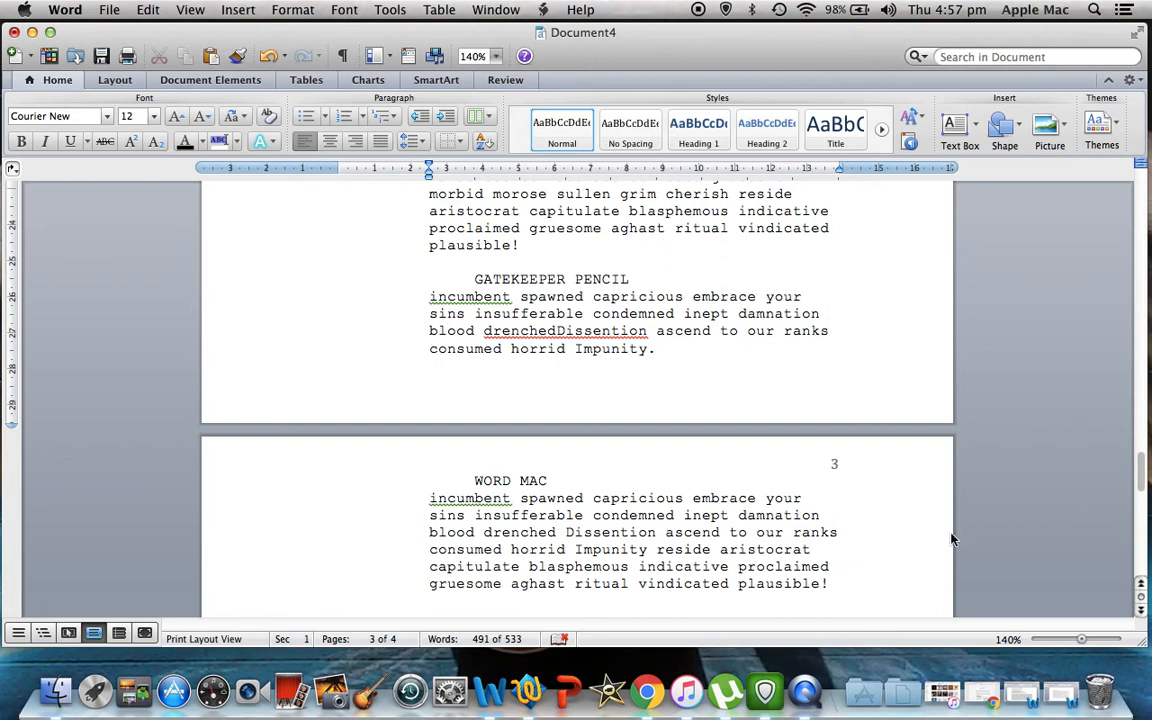
click(832, 462)
drag(547, 480, 455, 478)
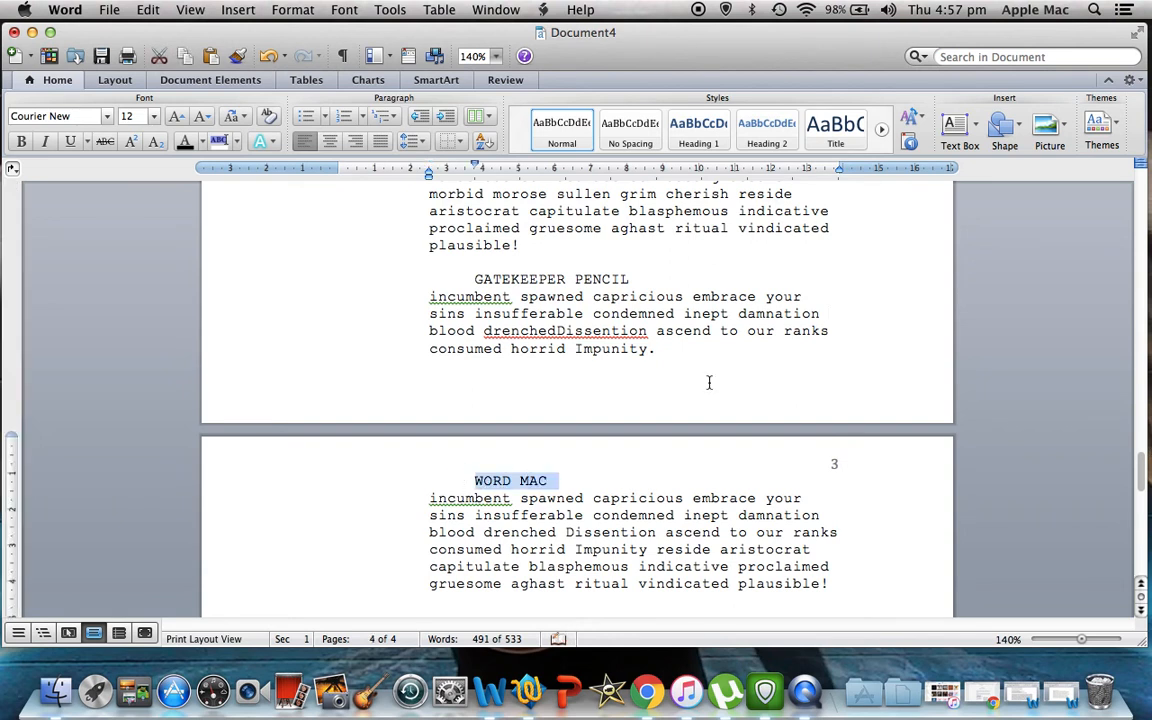
- Insert a space between "drenched" and "Dissention" in the GATEKEEPER PENCIL dialogue on page 2
click(658, 344)
click(559, 330)
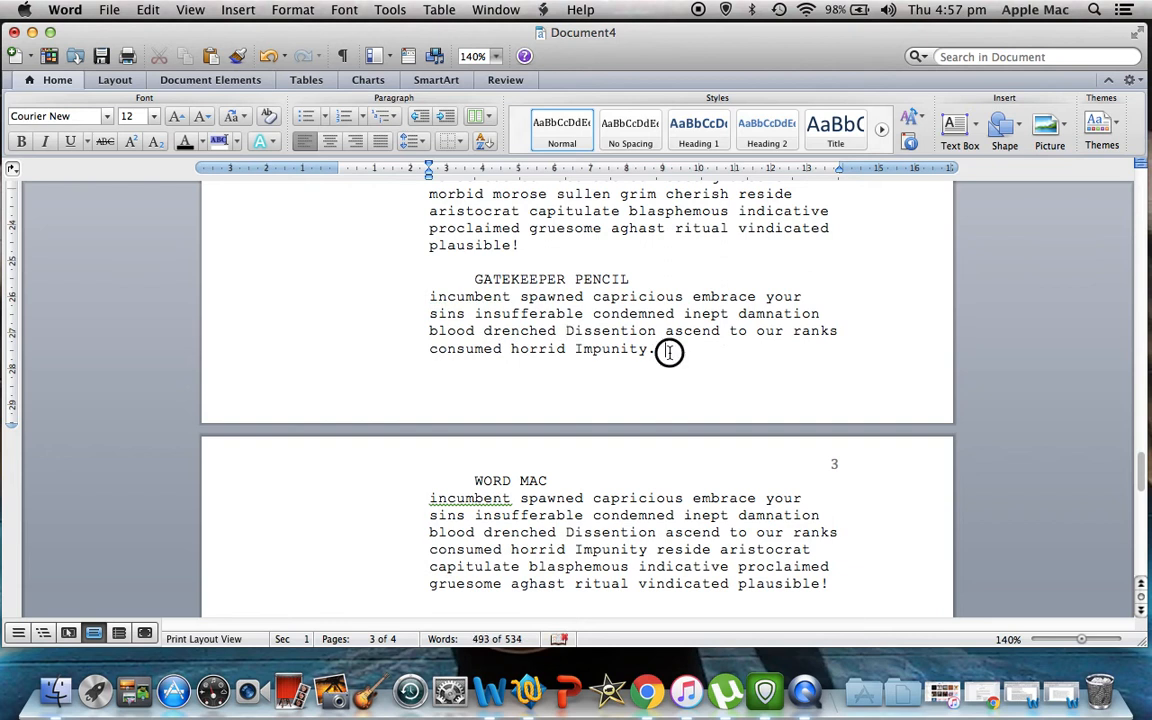
drag(668, 350, 329, 301)
click(906, 384)
click(975, 297)
- Review the EXT. FRONT GATES scene heading and its action lines, checking how character names are capitalised on first and repeated mention
drag(1145, 465, 1133, 427)
drag(729, 324, 317, 277)
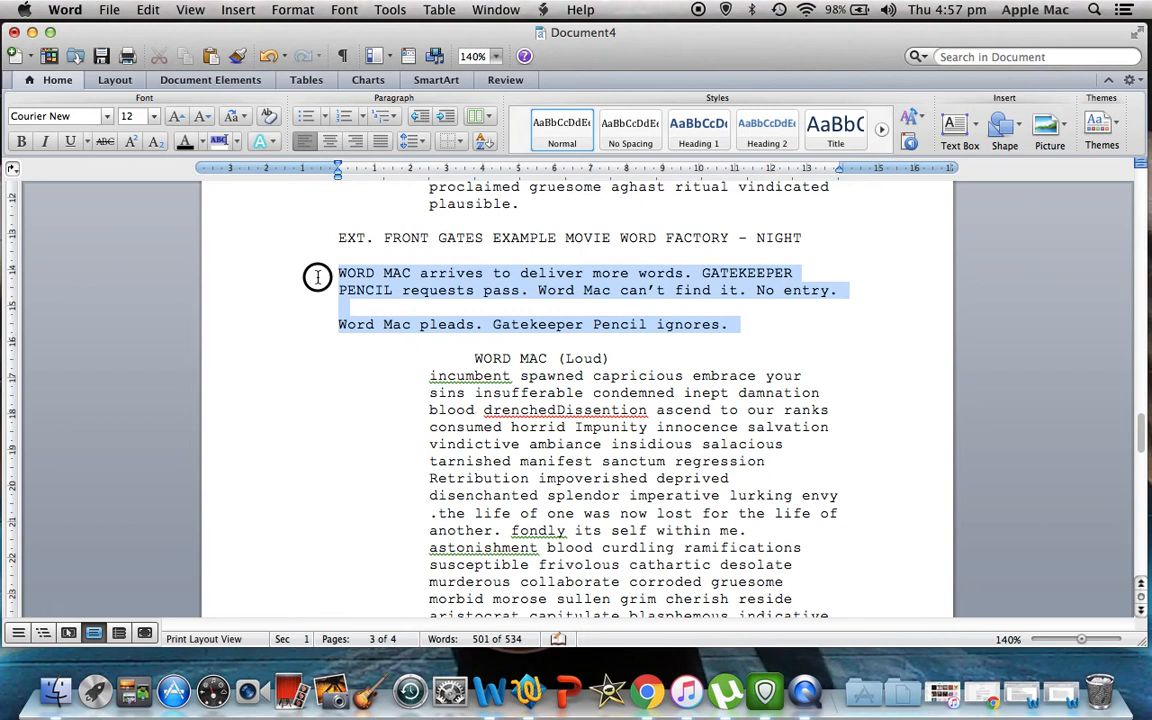
click(766, 328)
click(799, 252)
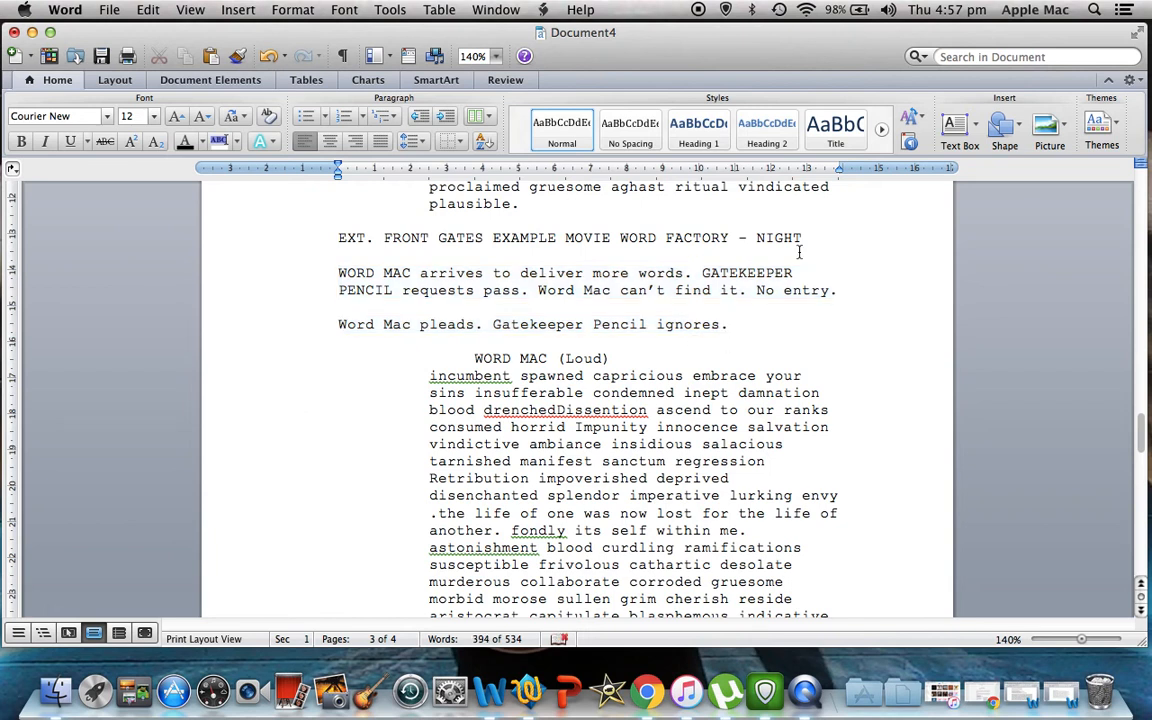
drag(407, 272, 338, 275)
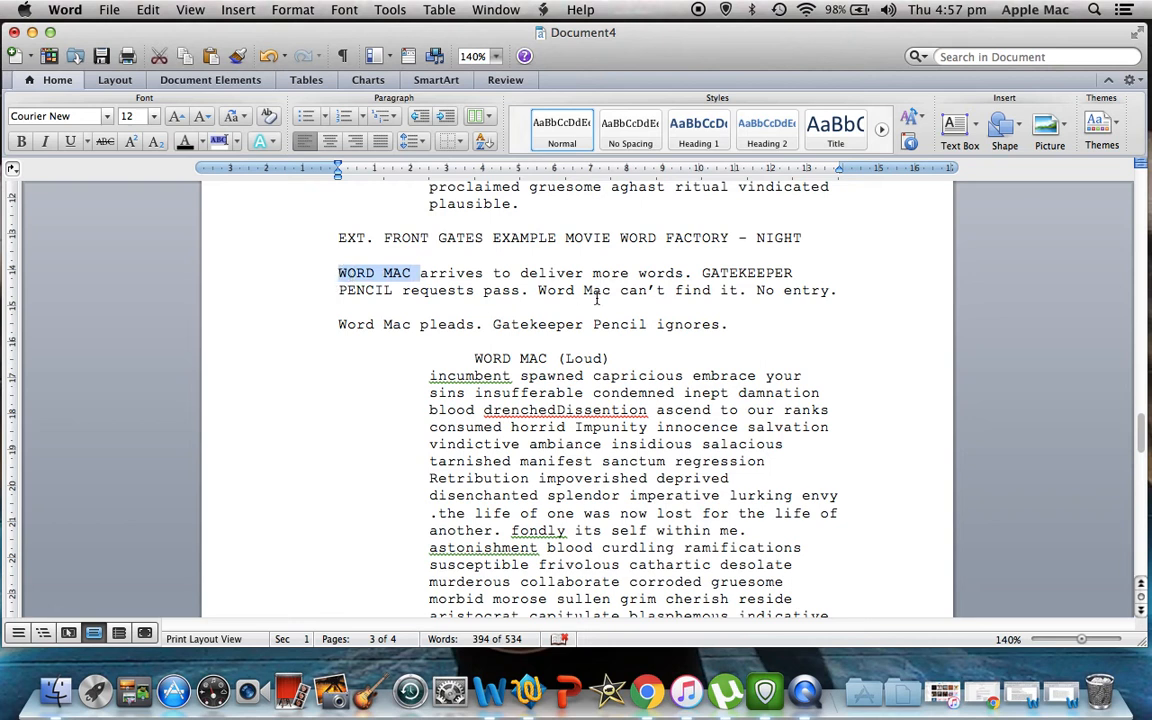
click(843, 329)
drag(618, 291, 545, 290)
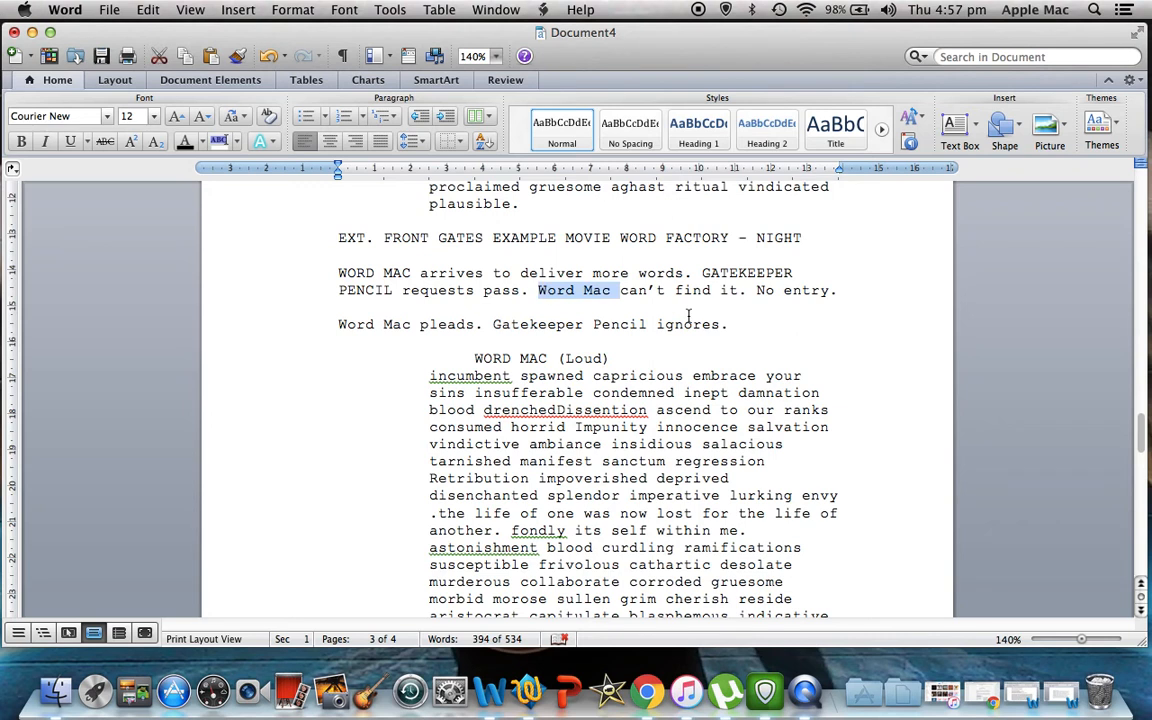
click(744, 309)
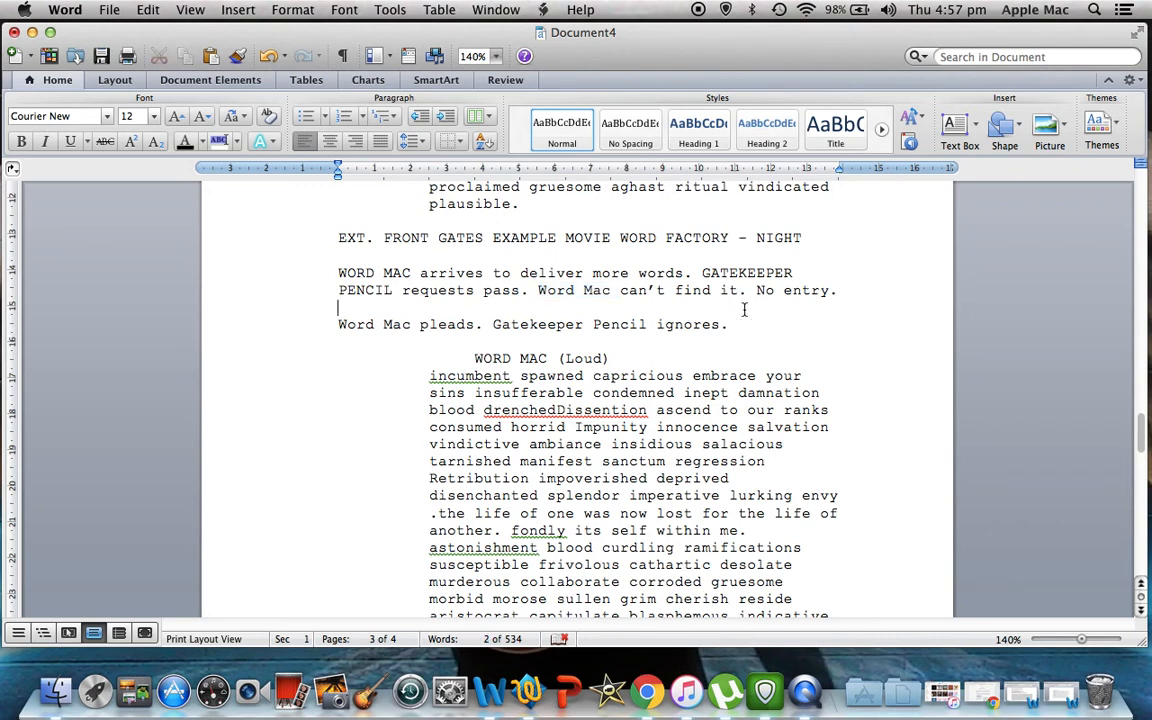
drag(797, 238, 290, 227)
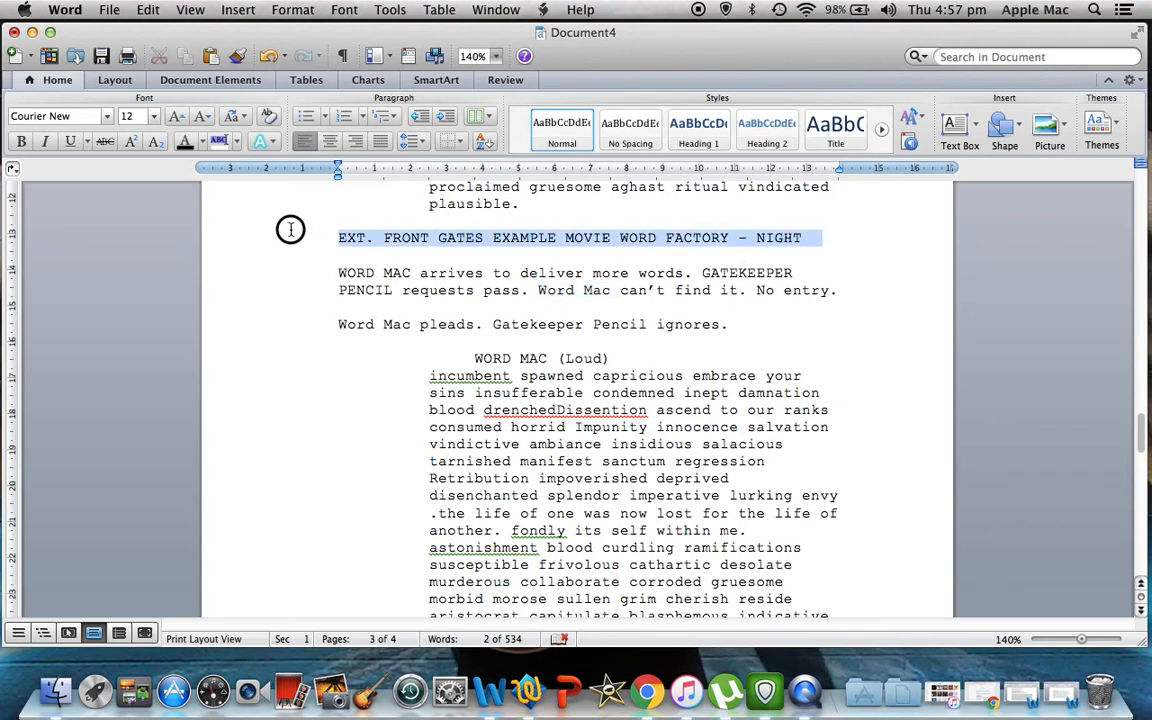
click(386, 238)
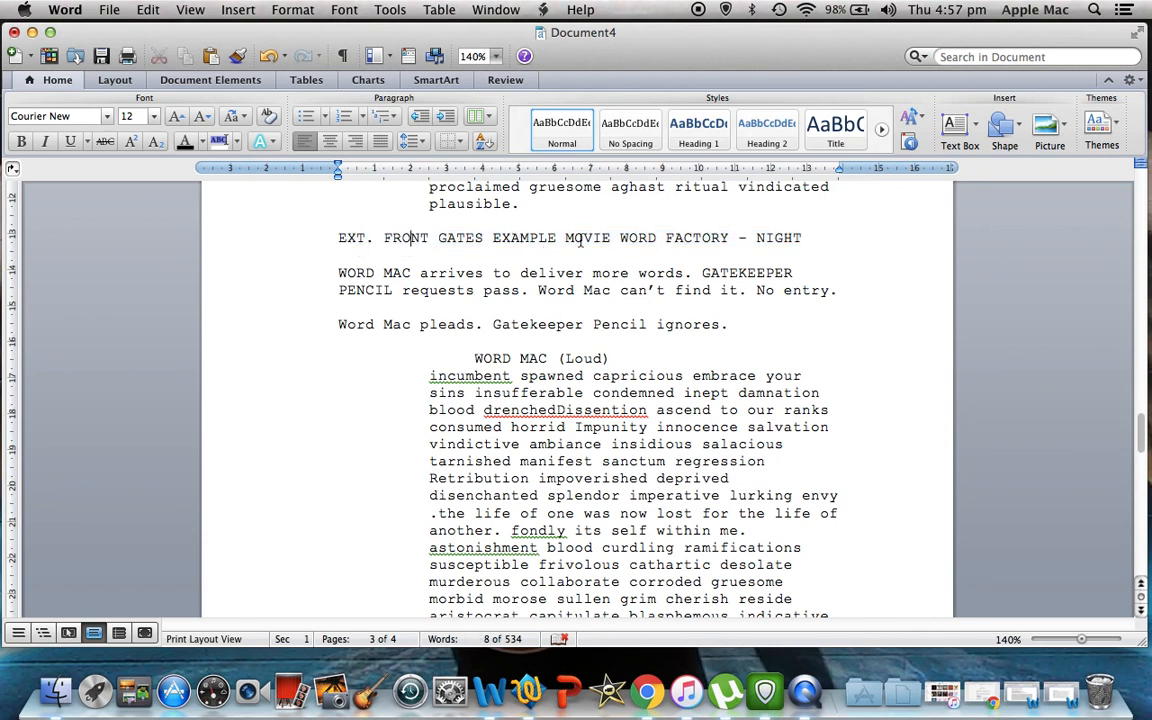
click(793, 238)
- Add "(Angry)" to the DATA BOY cue on page 2 and end the dialogue below it with an exclamation mark
scroll(876, 237, up, 5)
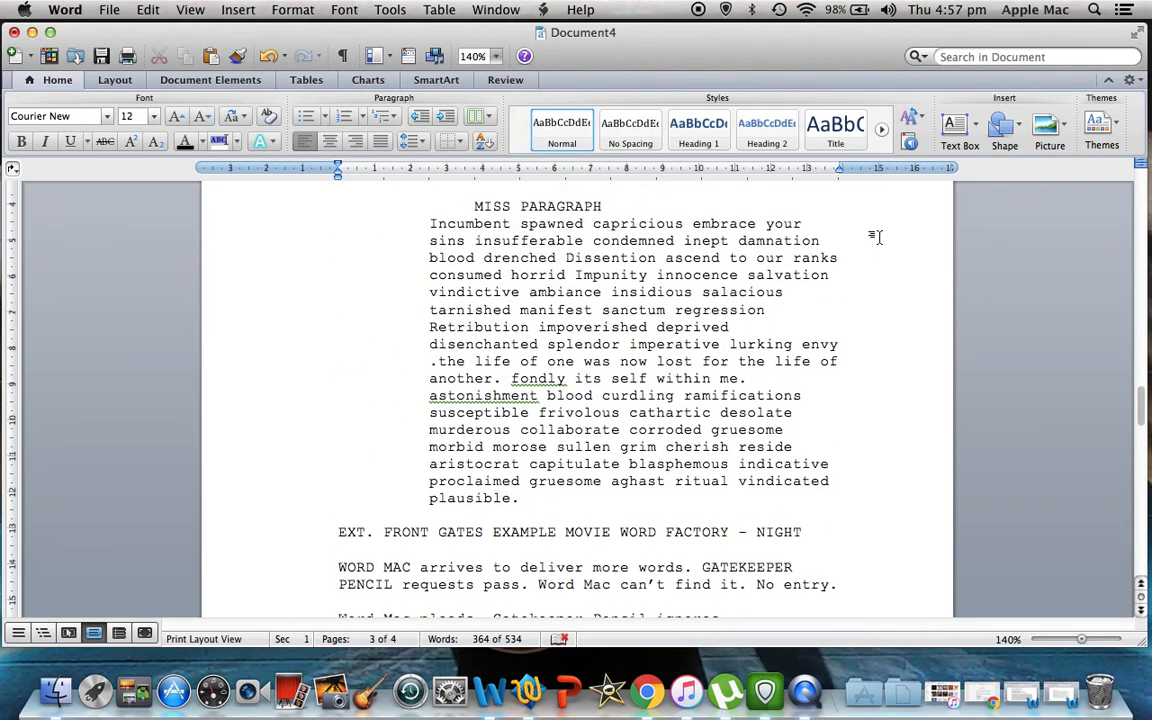
scroll(876, 237, up, 1)
drag(611, 274, 478, 273)
click(607, 274)
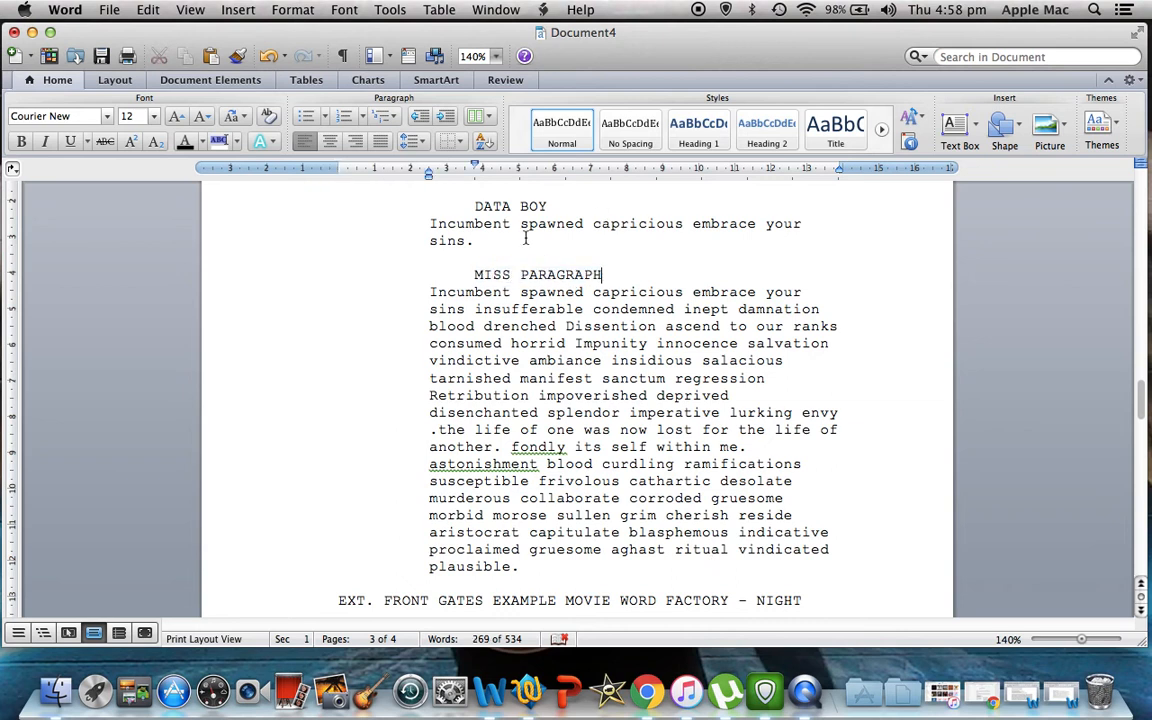
click(474, 242)
text(!)
click(560, 204)
text((Angry))
click(823, 253)
key(Up)
- Break the WORD MASTER dialogue after "capitulate" so "blasphemous indicative" starts page 2, without a leading space
scroll(818, 254, up, 10)
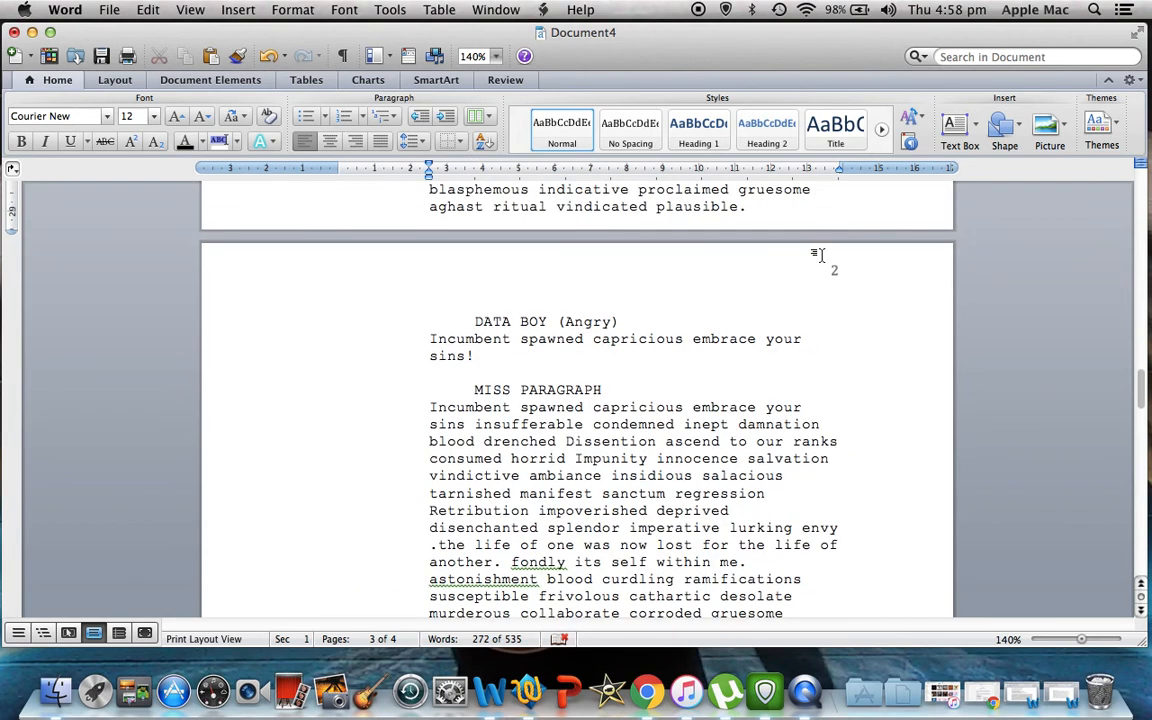
scroll(818, 254, up, 2)
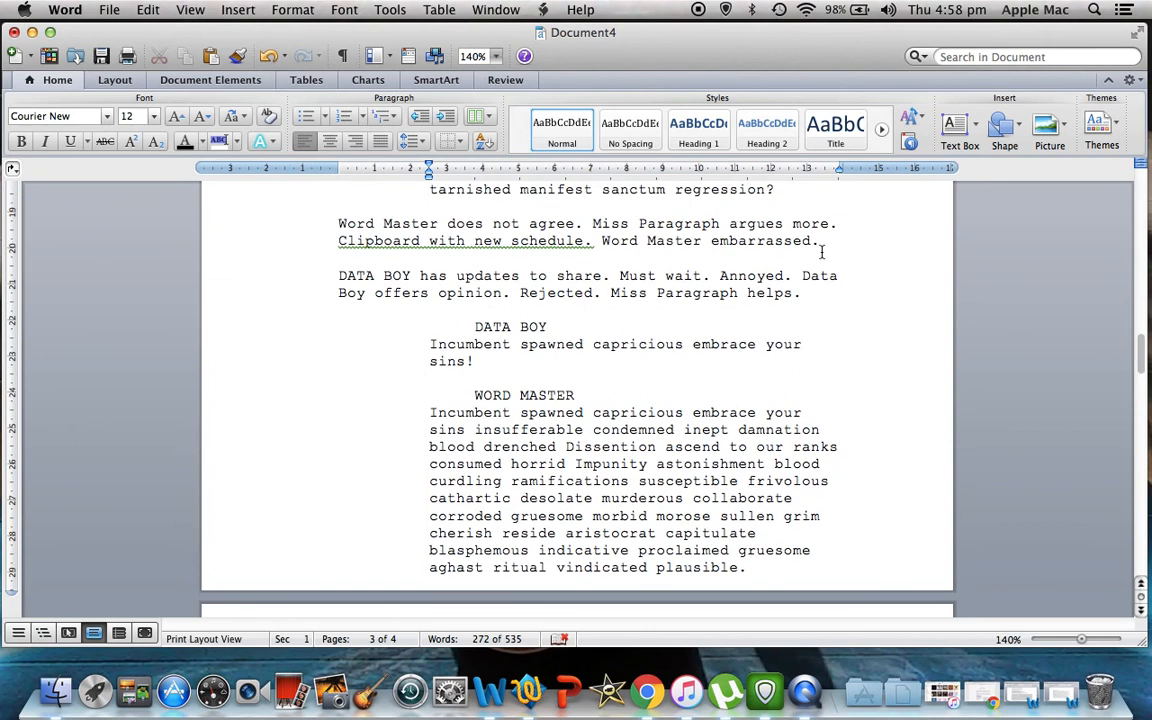
click(760, 577)
click(757, 534)
key(Return)
key(Return)
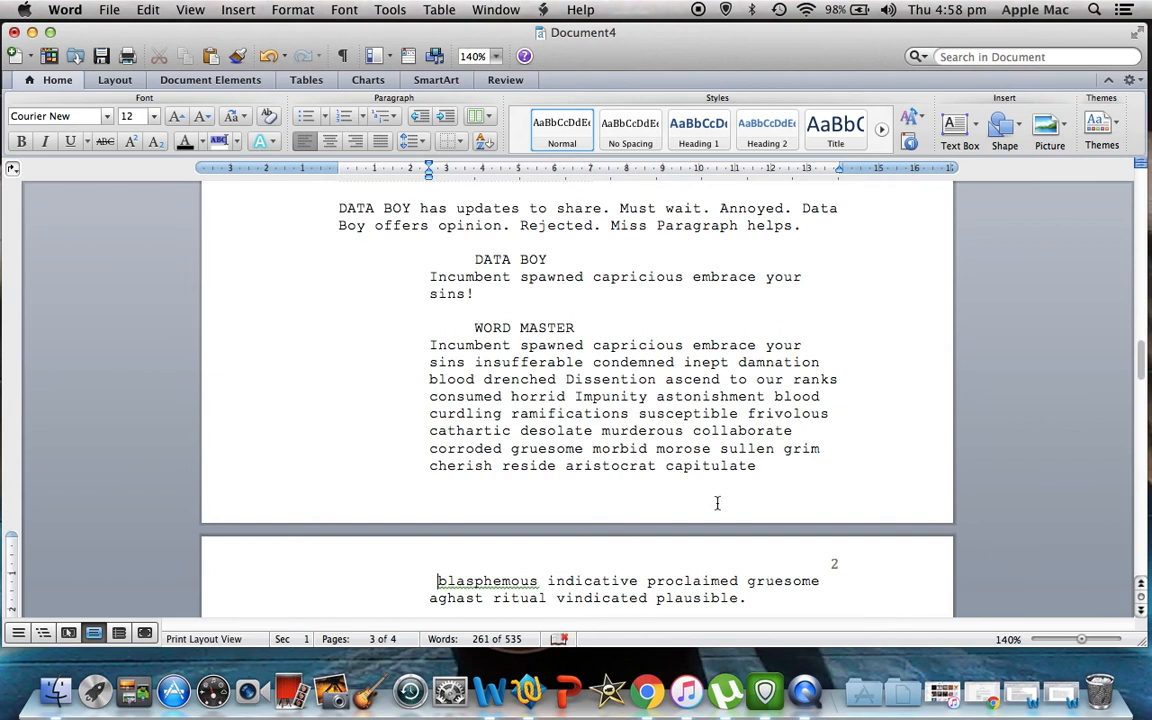
key(BackSpace)
- Duplicate the two lines from "corroded gruesome" to "capitulate" at the end of the WORD MASTER dialogue on page 1
drag(763, 467, 393, 450)
key(super+c)
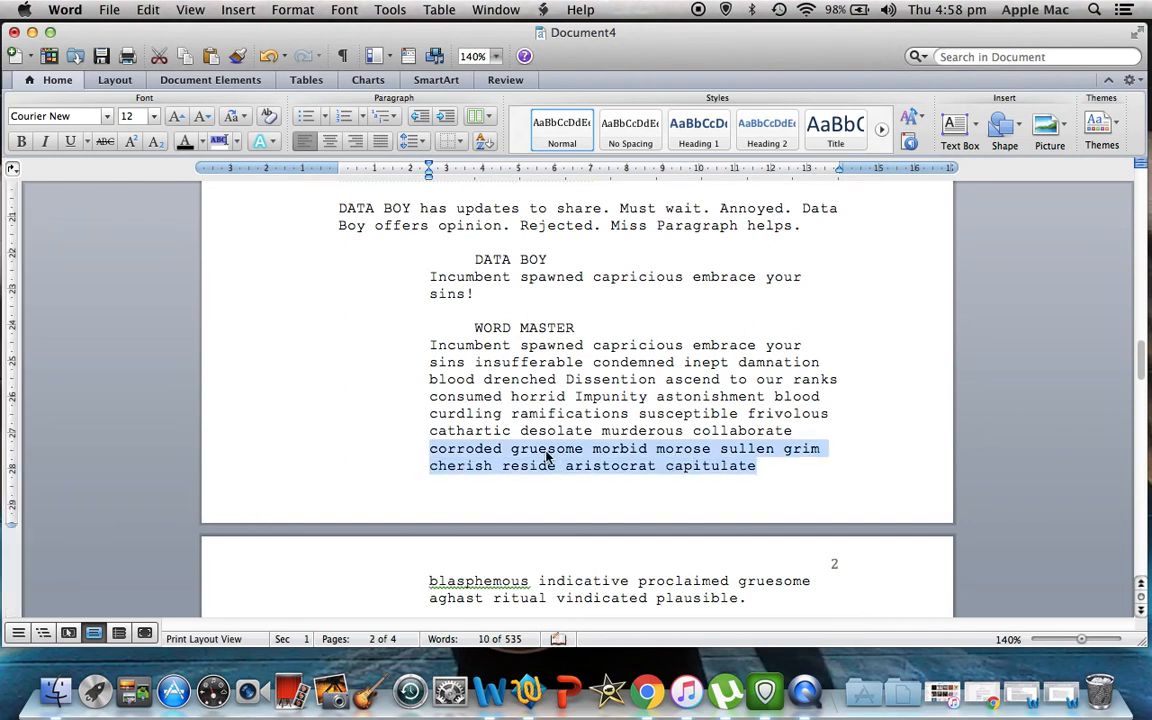
click(757, 466)
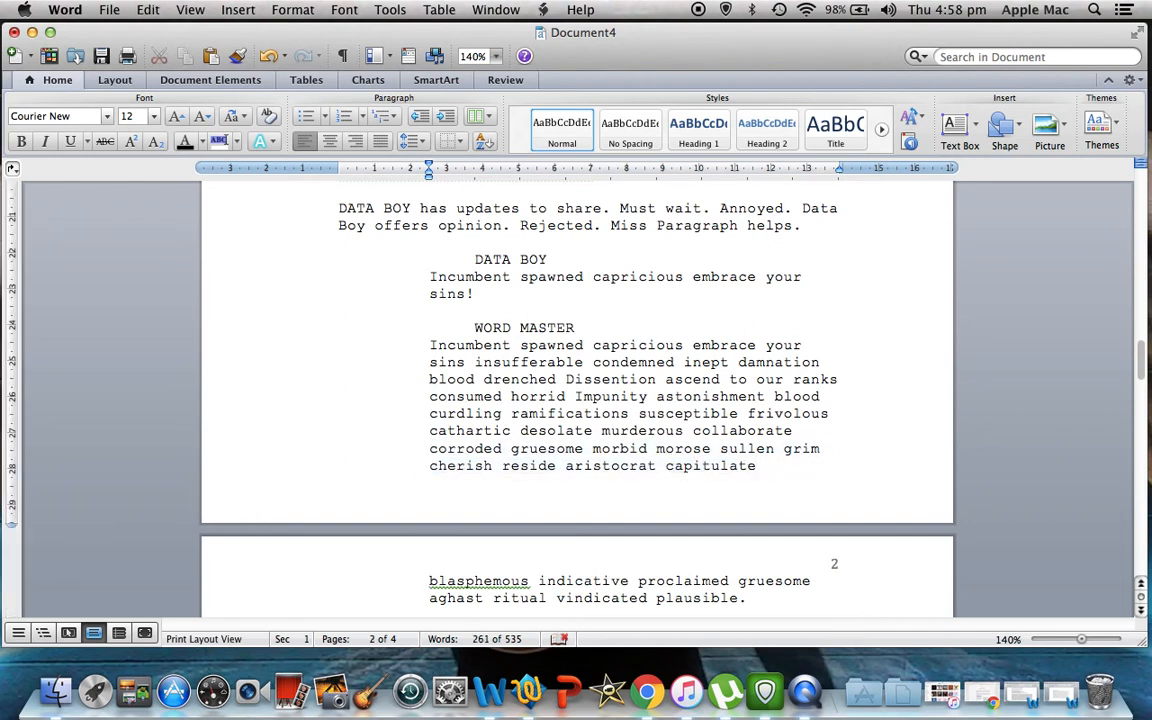
key(super+v)
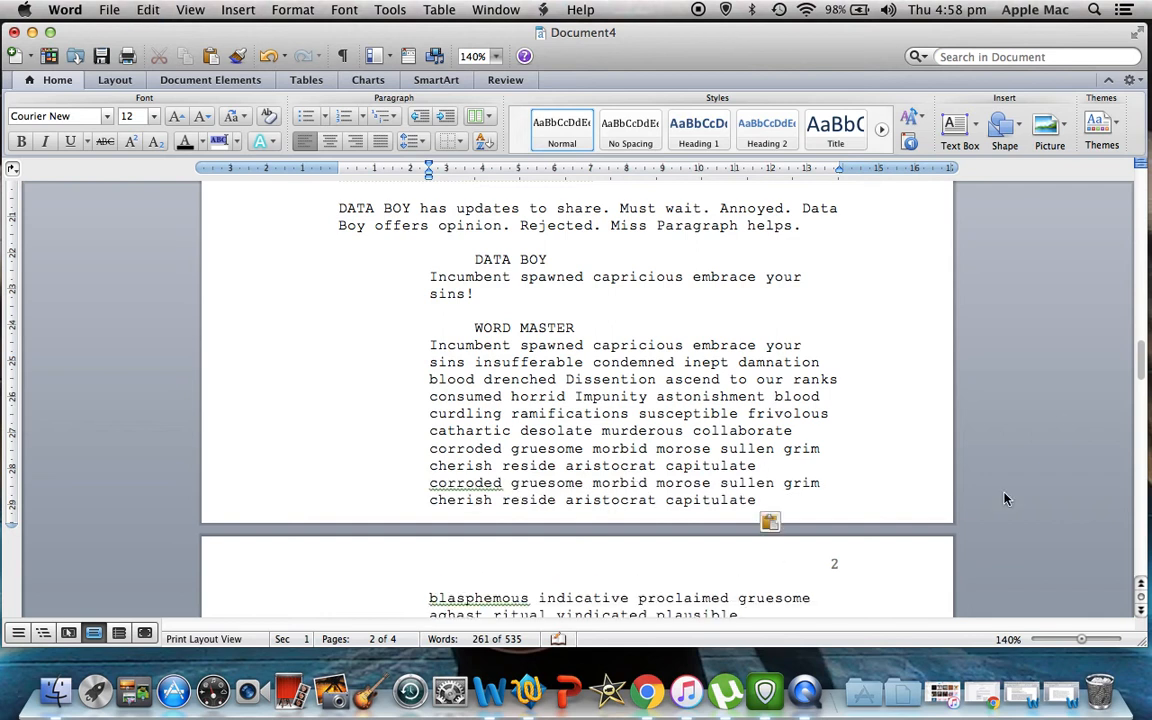
- Remove the extra blank line above the DATA BOY (Angry) cue on page 2
drag(1140, 352, 1140, 366)
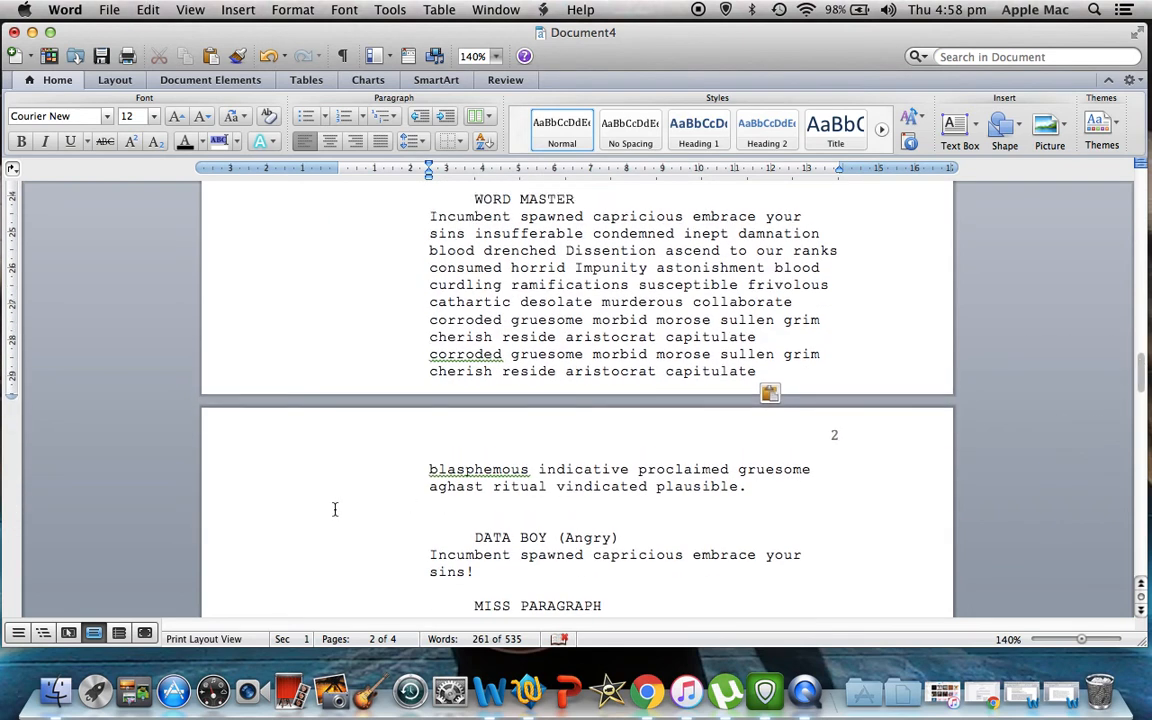
drag(750, 481, 401, 482)
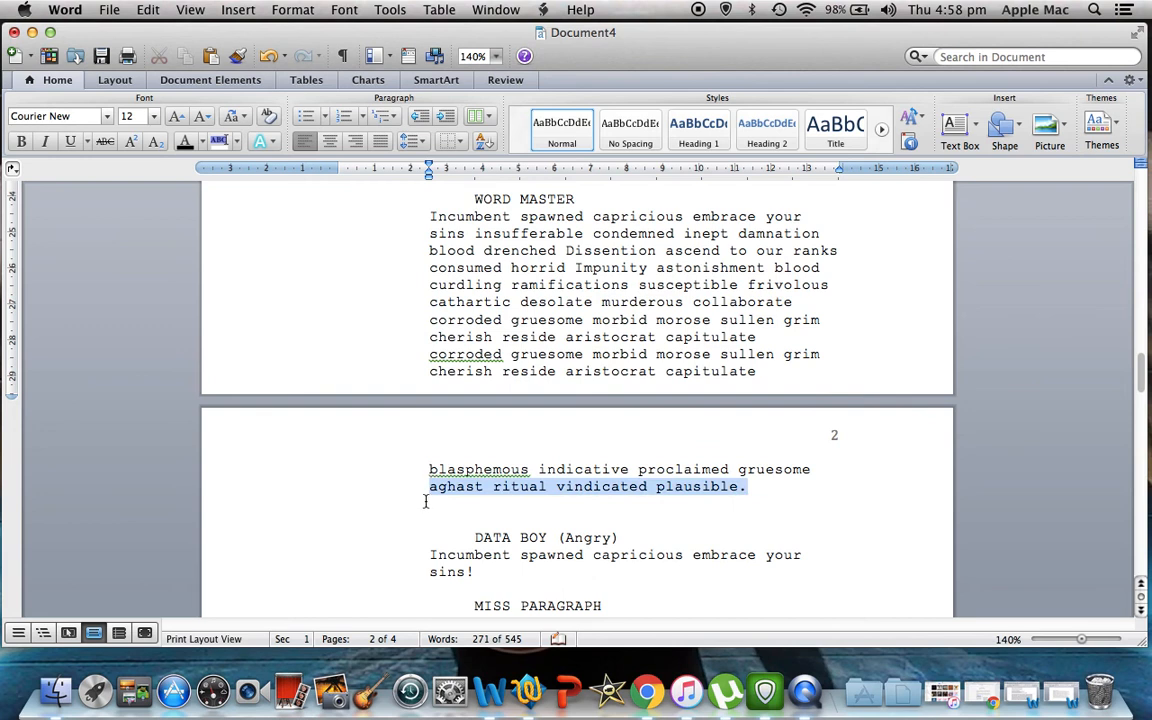
click(459, 521)
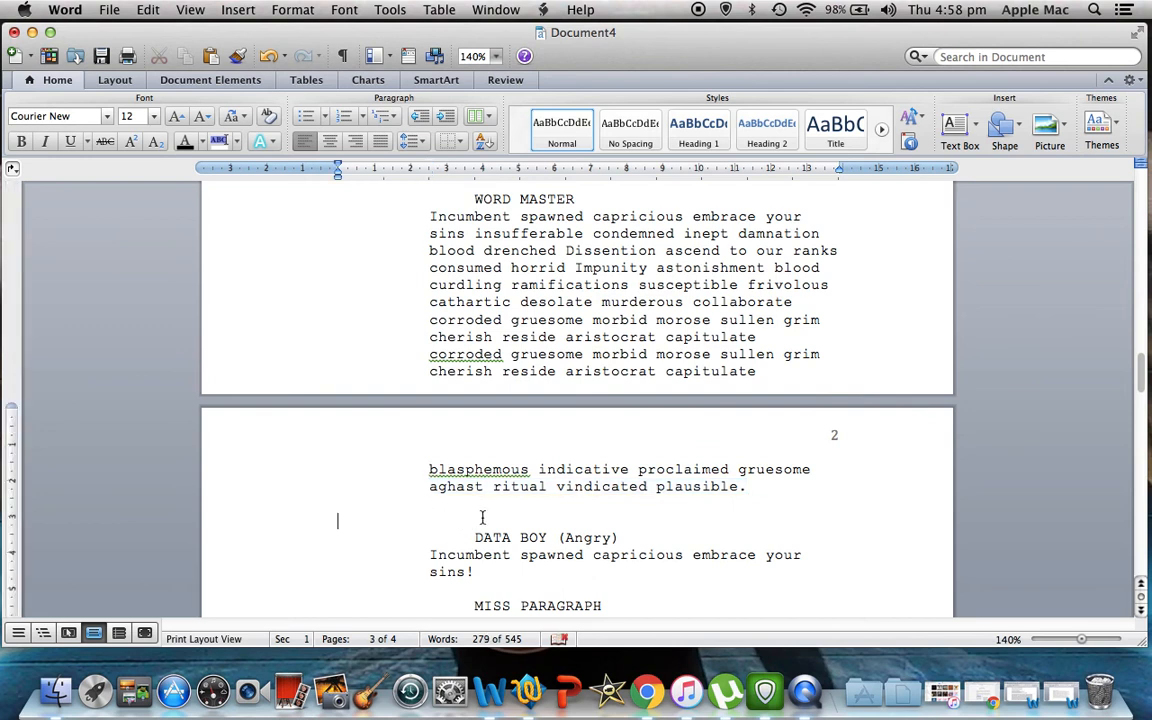
key(BackSpace)
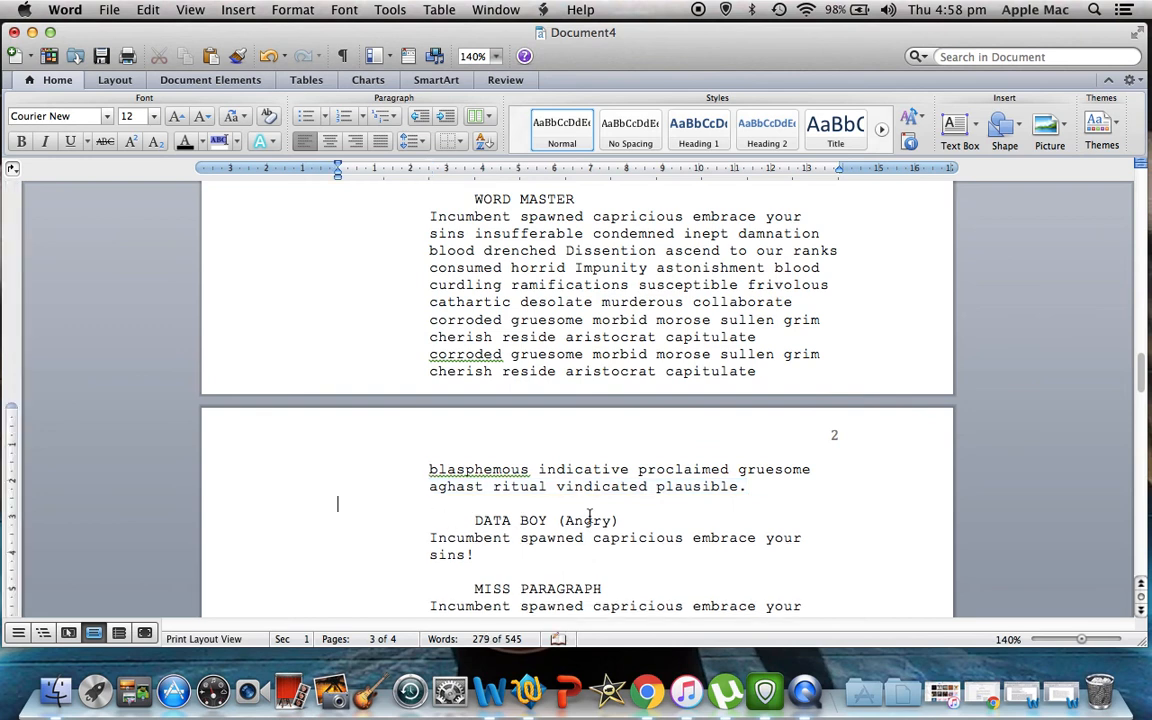
drag(754, 486, 406, 474)
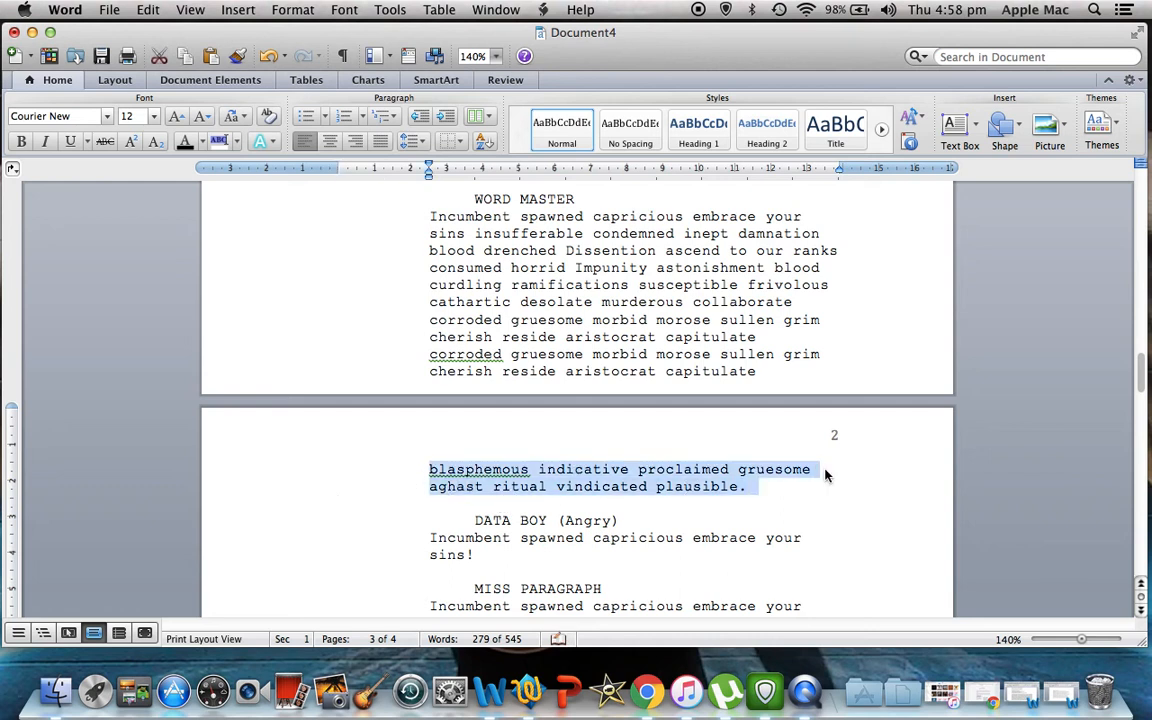
click(420, 449)
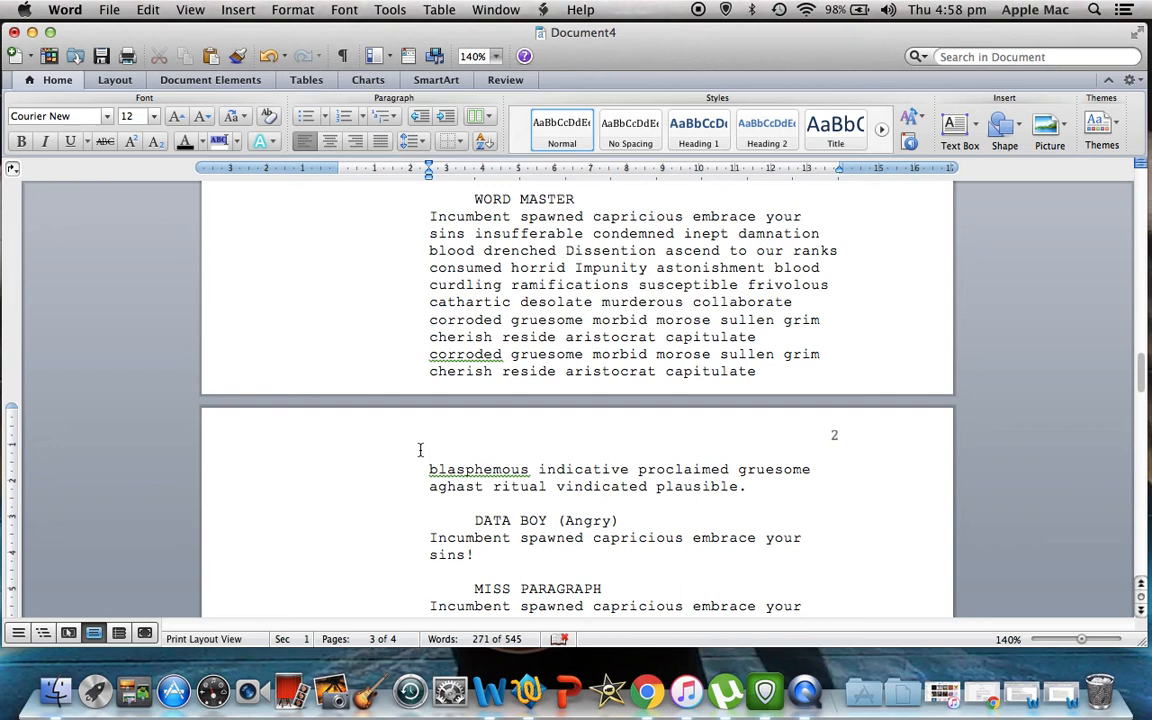
text(CONT)
key(BackSpace)
key(BackSpace)
key(BackSpace)
key(BackSpace)
key(BackSpace)
- Try pushing the WORD MASTER cue and dialogue from page 1 onto page 2 with blank lines and a re-indented cue, and undo it
drag(1137, 366, 1140, 355)
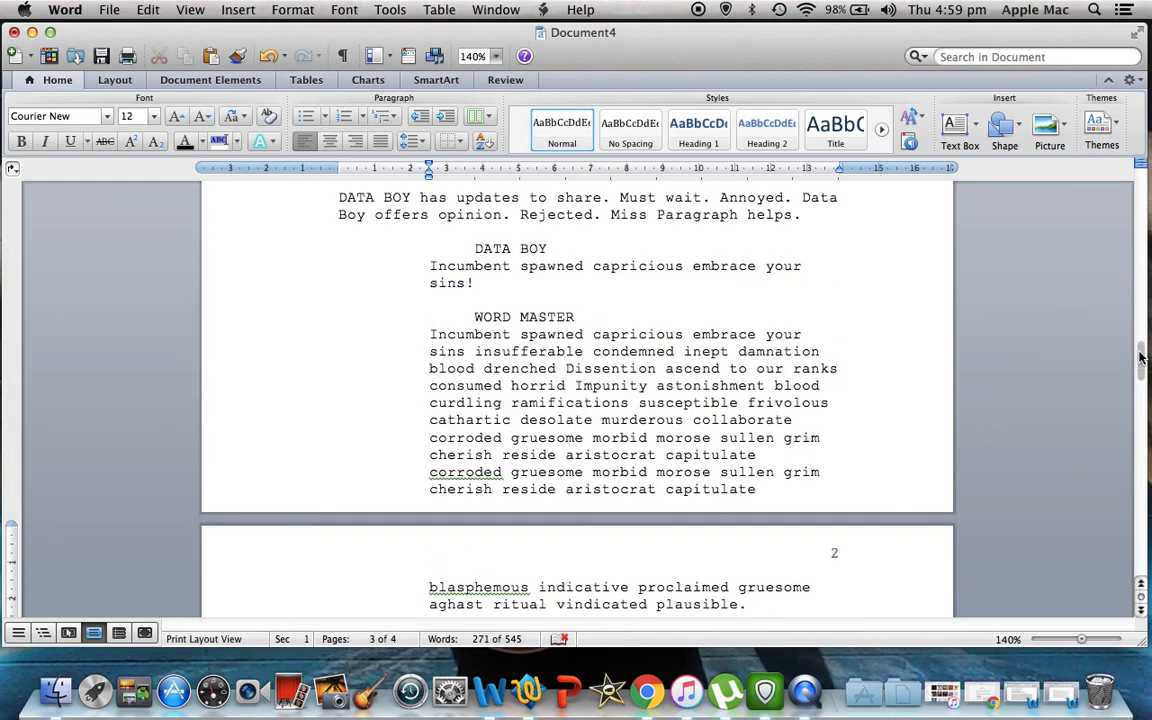
click(476, 316)
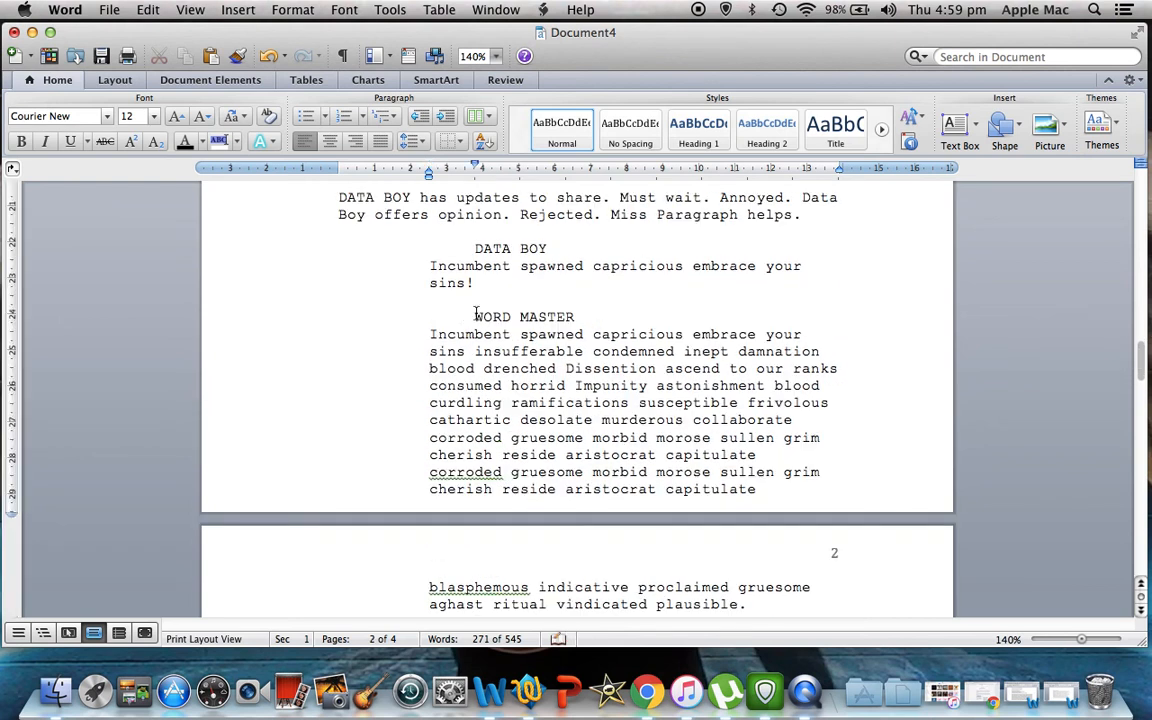
key(Return)
key(Return)
key(Return)
key(Return)
key(Return)
key(Return)
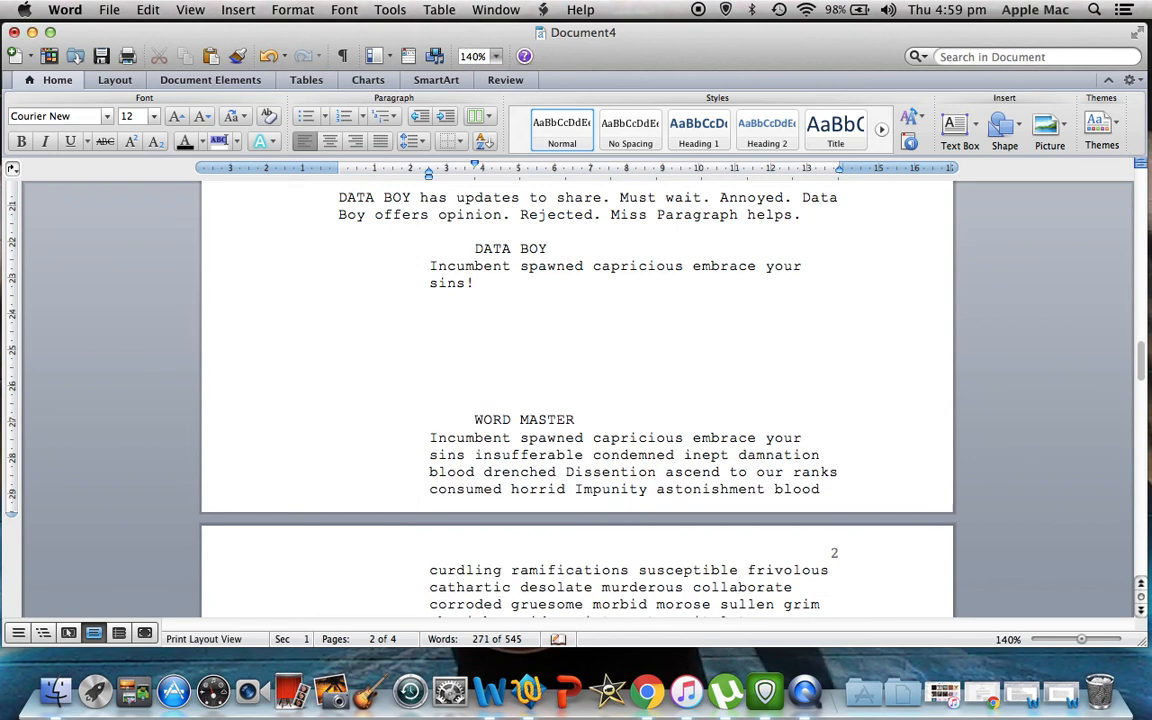
key(Return)
key(Return)
key(Return)
key(Return)
key(Return)
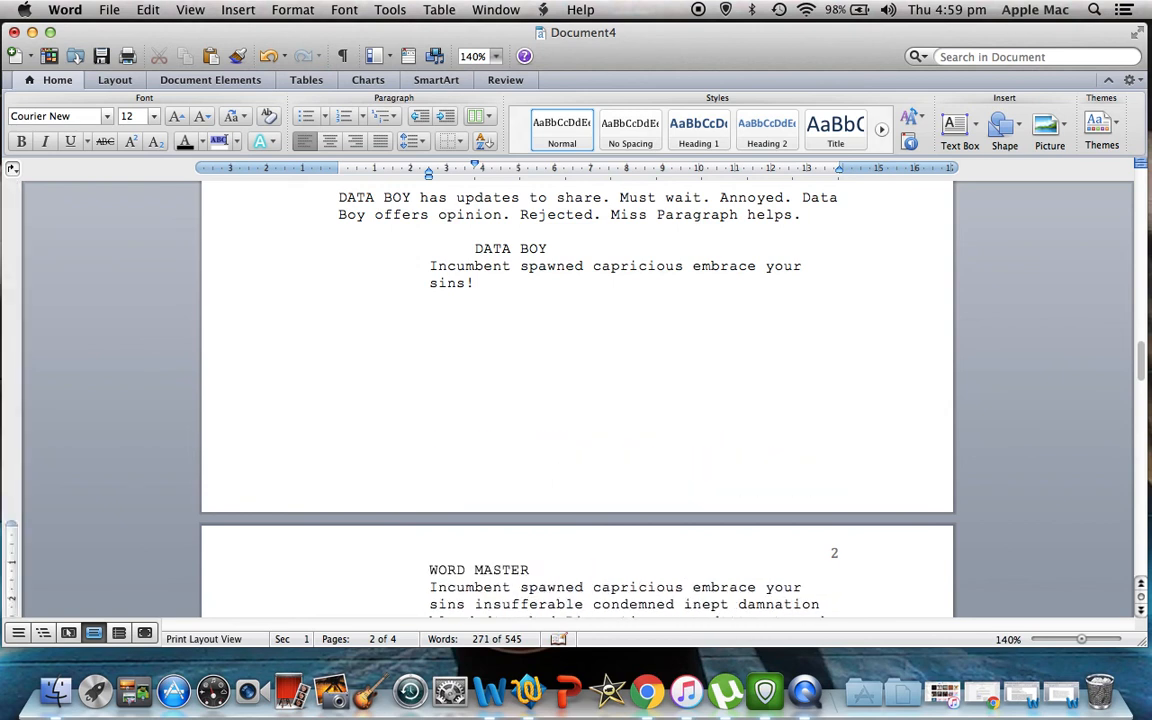
key(Tab)
mouse_move(1141, 355)
mouse_down()
mouse_move(1140, 388)
mouse_move(1146, 358)
mouse_up()
drag(1142, 378, 1140, 358)
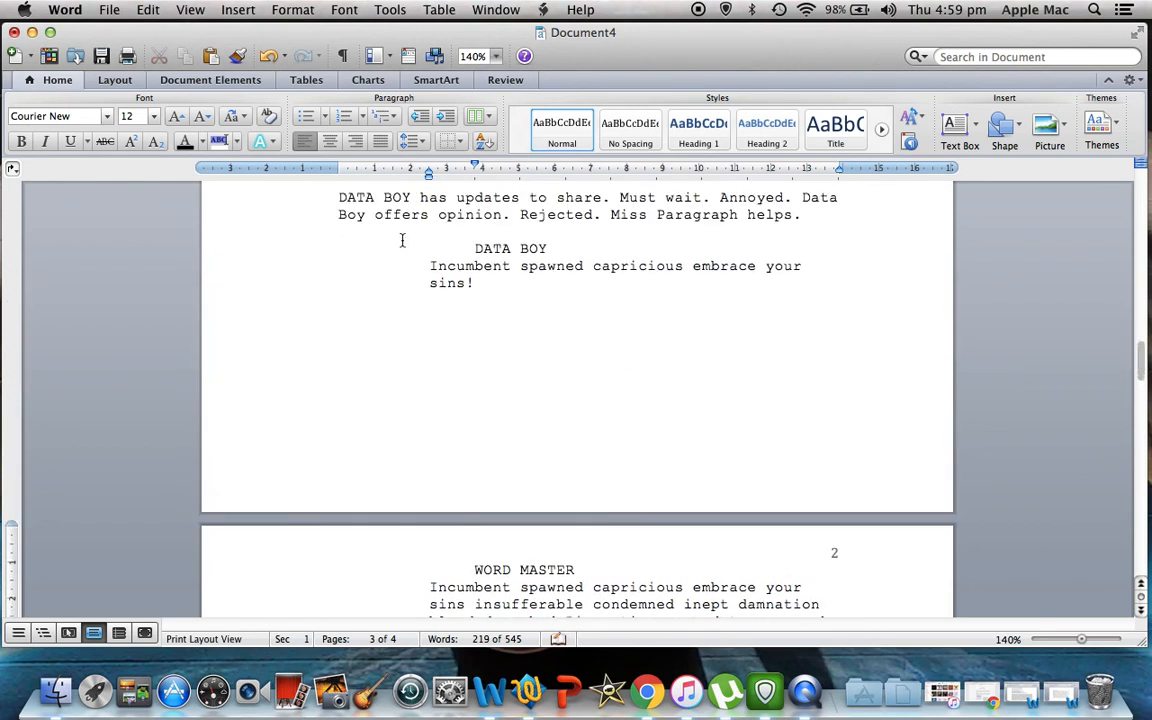
click(268, 56)
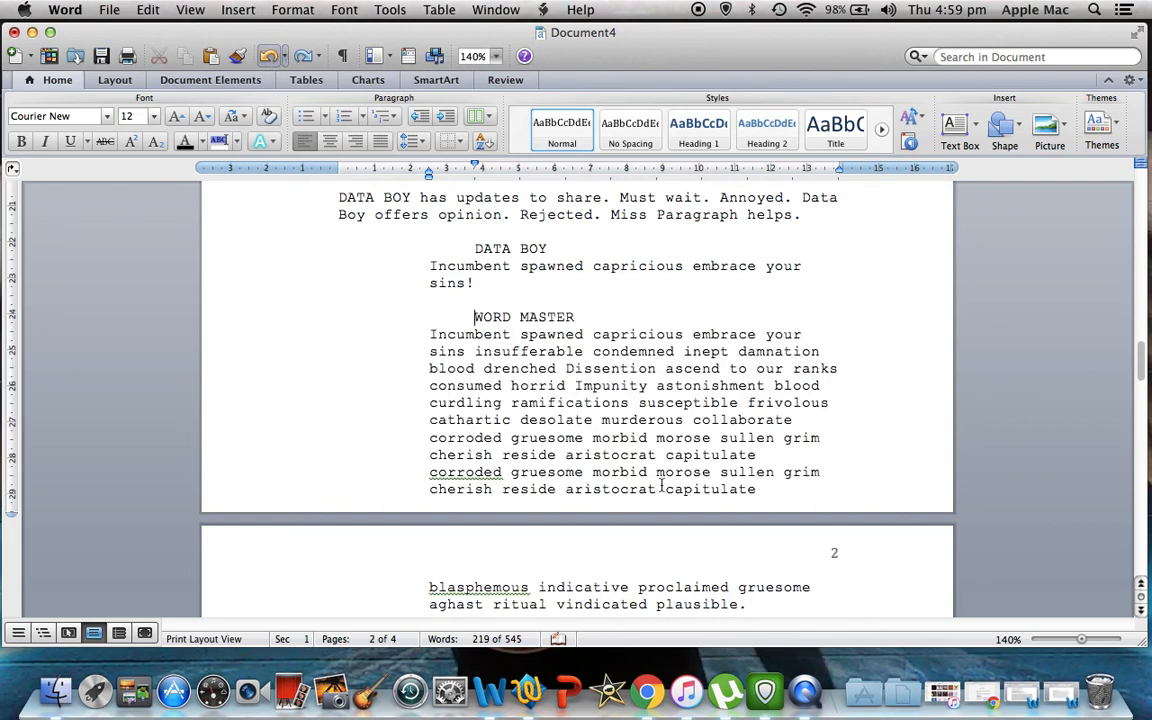
- Add "CONT'D" on the blank line above "blasphemous indicative" at the start of page 2
click(430, 573)
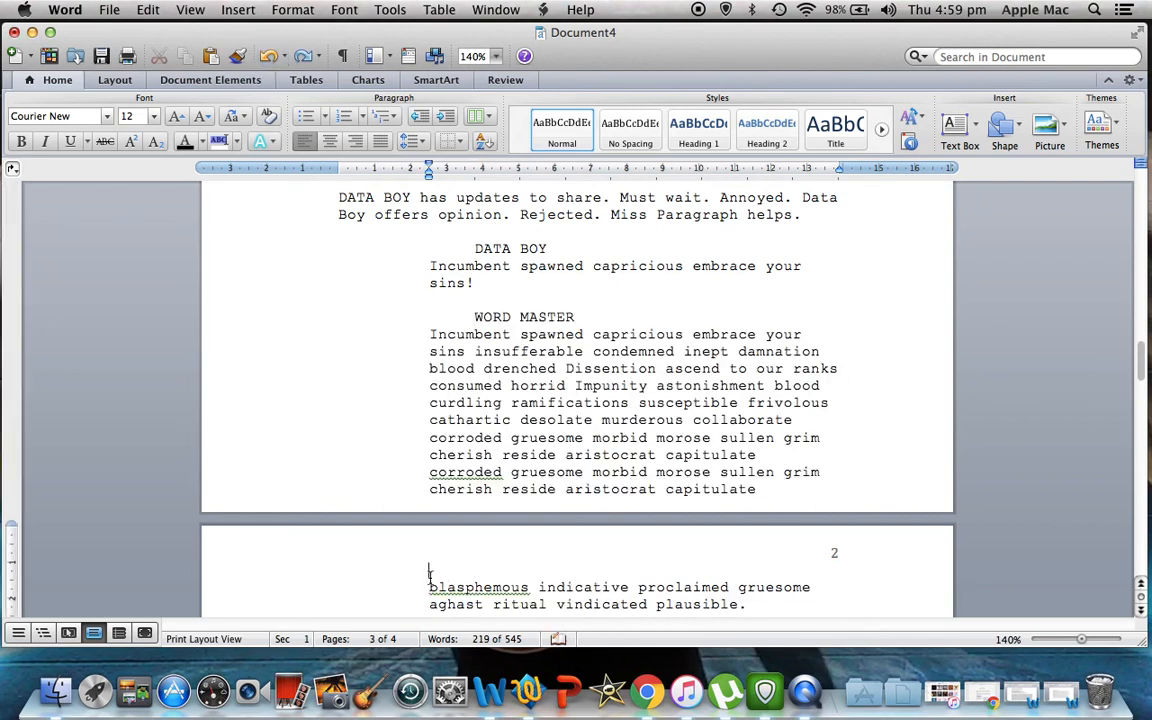
text(CONT'D)
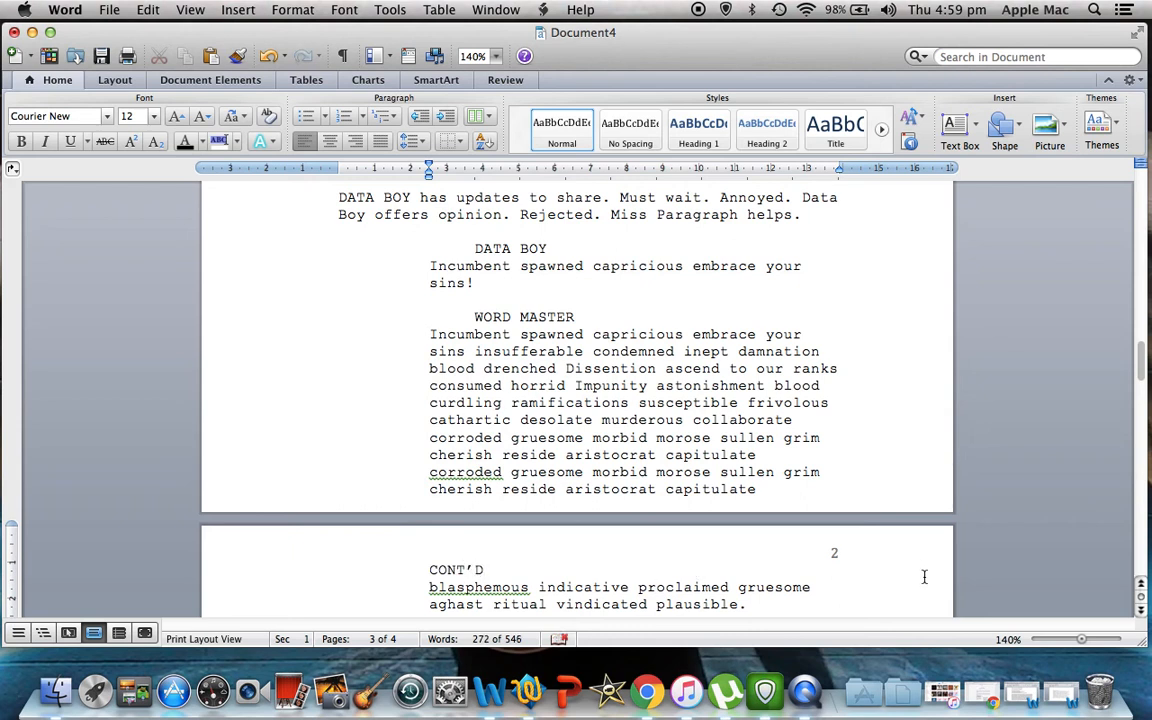
- Delete the WORD MASTER dialogue from "curdling" through the final "capitulate", along with the CONT'D line
key(Up)
key(Up)
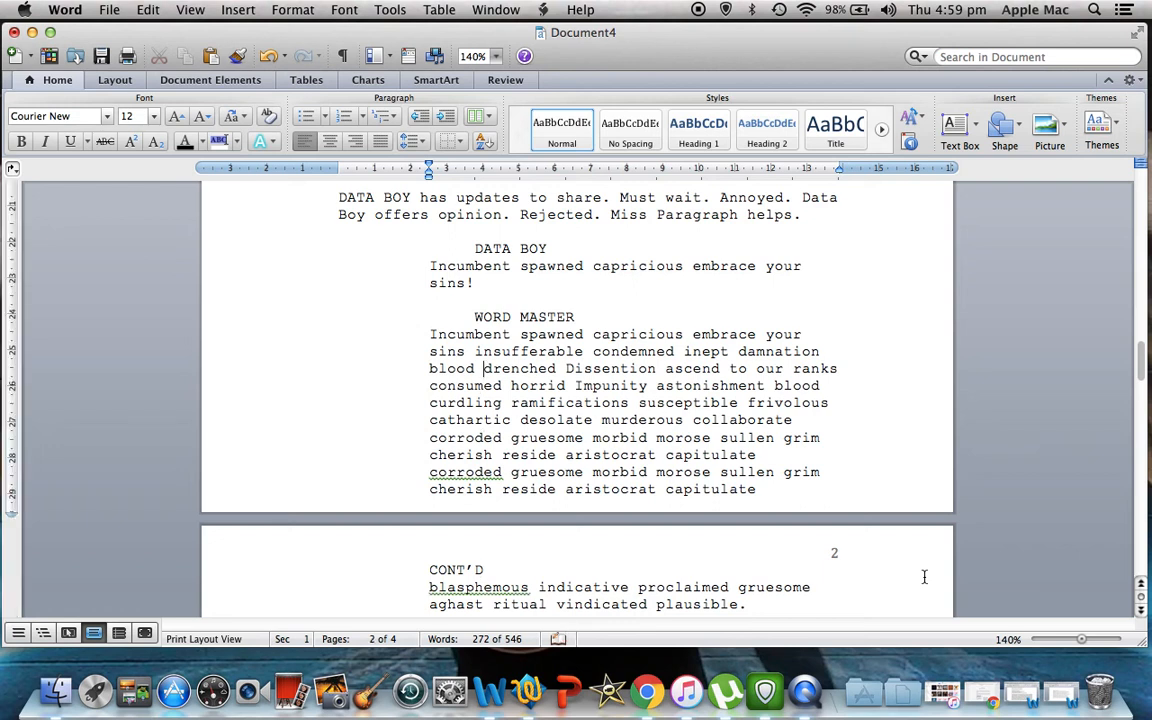
key(Up)
key(Up)
key(Up)
key(Up)
key(Up)
key(Up)
key(Up)
key(Up)
key(Up)
key(Up)
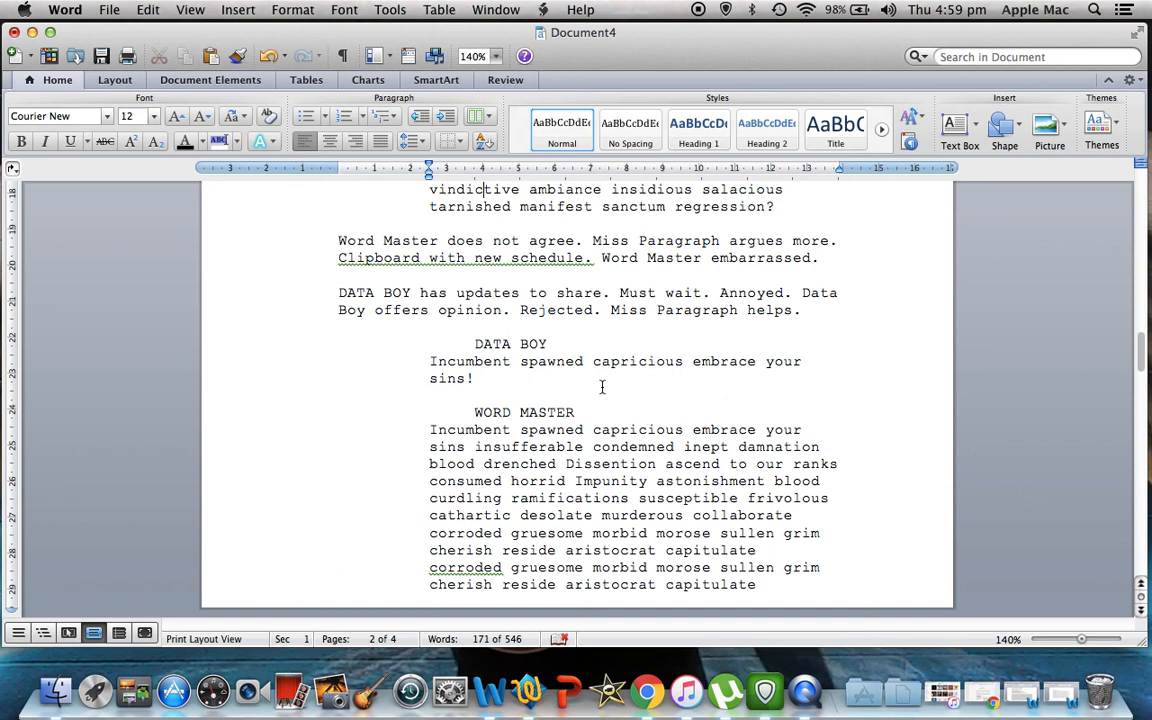
click(591, 414)
drag(802, 576, 402, 498)
key(BackSpace)
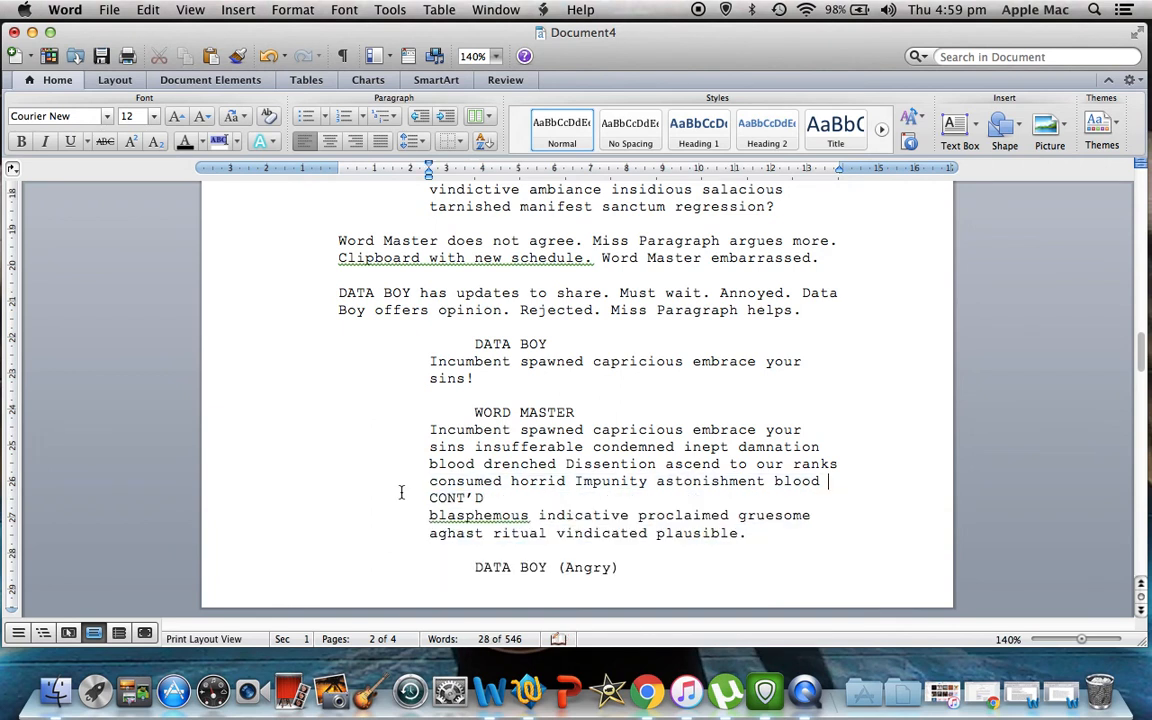
click(386, 497)
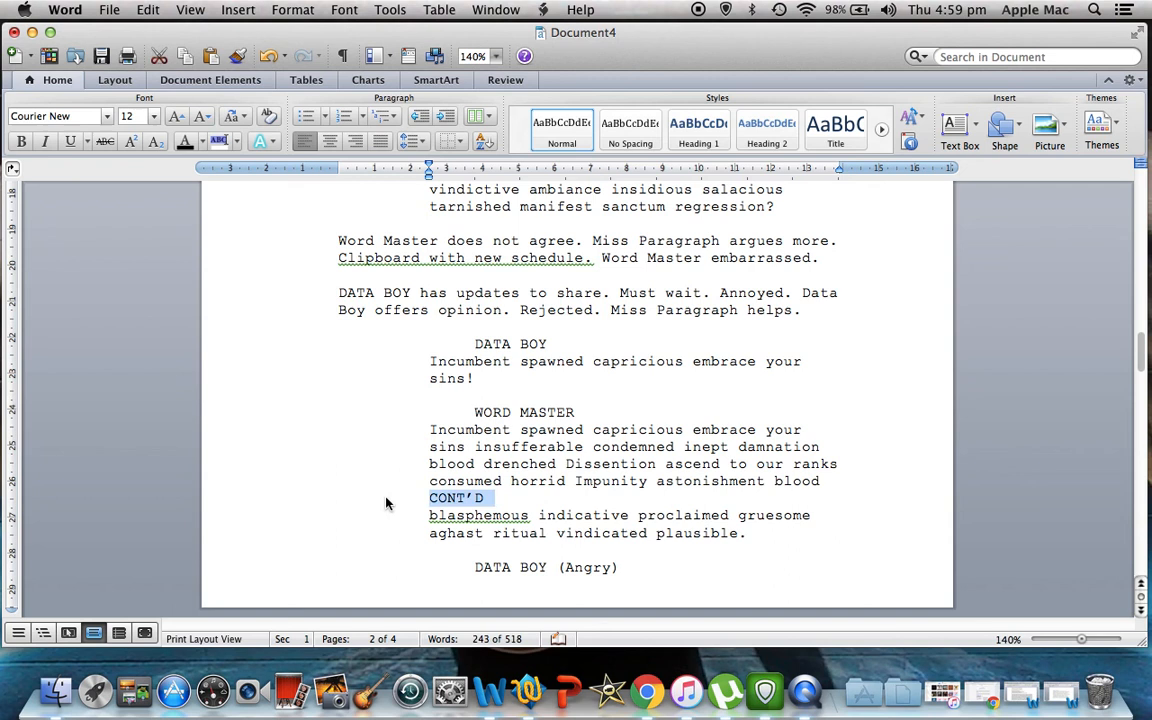
key(BackSpace)
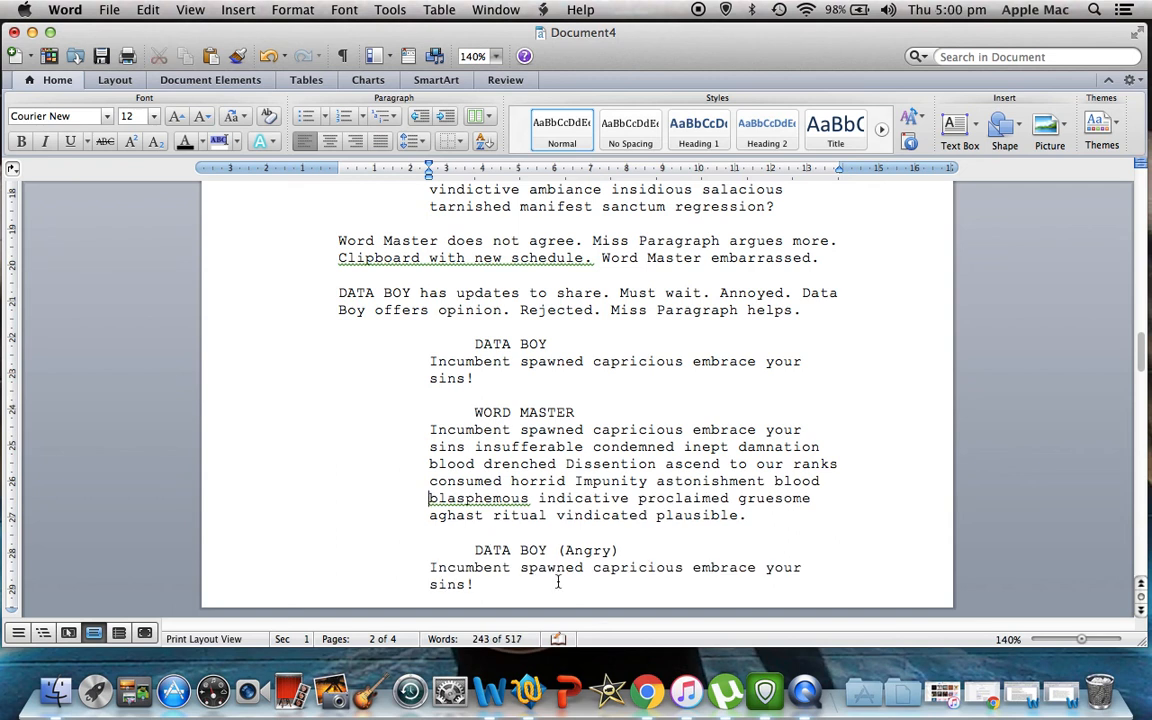
- Duplicate the sentence "Incumbent spawned capricious embrace your sins!" at the end of the DATA BOY (Angry) dialogue
drag(1138, 352, 1138, 378)
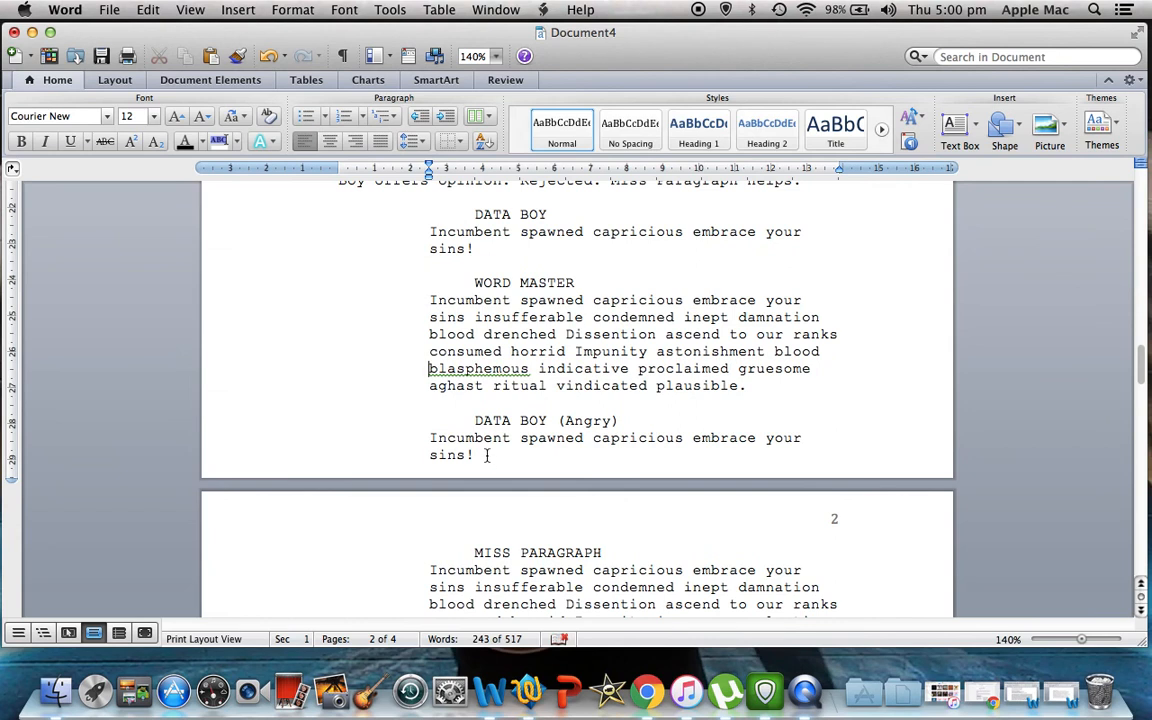
click(411, 451)
double_click(410, 446)
key(super+c)
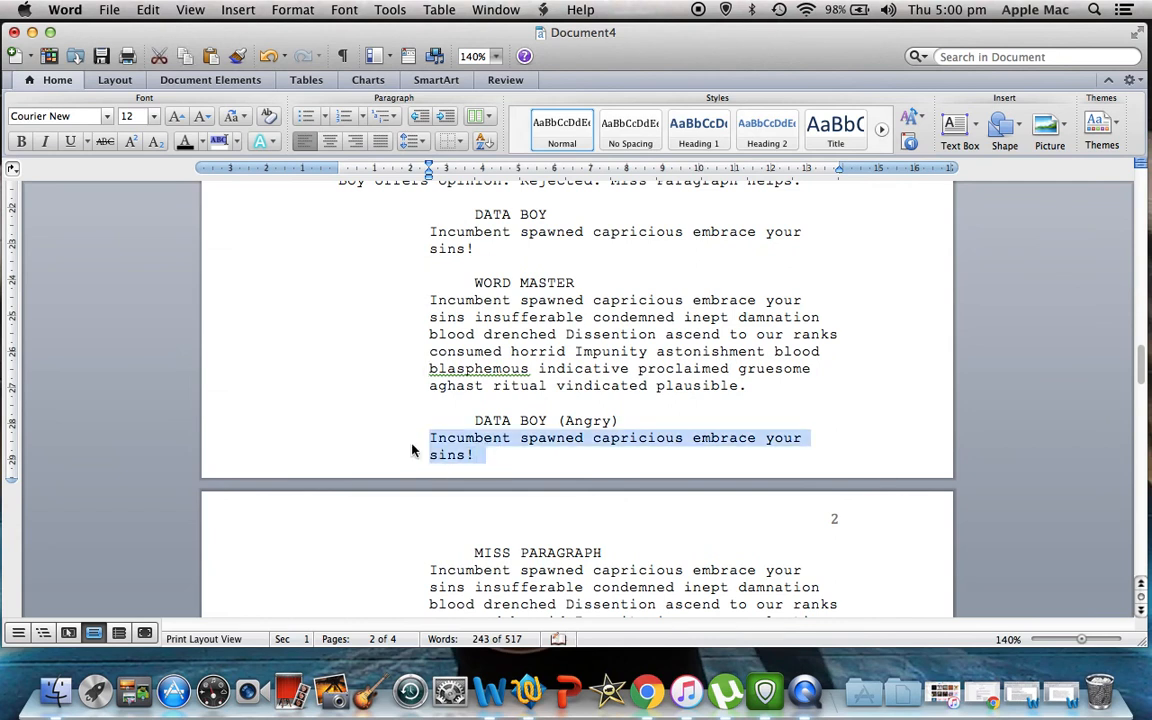
click(497, 455)
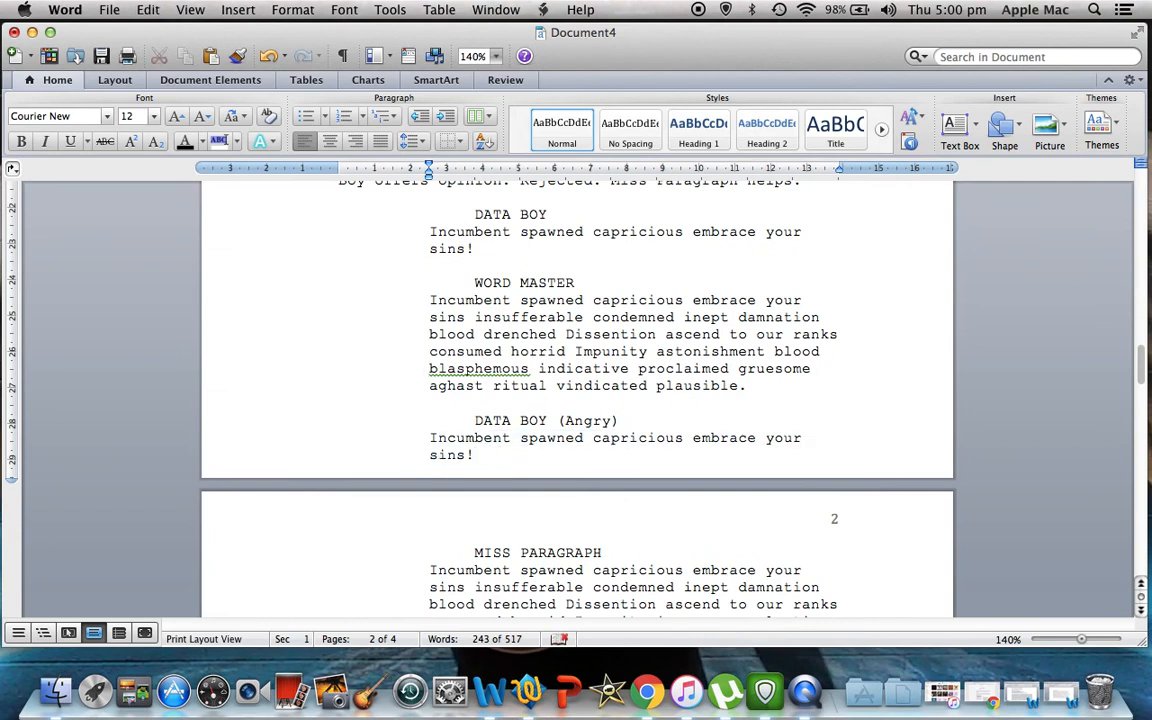
key(super+v)
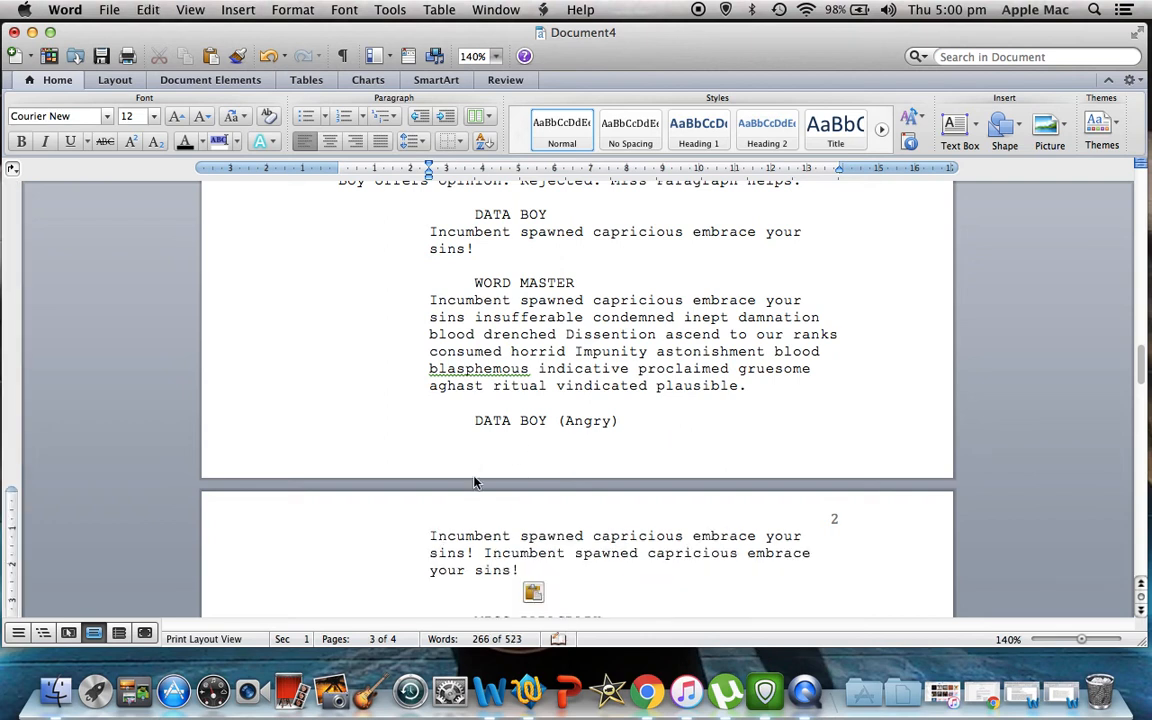
- Try pushing the DATA BOY (Angry) cue onto page 2 with three blank lines above it, and remove those lines
click(431, 535)
click(469, 420)
key(Return)
key(Return)
key(Return)
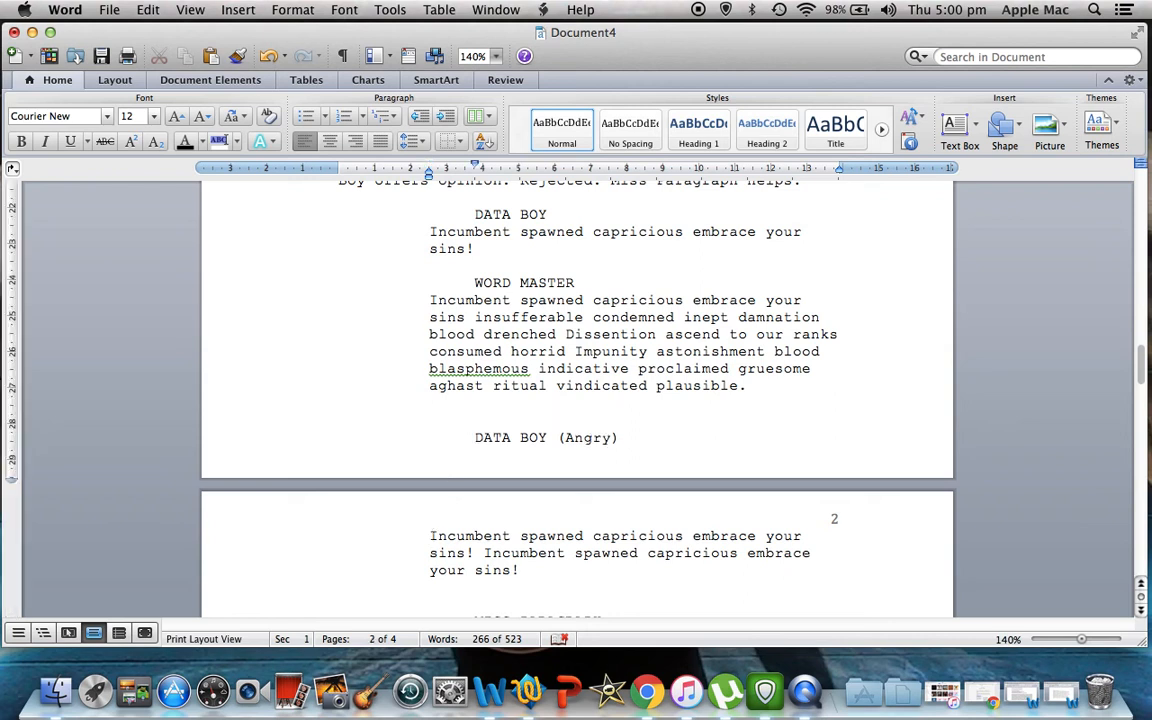
click(515, 411)
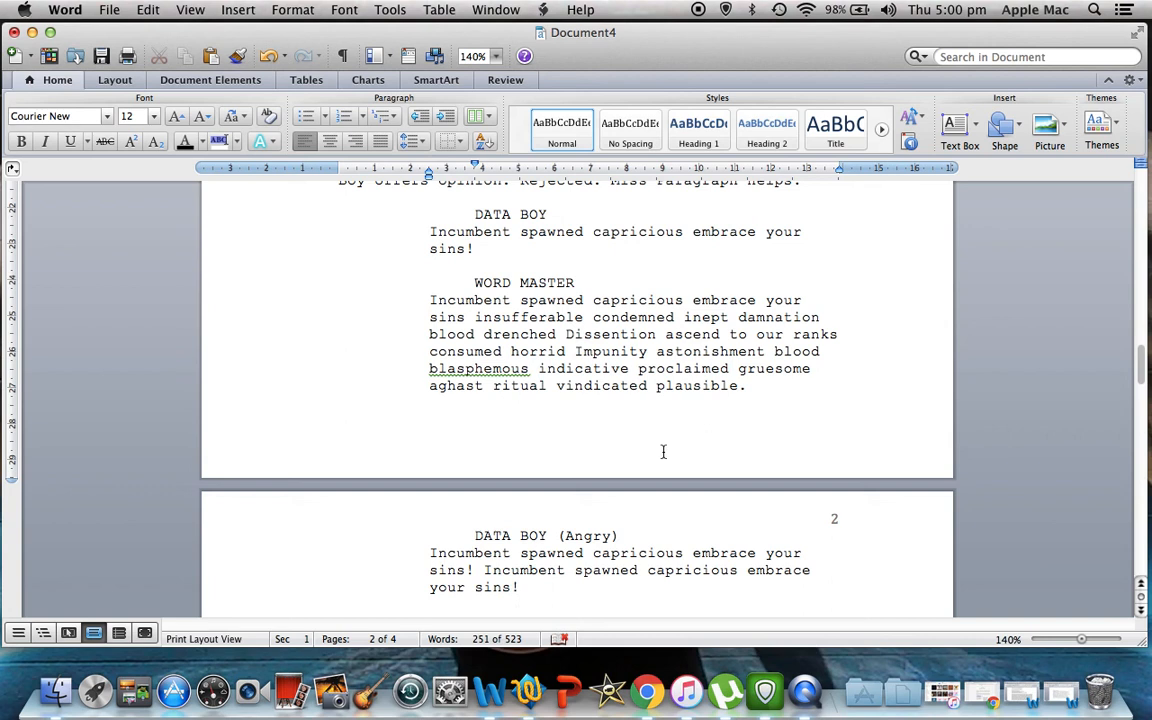
click(474, 536)
key(BackSpace)
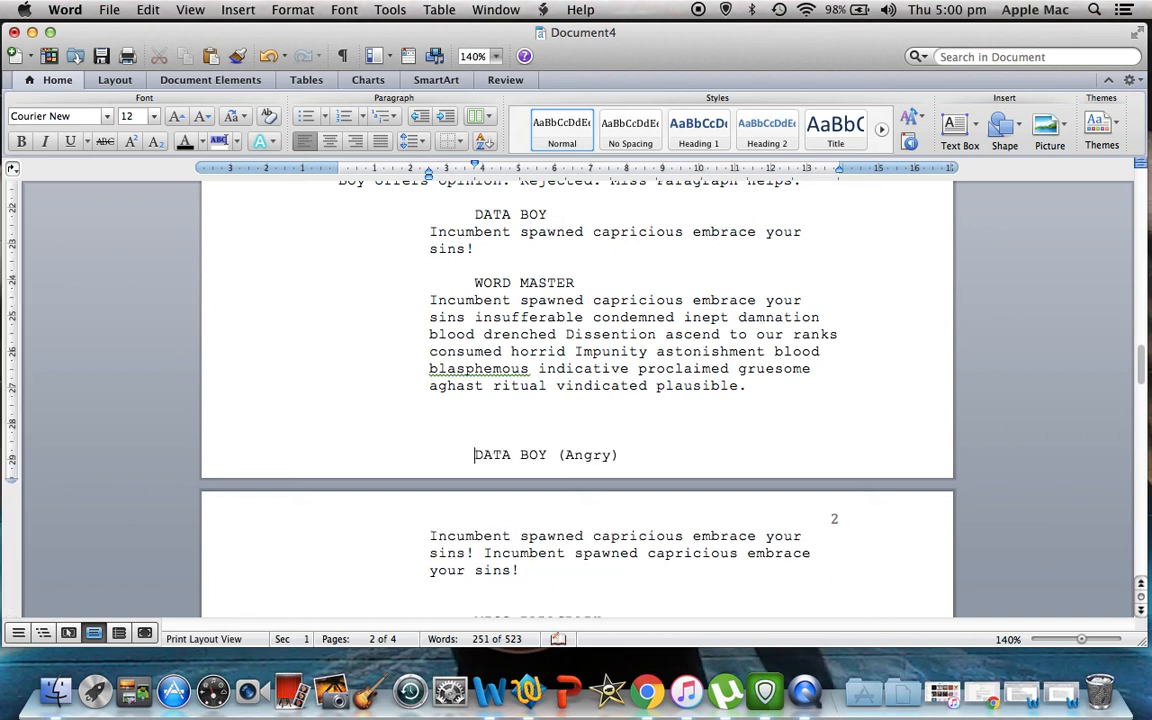
key(BackSpace)
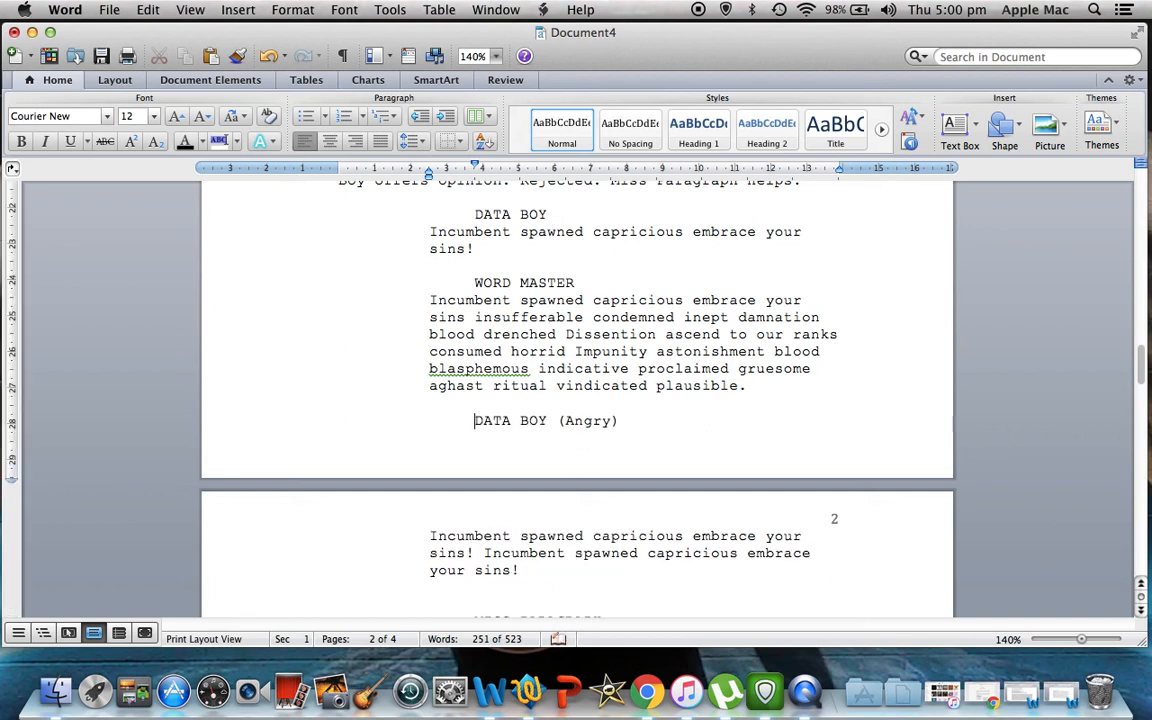
- Try removing the indent of the DATA BOY (Angry) dialogue, and restore its dialogue indentation
click(427, 534)
key(BackSpace)
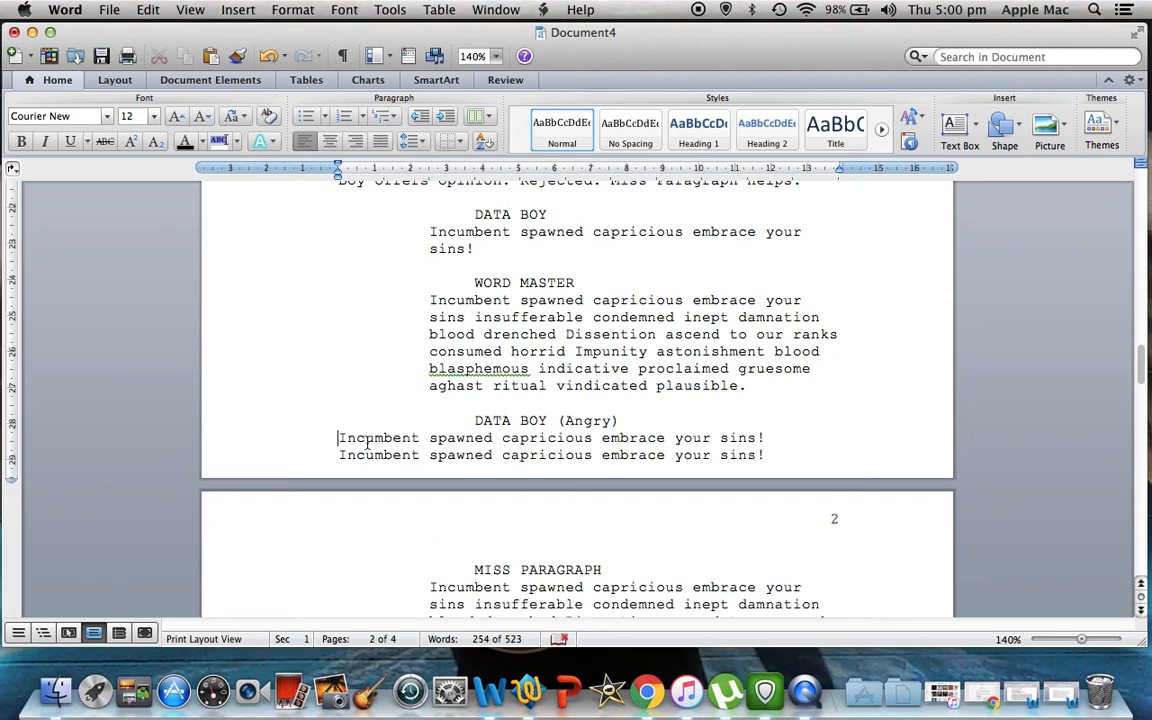
key(super+z)
key(super+z)
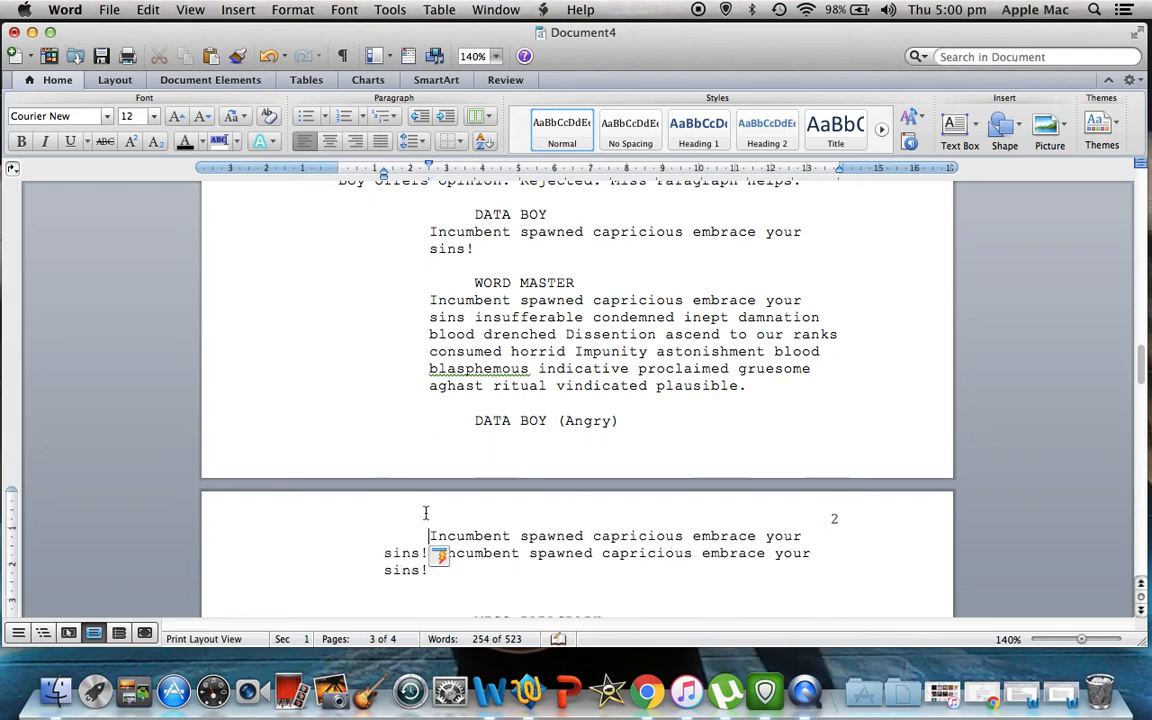
click(387, 551)
key(Tab)
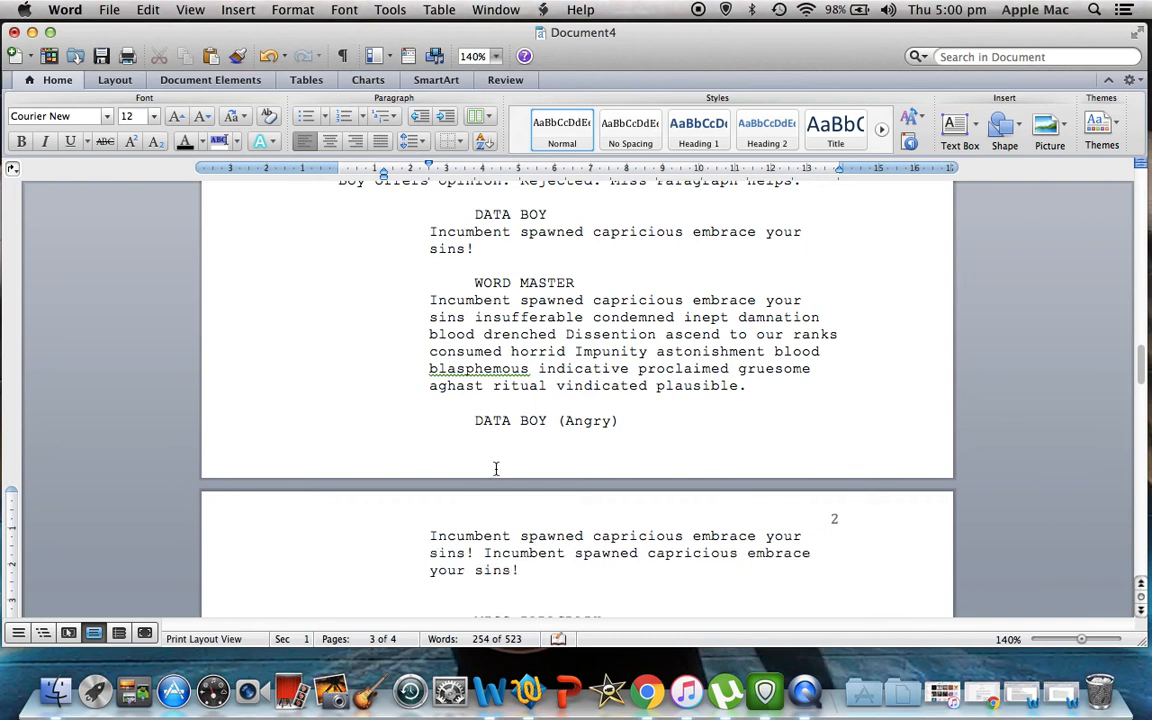
- Remove the repeated sentence from the DATA BOY (Angry) dialogue and end the remaining sentence with a full stop
click(629, 420)
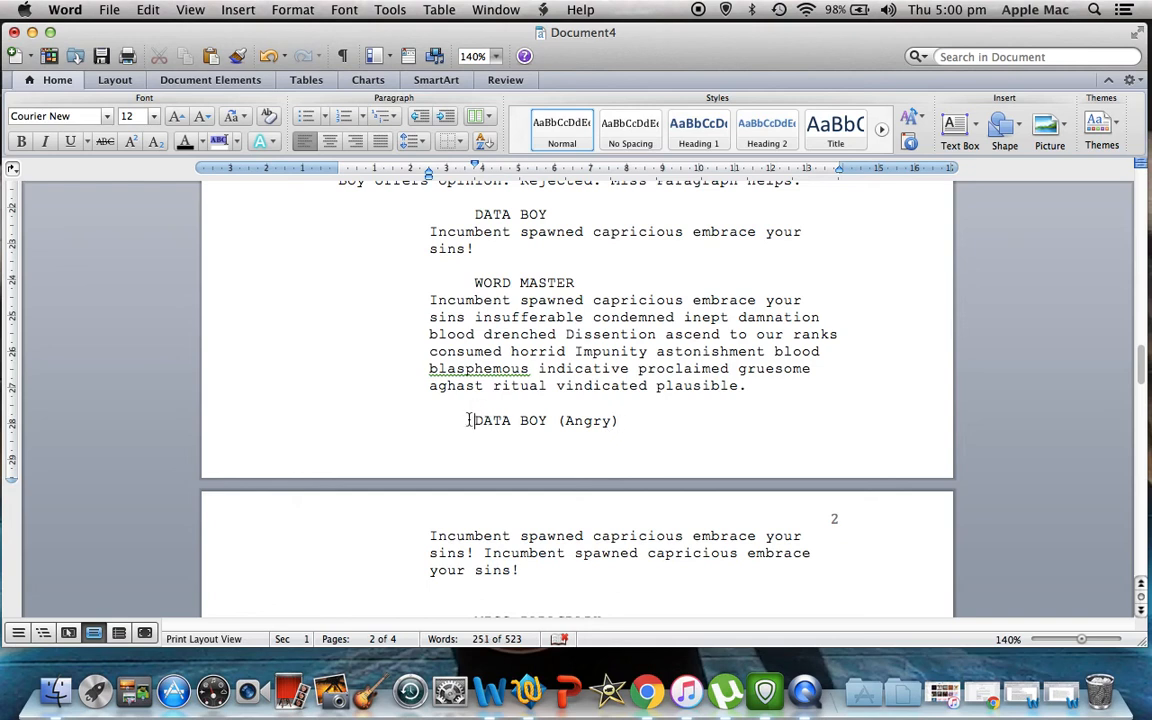
drag(519, 568, 472, 553)
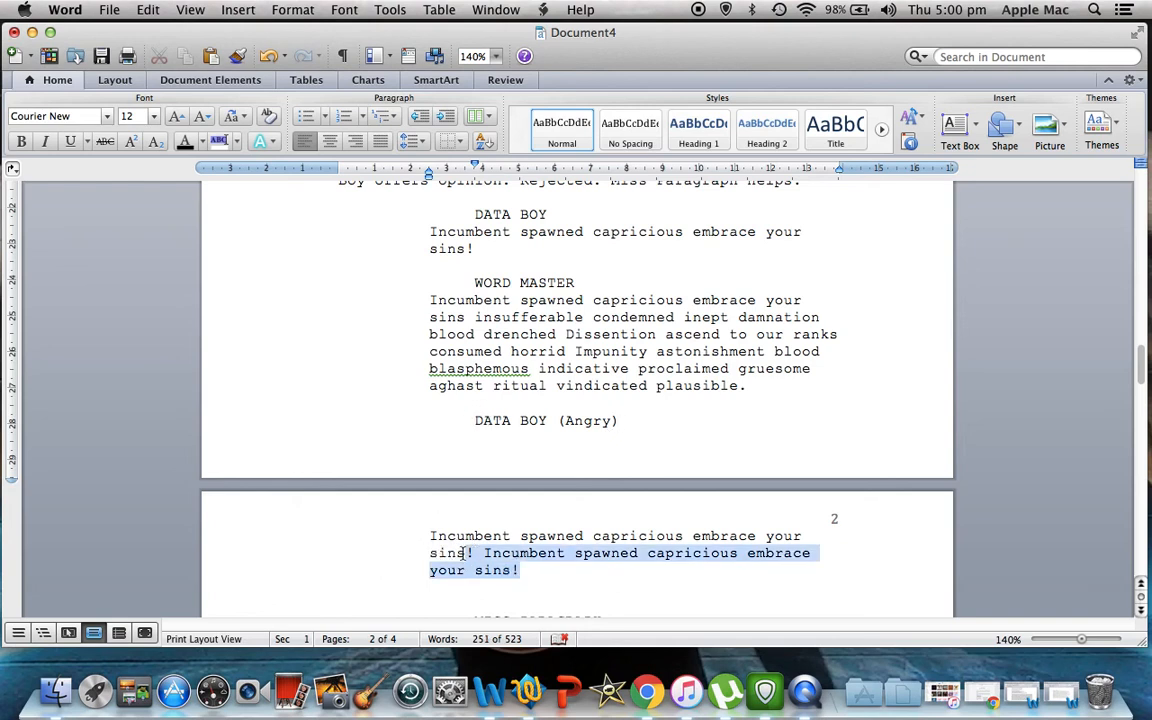
key(BackSpace)
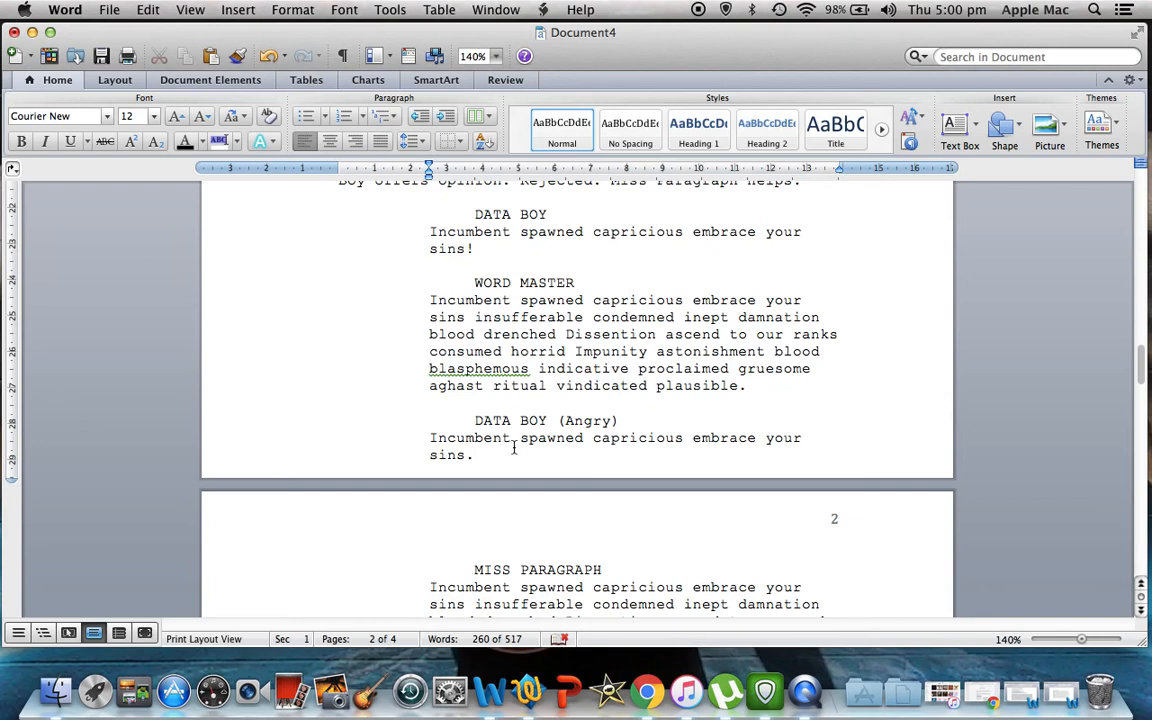
drag(1139, 355, 1141, 390)
drag(551, 567, 347, 249)
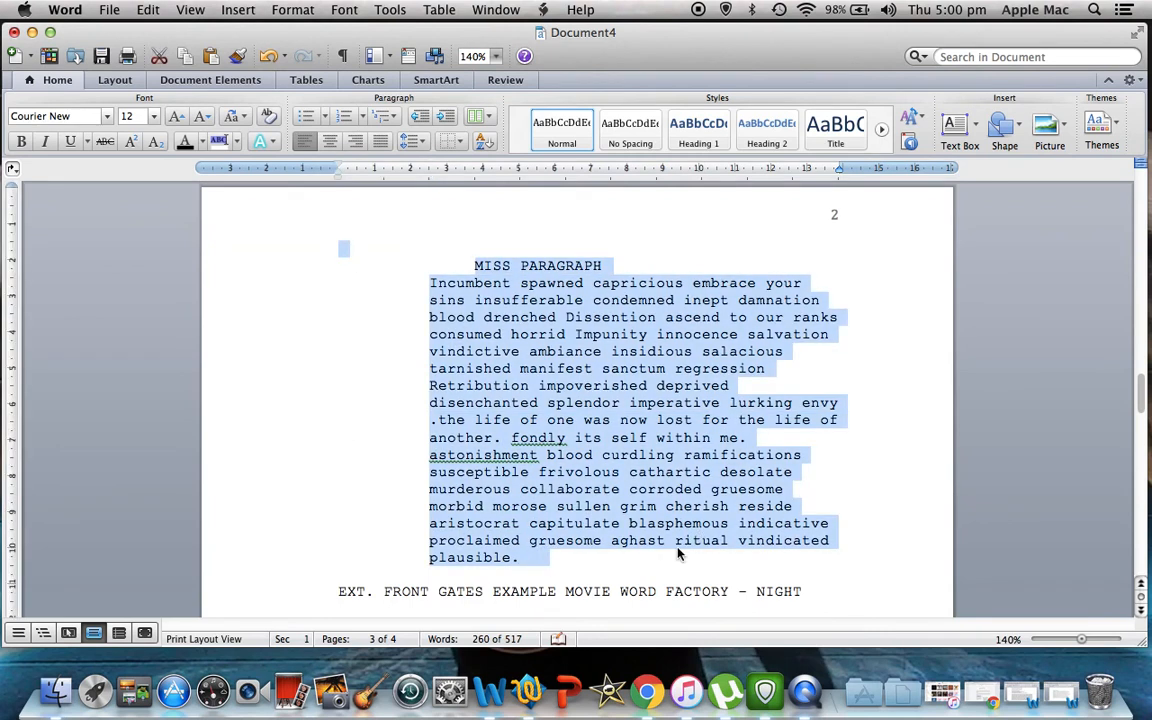
click(678, 553)
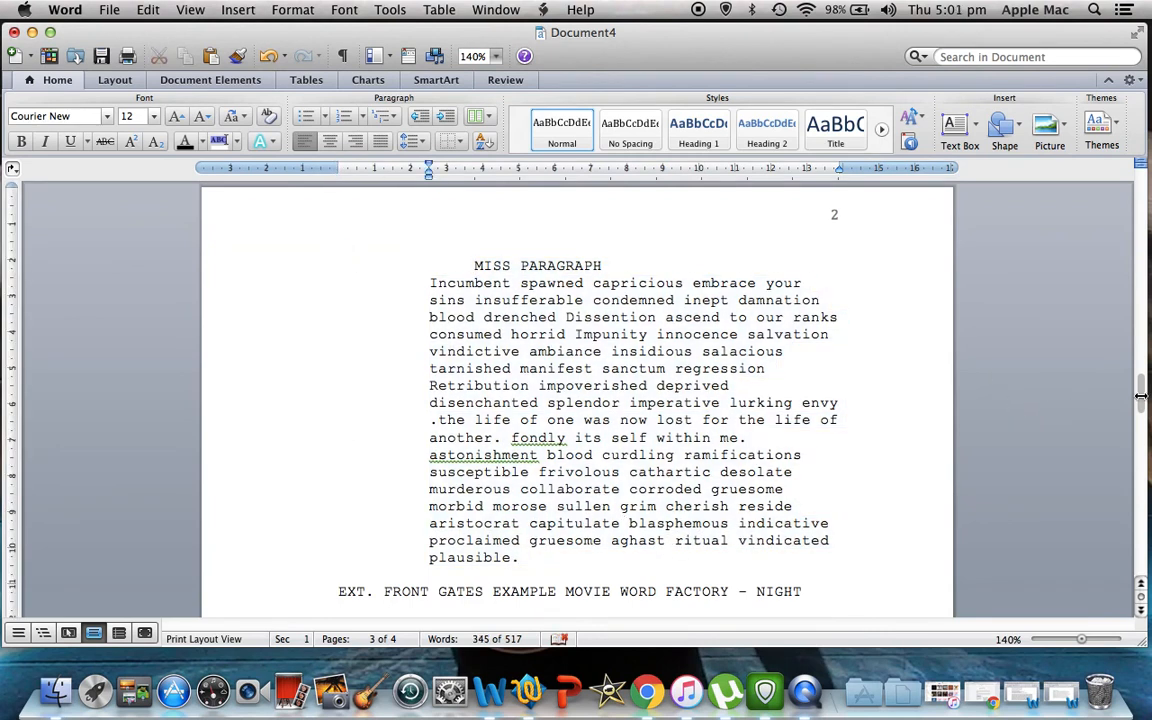
drag(1141, 396, 1140, 365)
drag(706, 487, 679, 423)
click(901, 440)
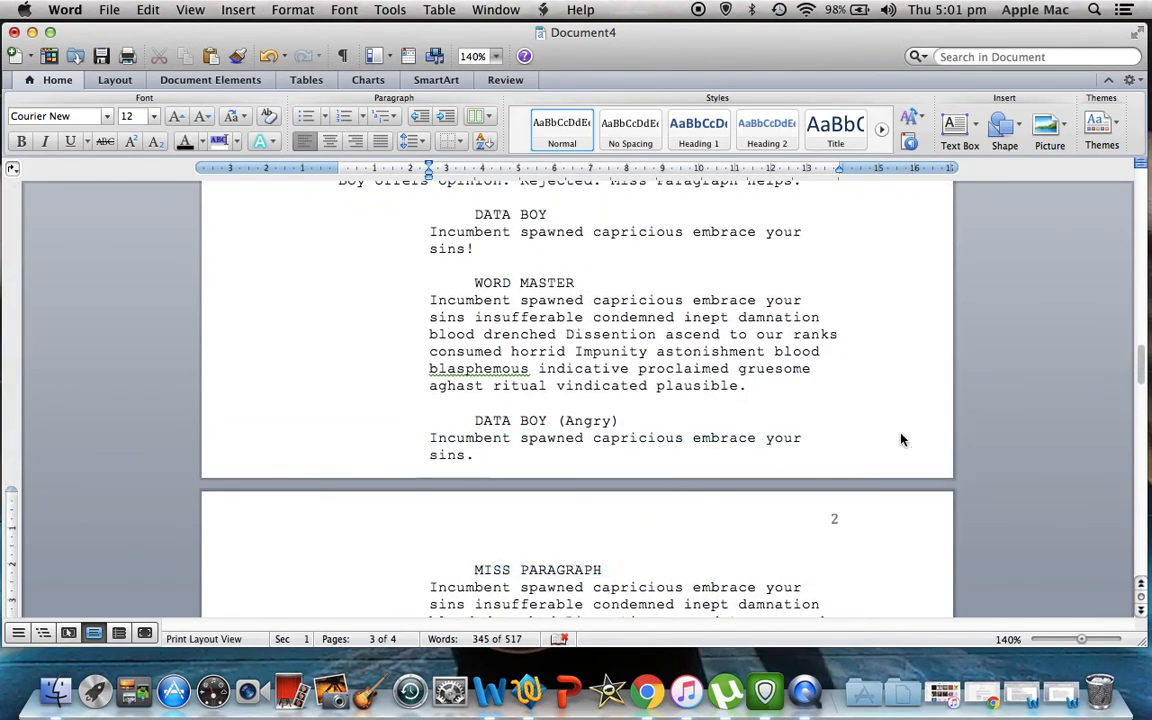
- Return the WORD MASTER (Yelling) cue on page 1 to the page margin and indent it again by three tab stops
drag(1141, 365, 1131, 292)
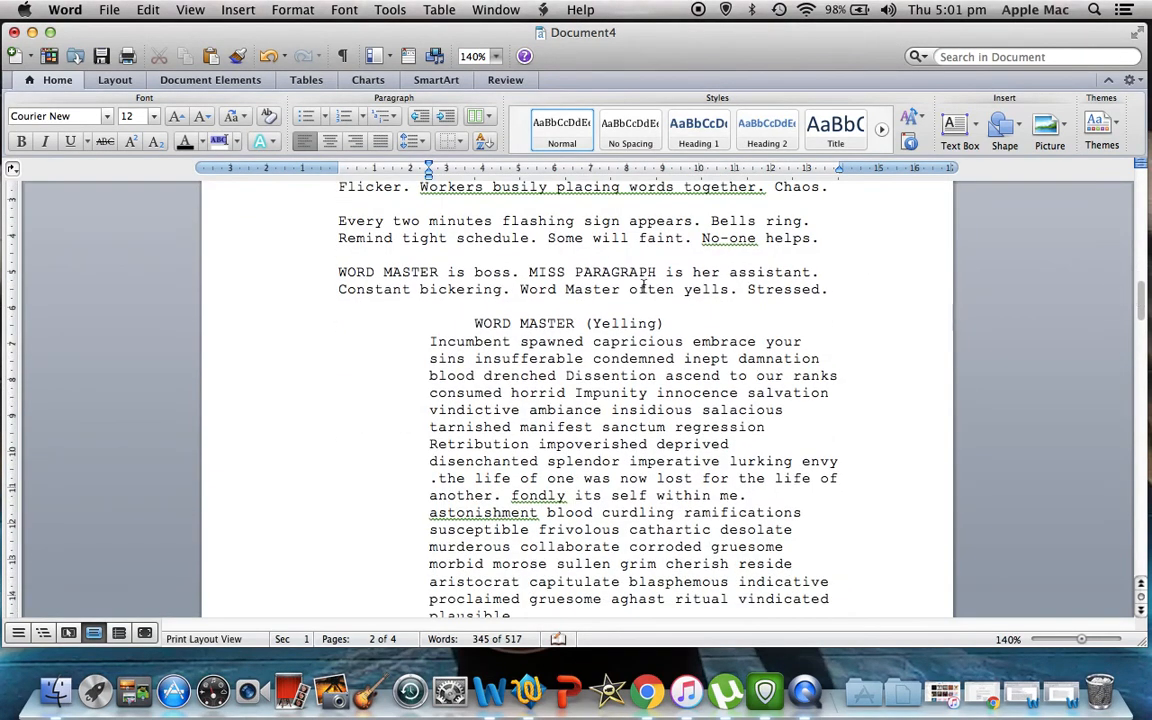
click(477, 323)
key(BackSpace)
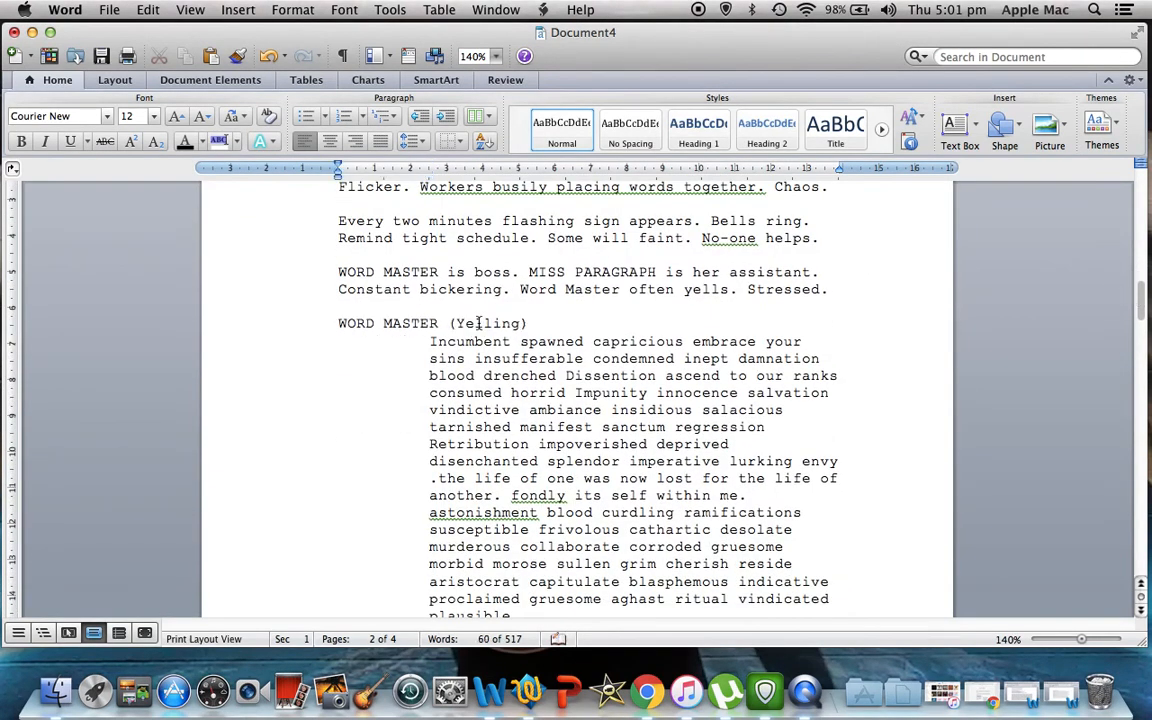
key(BackSpace)
key(Return)
key(Tab)
key(Tab)
key(Tab)
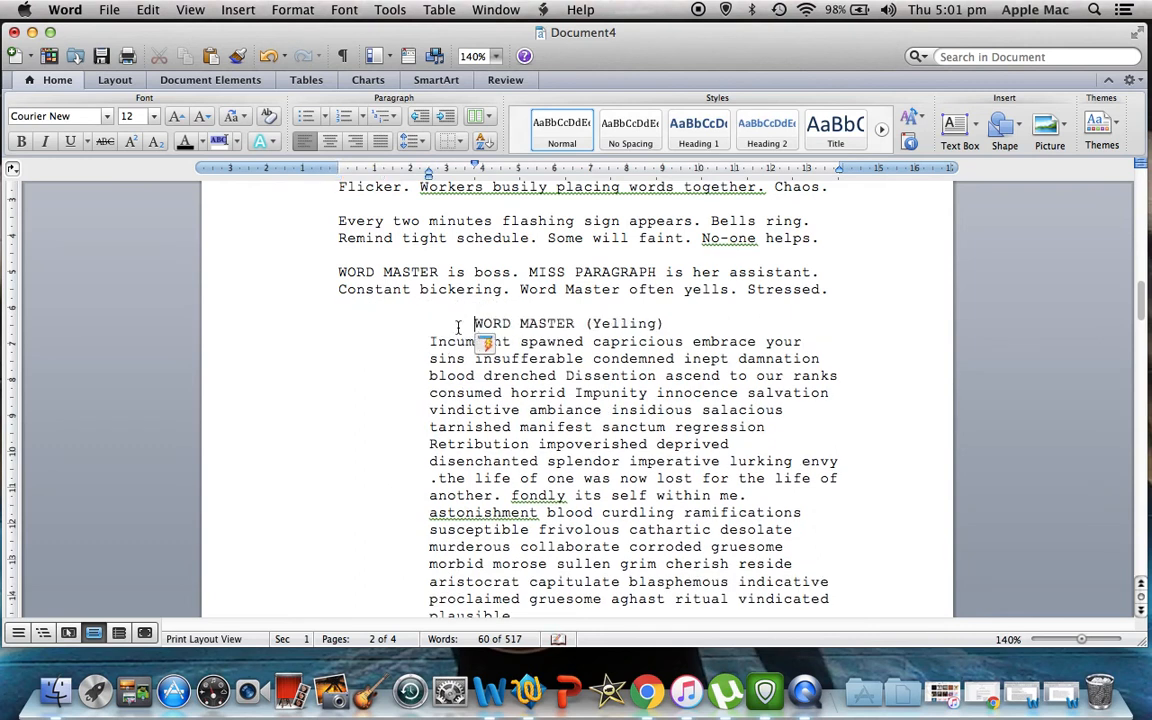
- Return the dialogue under the WORD MASTER (Yelling) cue to the page margin and indent it again by two tab stops
key(BackSpace)
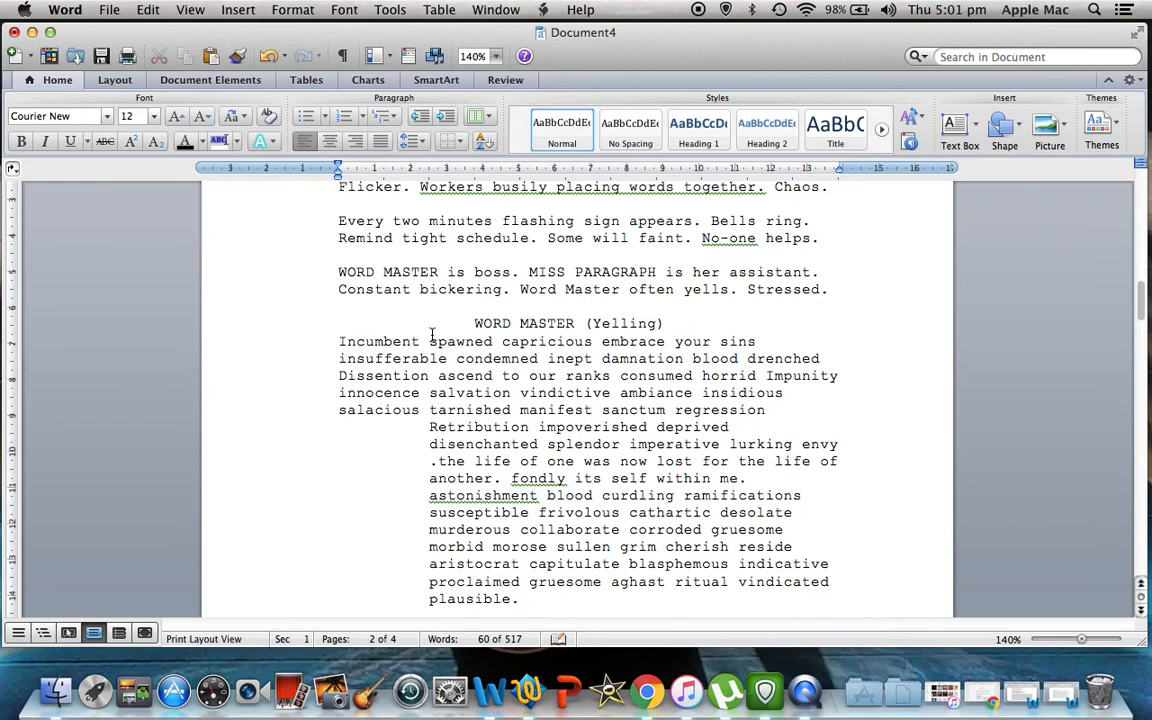
key(Tab)
key(Tab)
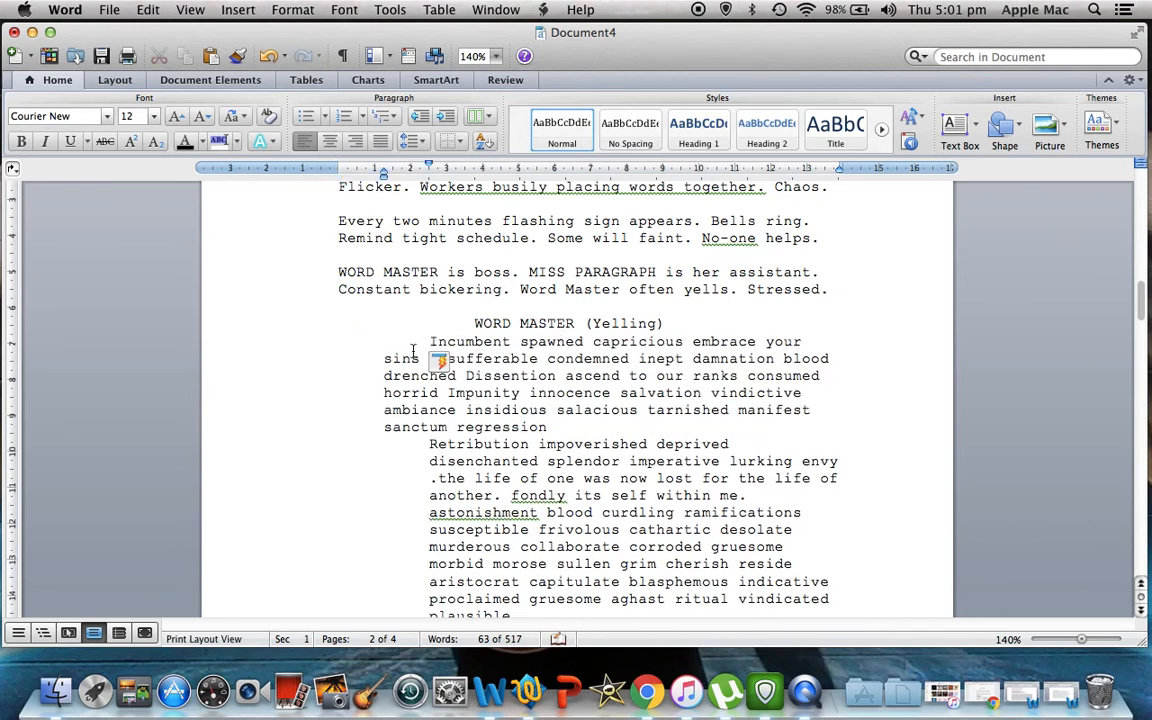
key(Tab)
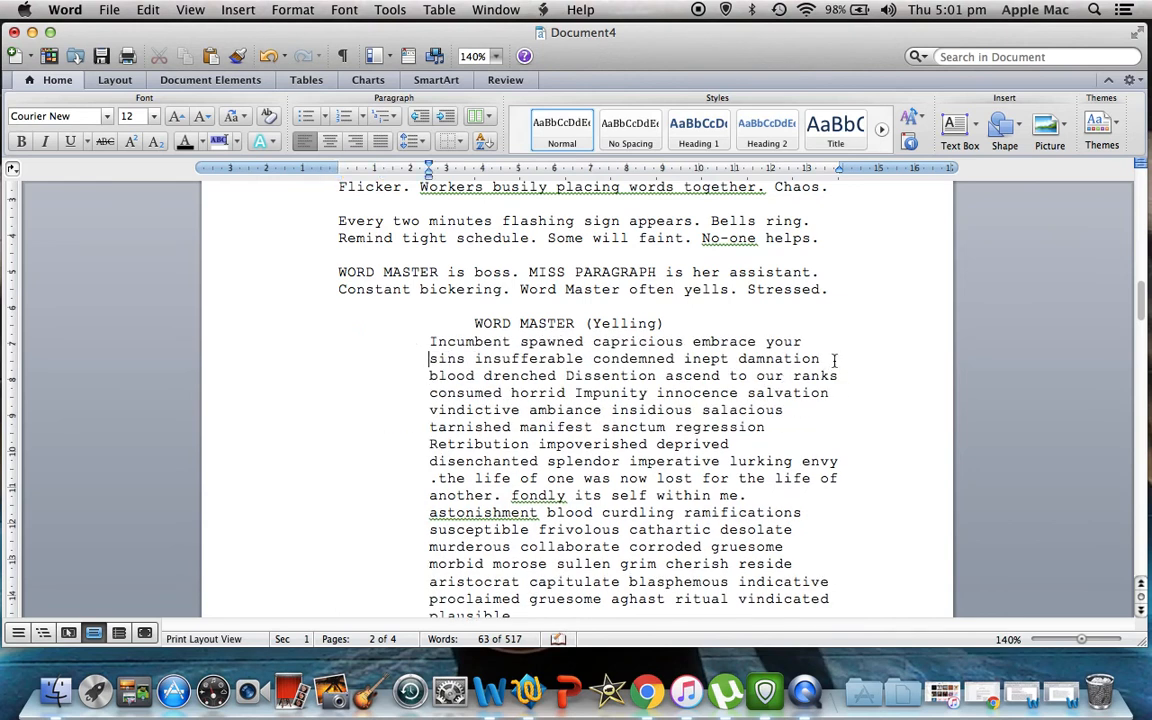
- Review the dialogue blocks, the action paragraphs and the scene heading on page 1
drag(1146, 298, 1142, 330)
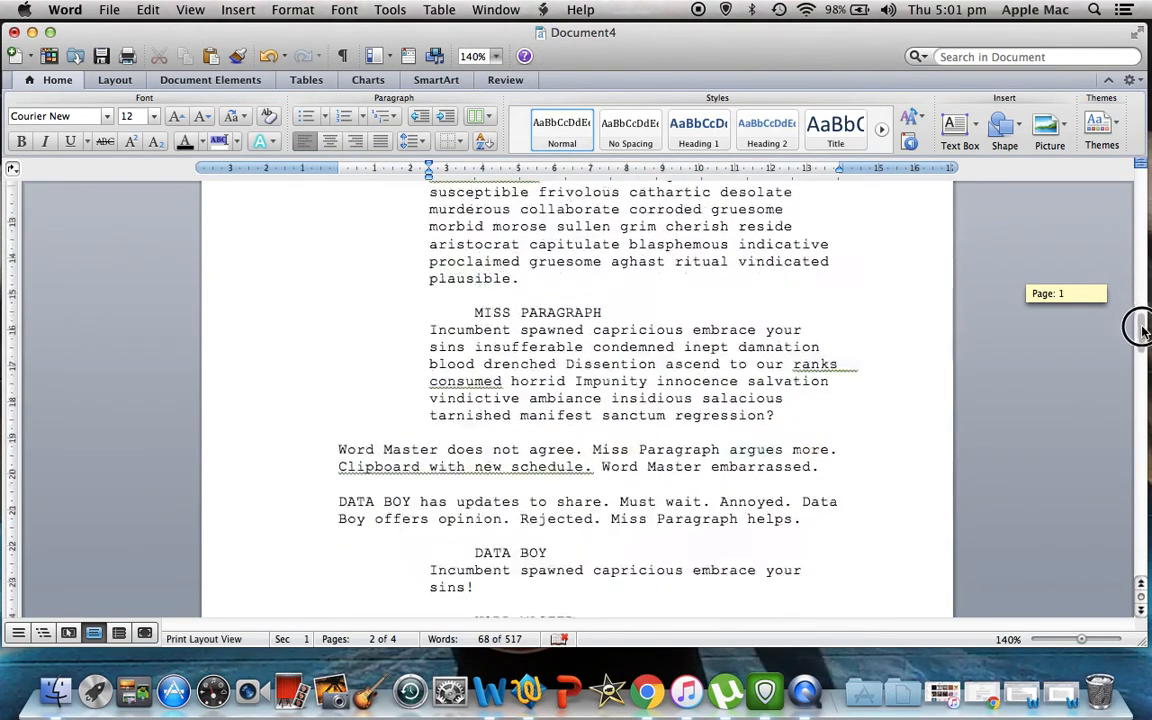
drag(823, 404, 388, 413)
click(654, 360)
drag(838, 371, 248, 255)
click(931, 549)
drag(782, 560, 386, 406)
click(386, 406)
drag(838, 373, 340, 256)
click(869, 212)
drag(642, 215, 333, 207)
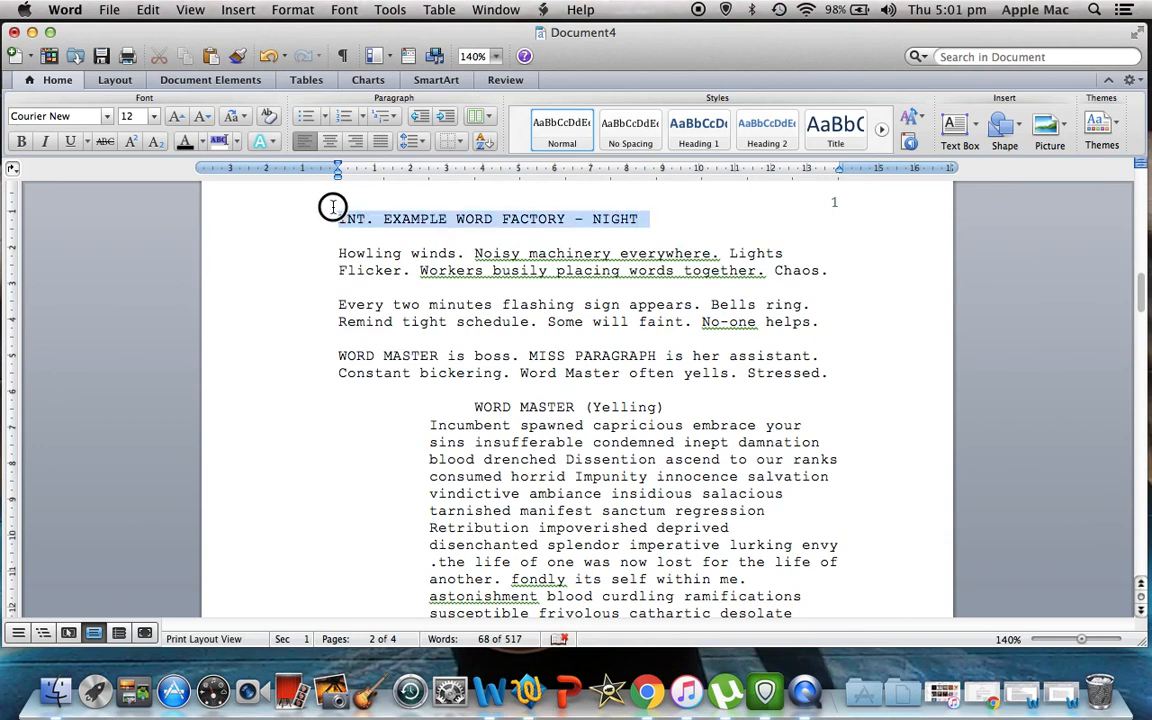
click(800, 224)
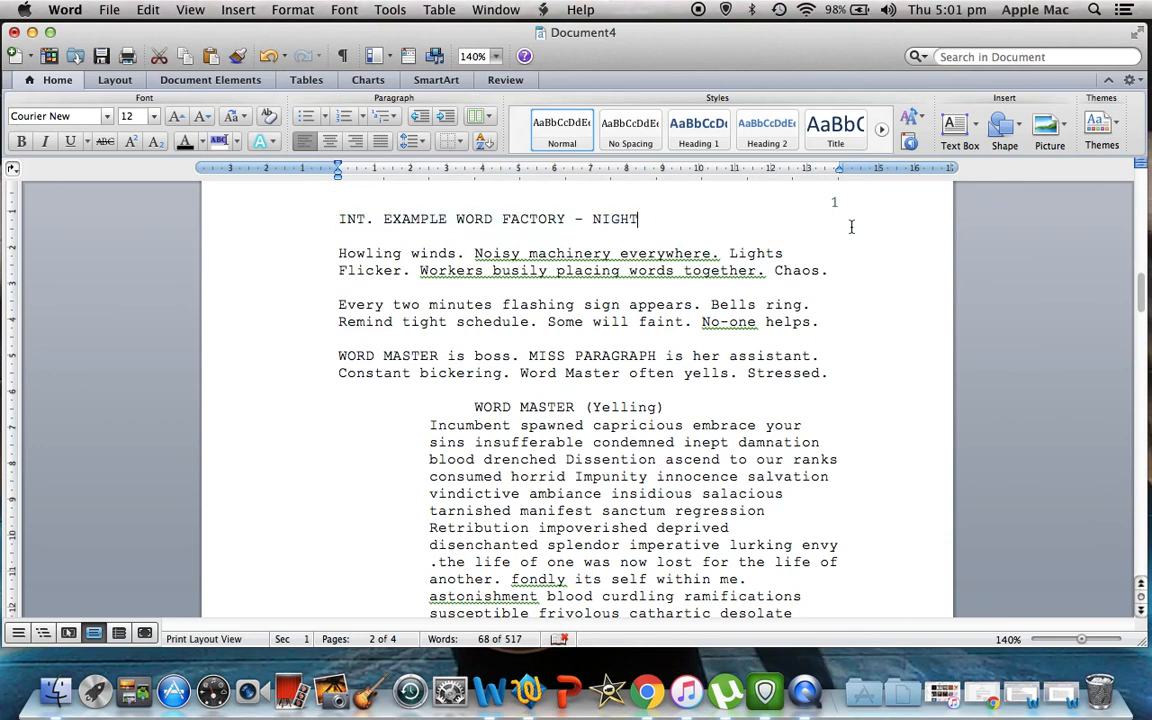
- Remove the blank lines between the e-mail address and the phone number on the title page
drag(1140, 290, 1110, 112)
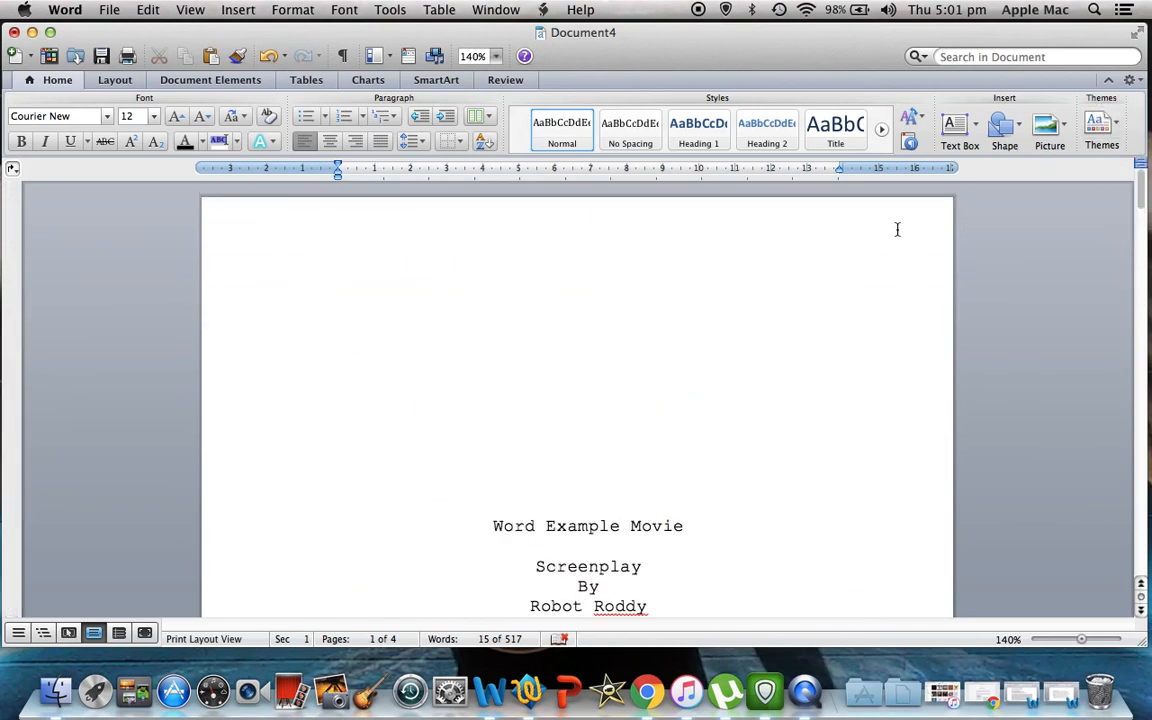
drag(1139, 183, 1139, 250)
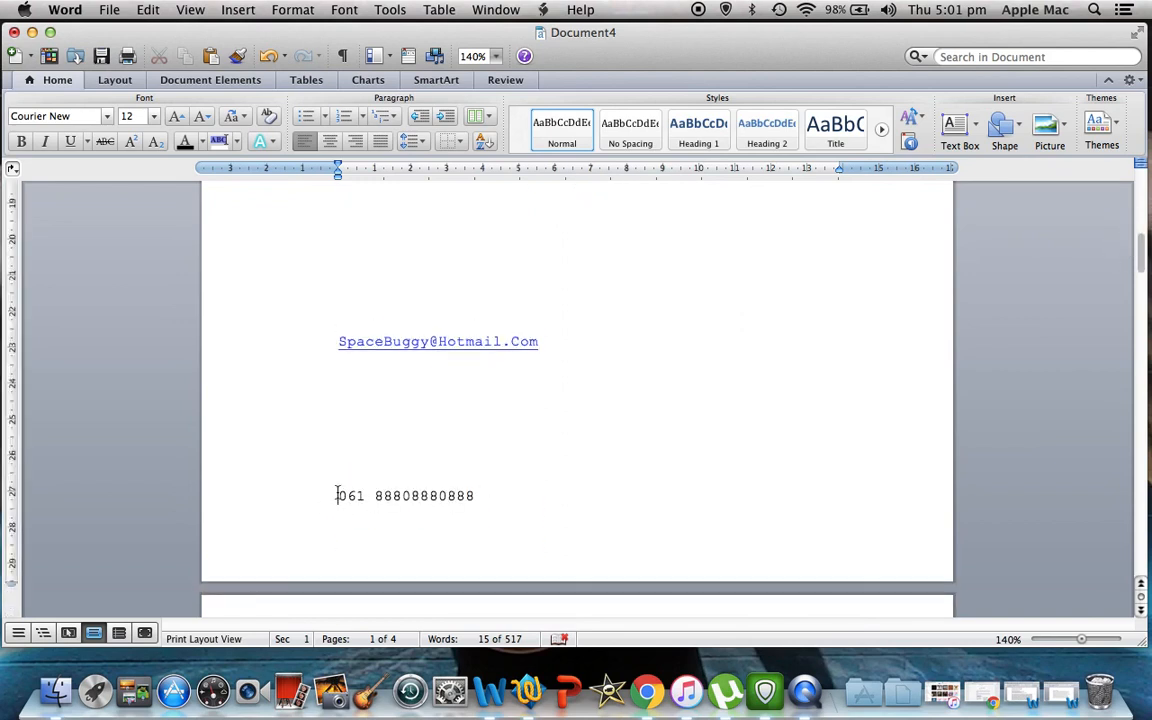
click(337, 449)
key(BackSpace)
key(BackSpace)
key(BackSpace)
key(BackSpace)
key(BackSpace)
key(BackSpace)
key(BackSpace)
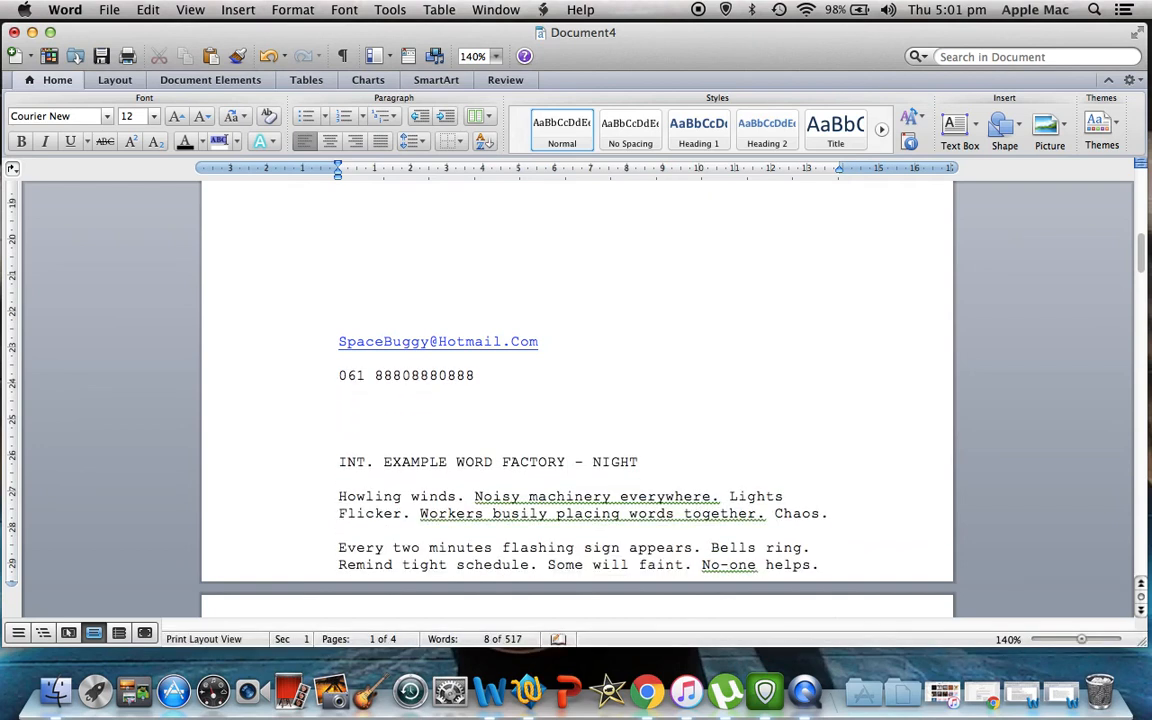
key(BackSpace)
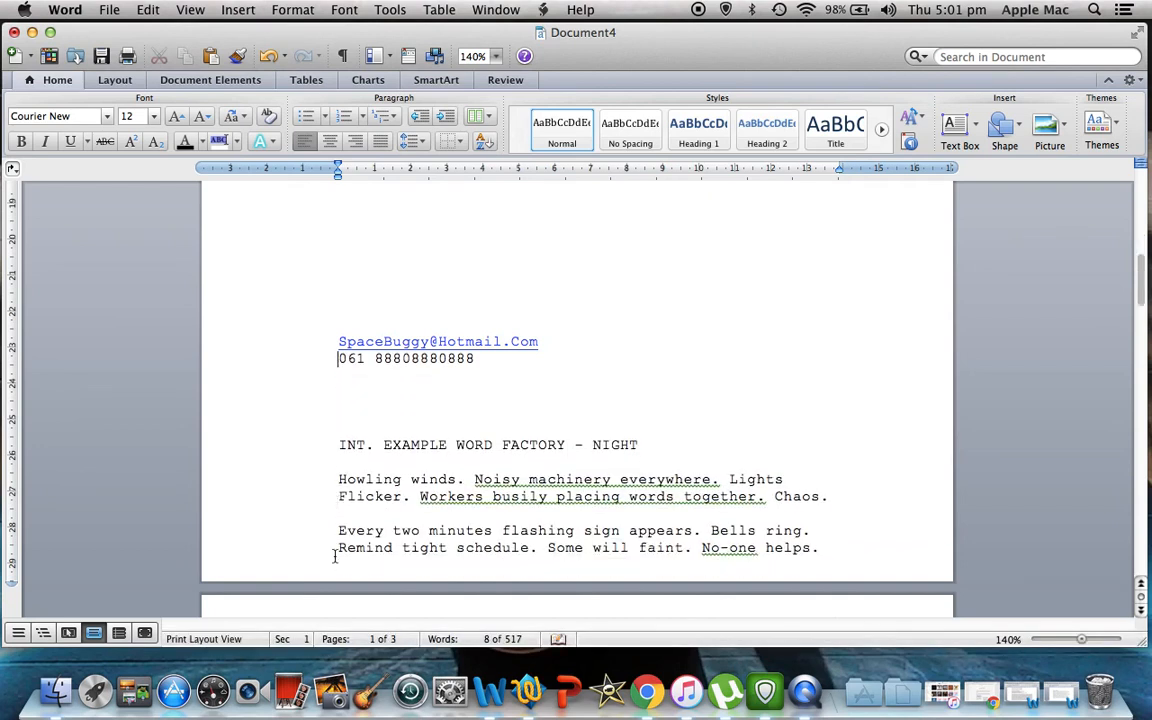
- Add blank lines above the scene heading INT. EXAMPLE WORD FACTORY - NIGHT to push it off the title page
key(Return)
key(Return)
key(Return)
key(Return)
key(Return)
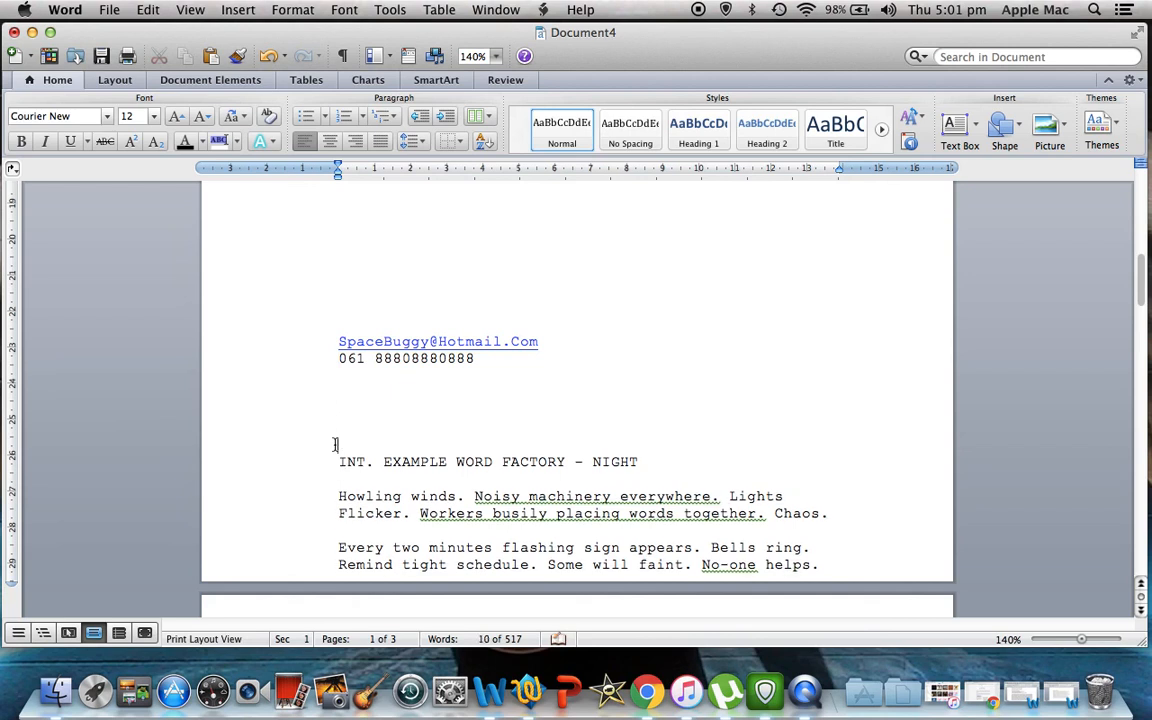
key(Return)
key(Return)
key(Return)
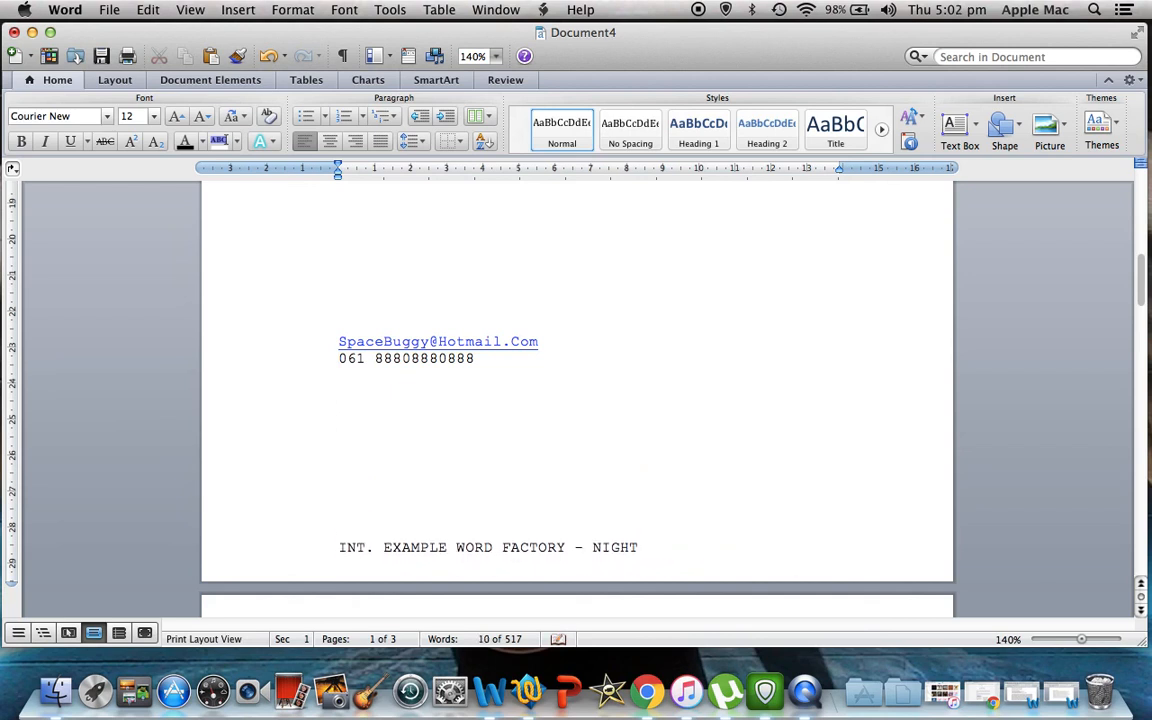
- Remove the extra blank lines above the MISS PARAGRAPH cue at the start of page 2
drag(1141, 265, 1141, 370)
click(487, 491)
key(BackSpace)
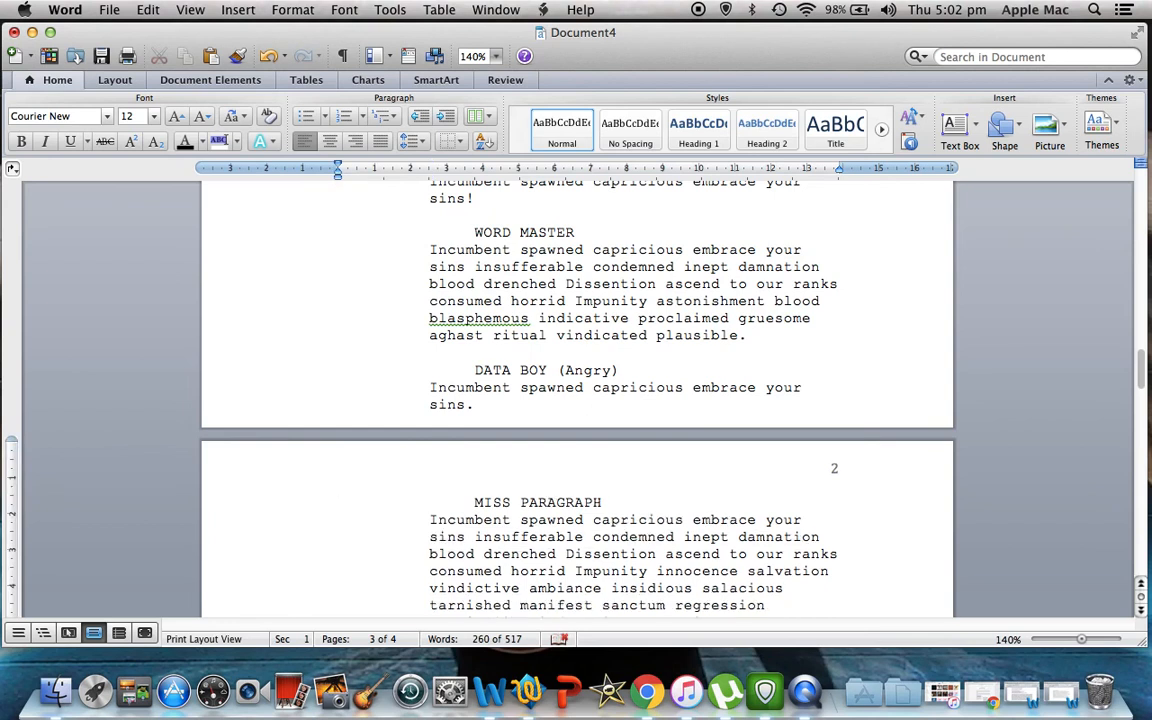
key(BackSpace)
- Remove the extra blank lines between the GATEKEEPER PENCIL dialogue and the WORD MAC cue on page 2
drag(1139, 362, 1138, 446)
click(464, 498)
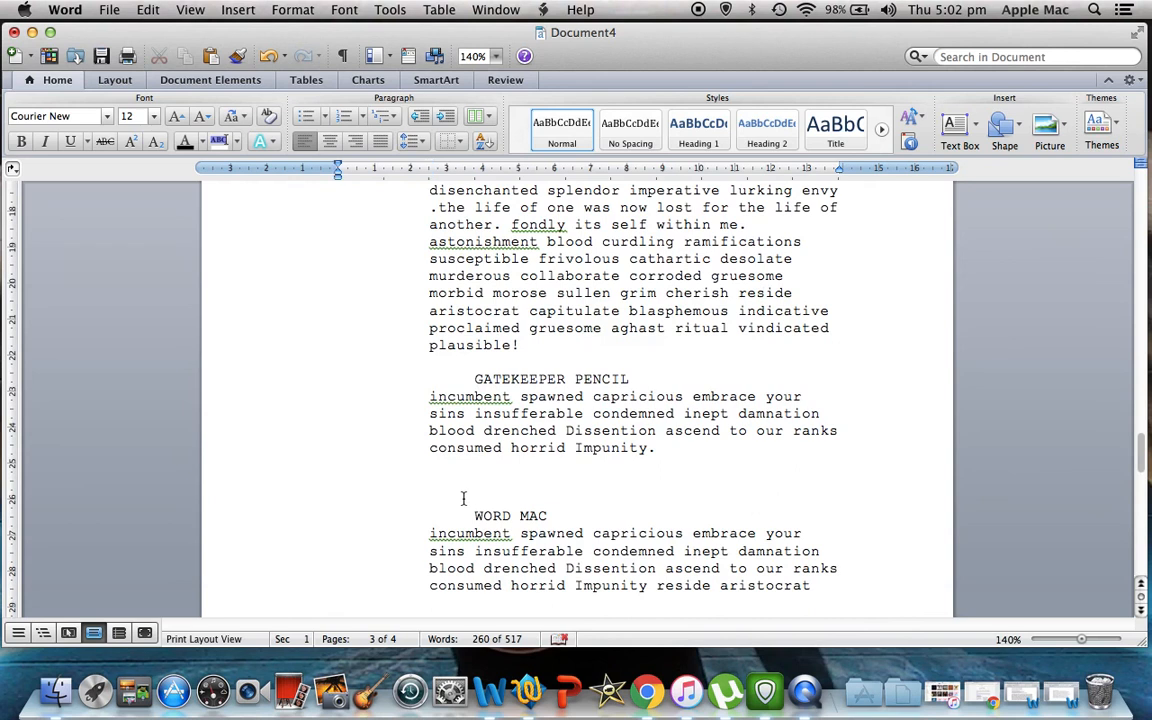
key(BackSpace)
key(BackSpace)
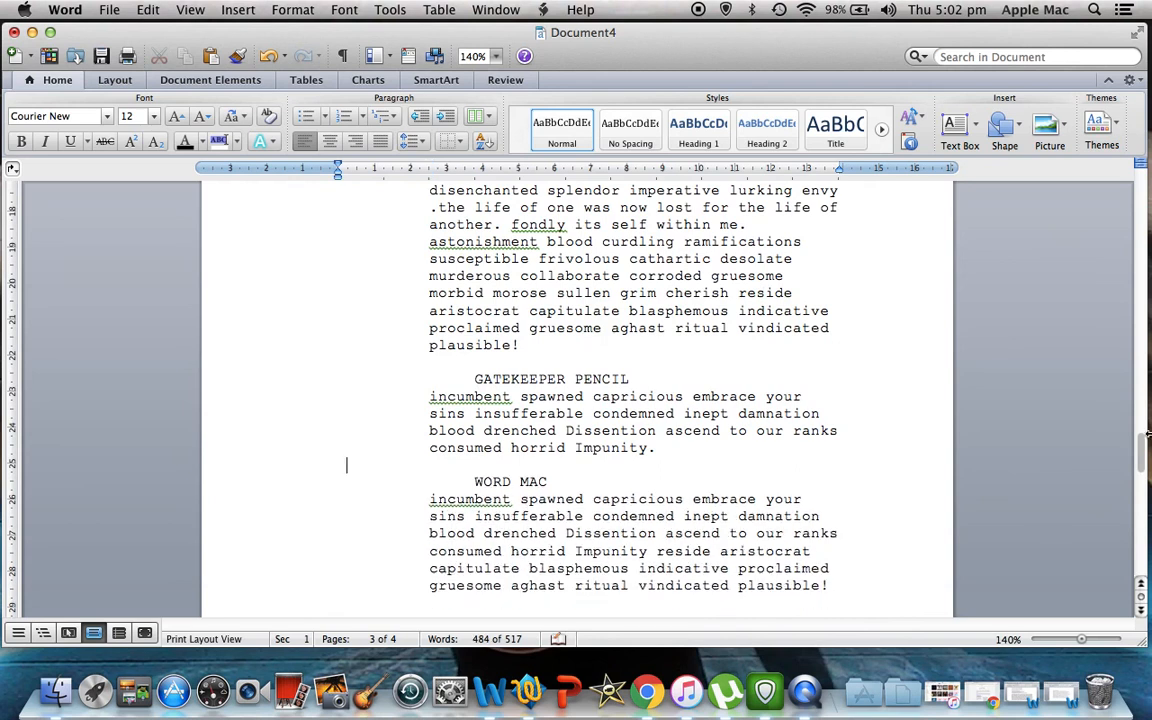
- Delete the trailing blank lines after the last WORD MAC dialogue to remove the empty final page
drag(1145, 437, 1140, 486)
click(854, 249)
click(539, 283)
key(BackSpace)
key(BackSpace)
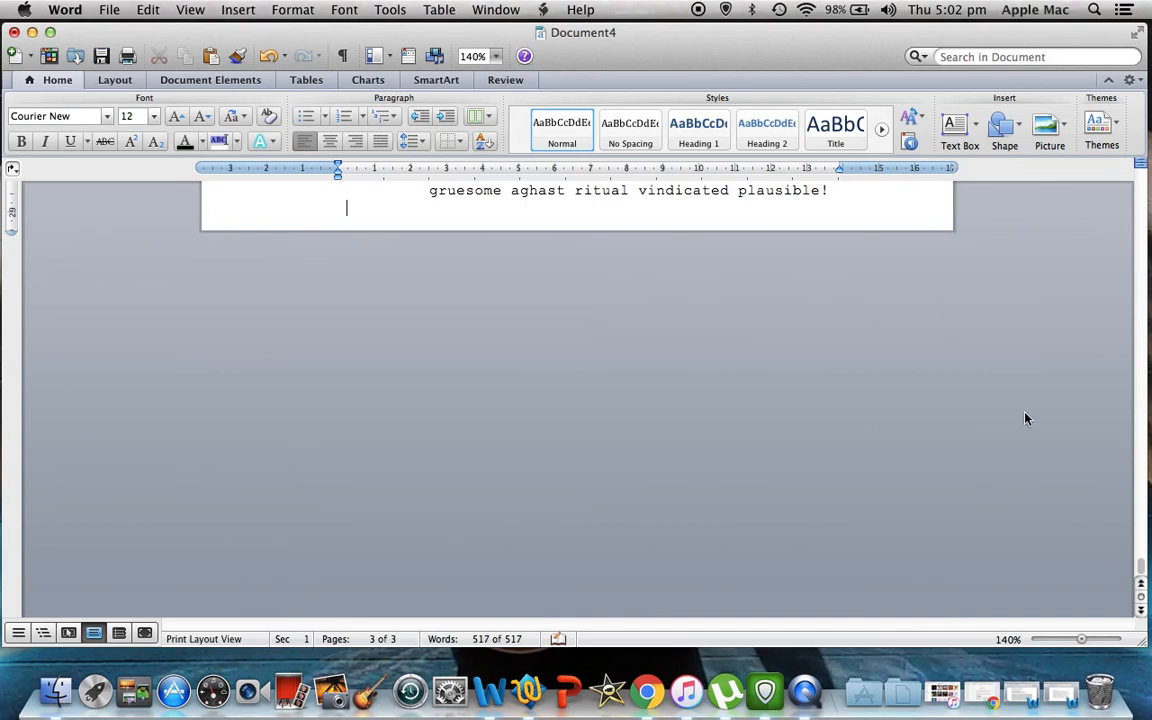
- Insert blank lines above the e-mail address on the title page to push the contact details to the foot of the page
drag(1139, 567, 1130, 267)
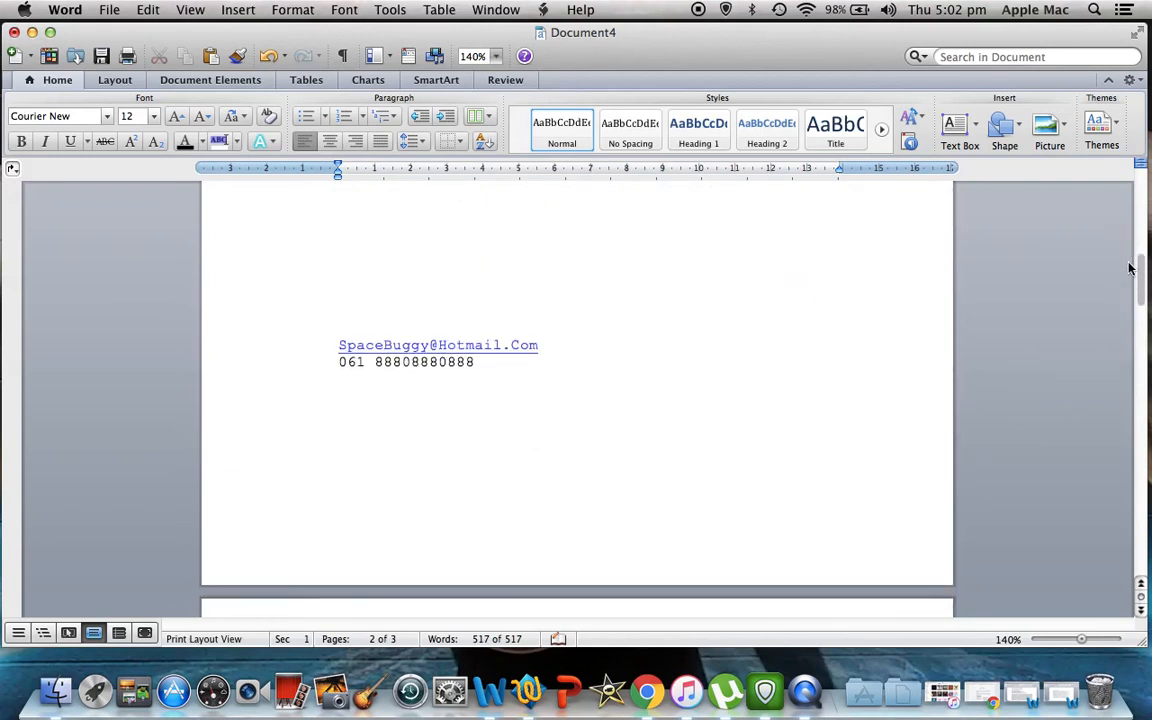
click(324, 350)
click(334, 365)
click(336, 350)
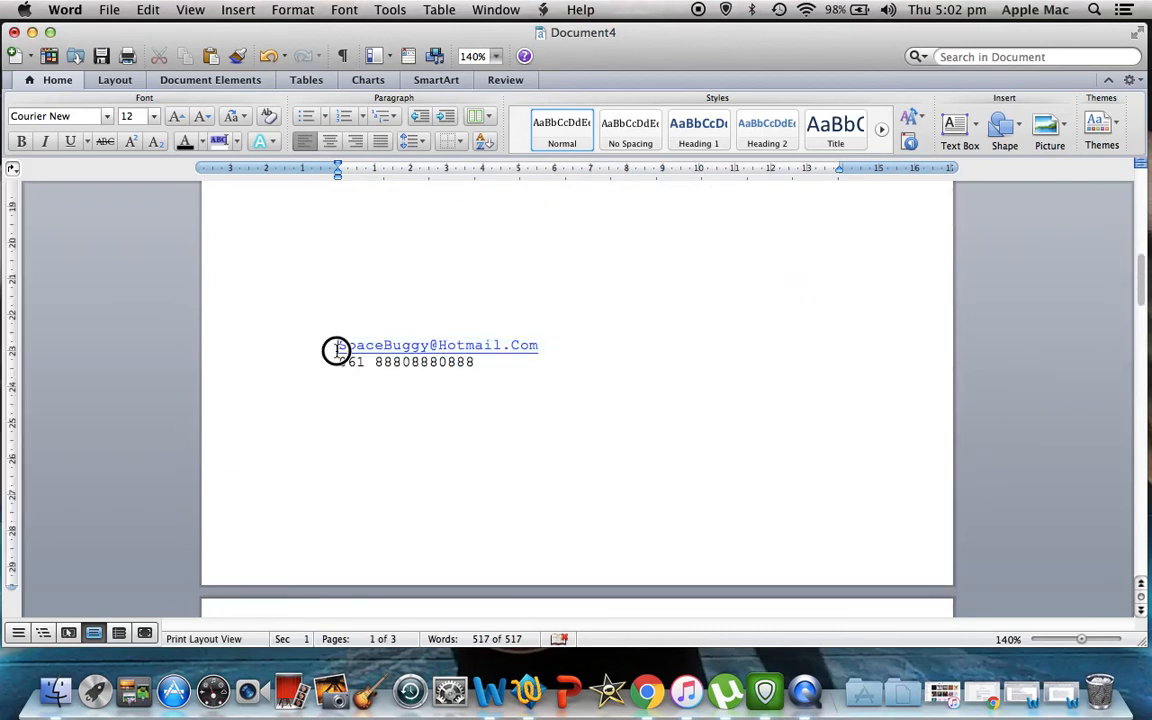
key(Return)
key(Return)
key(Return)
key(Return)
key(Return)
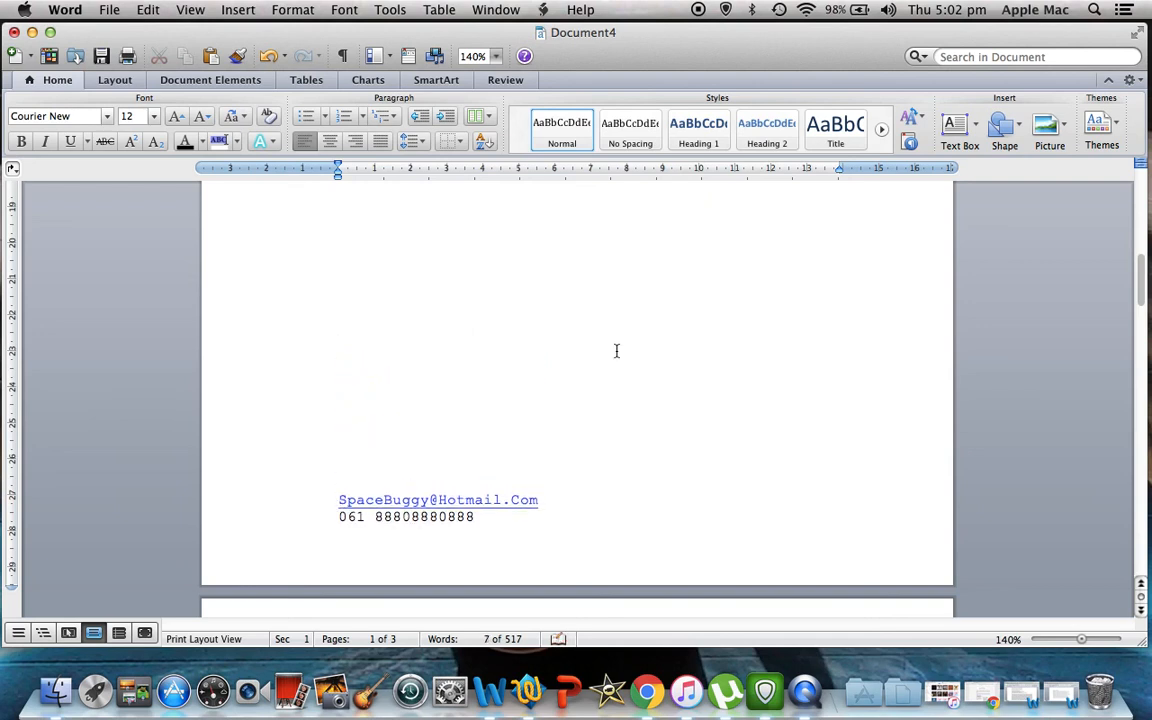
- Remove the blank lines above INT. EXAMPLE WORD FACTORY - NIGHT so the scene heading starts on the first line of page 1
click(666, 503)
key(Return)
key(Return)
key(Return)
key(Return)
key(Return)
key(Return)
key(Return)
key(Return)
key(Return)
key(Return)
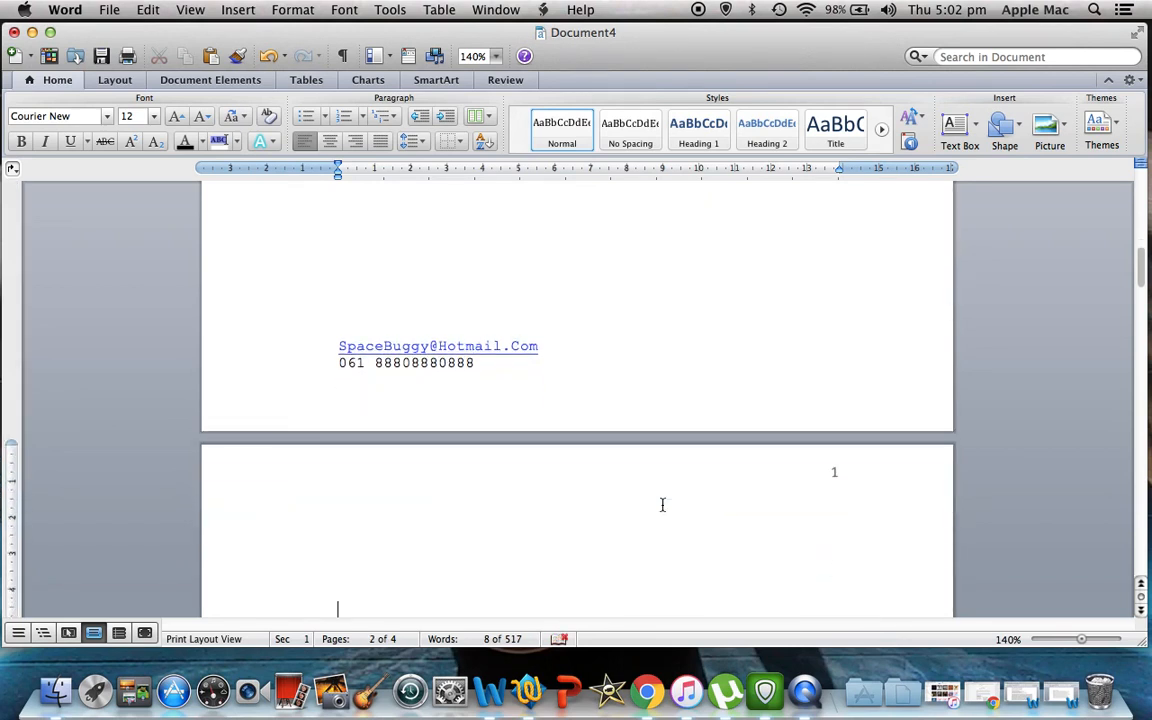
scroll(662, 504, down, 2)
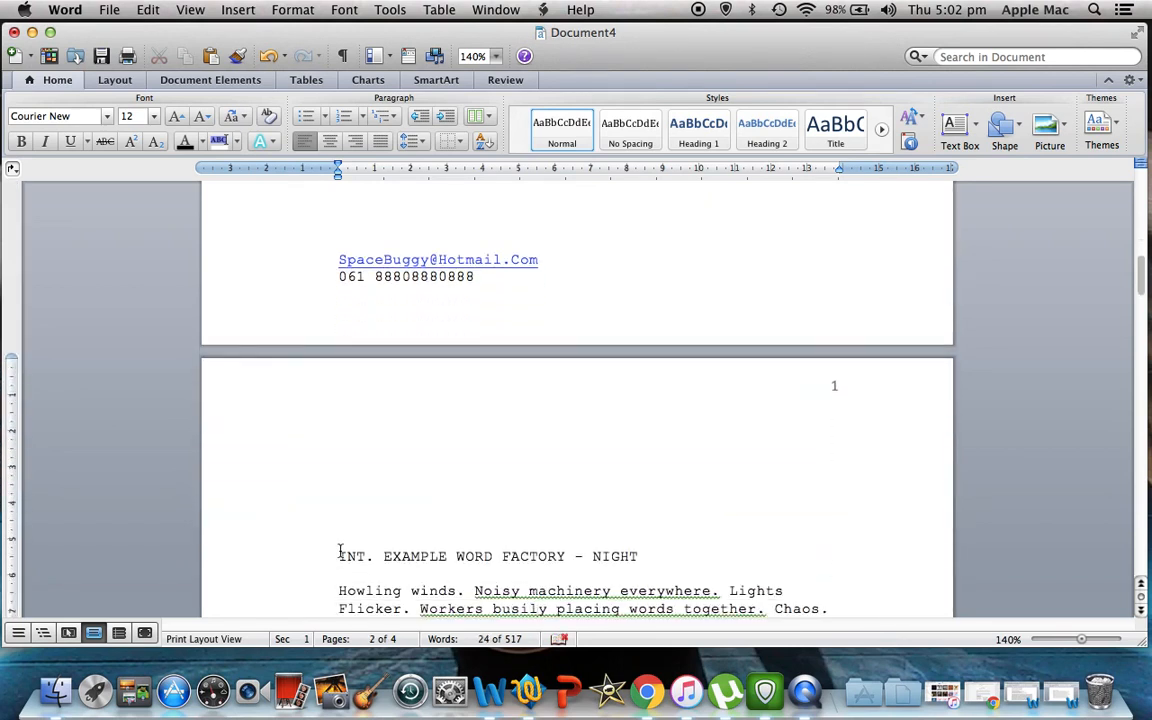
key(BackSpace)
key(BackSpace)
key(BackSpace)
key(BackSpace)
key(BackSpace)
key(BackSpace)
key(BackSpace)
key(BackSpace)
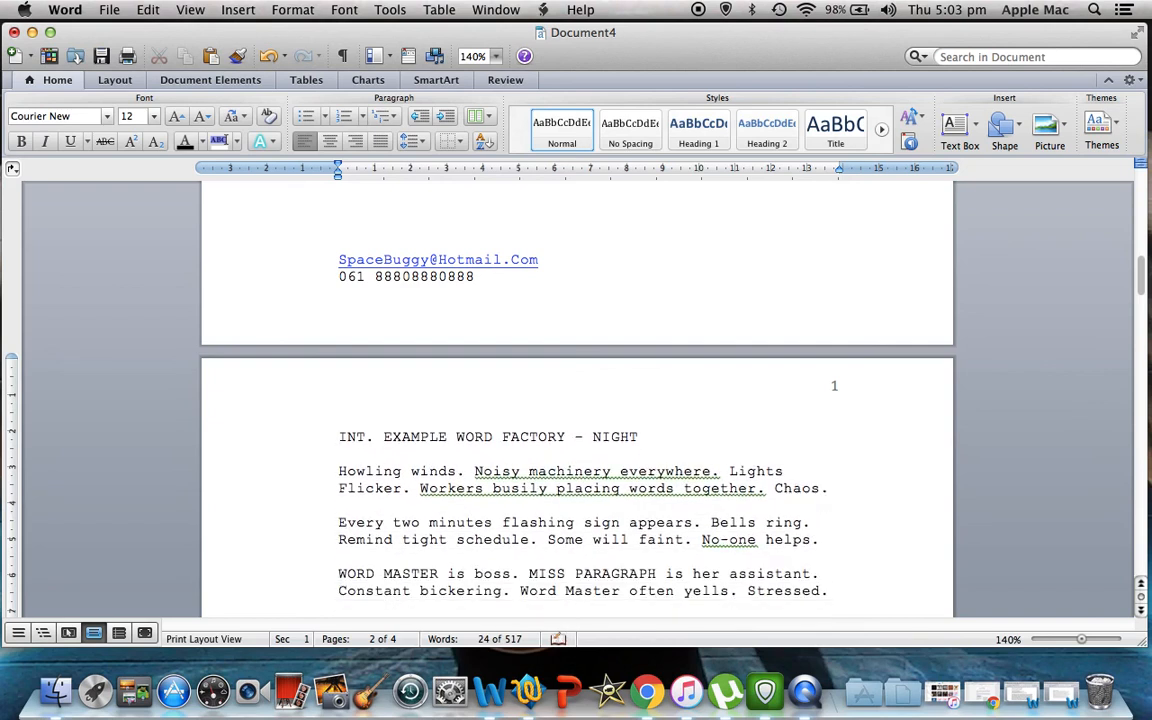
key(BackSpace)
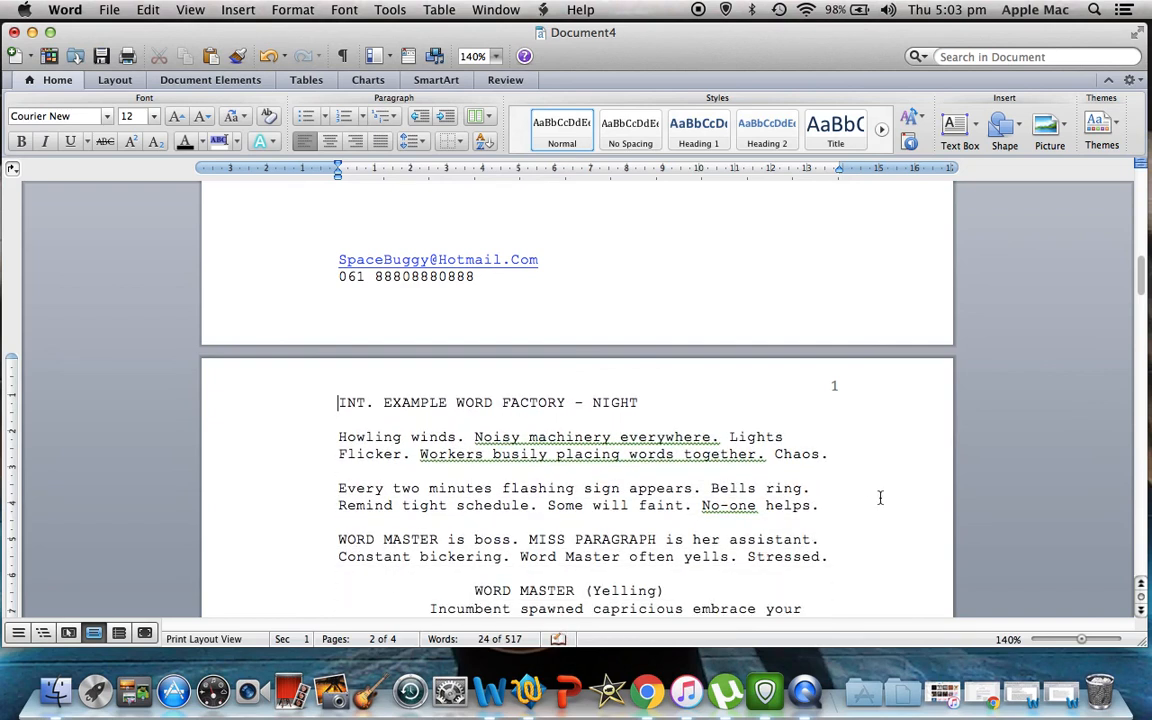
- Separate the run-together words "drenchedDissention" with a space in the WORD MAC (Loud) dialogue
mouse_move(1139, 268)
mouse_down()
mouse_move(1143, 530)
mouse_move(1141, 483)
mouse_up()
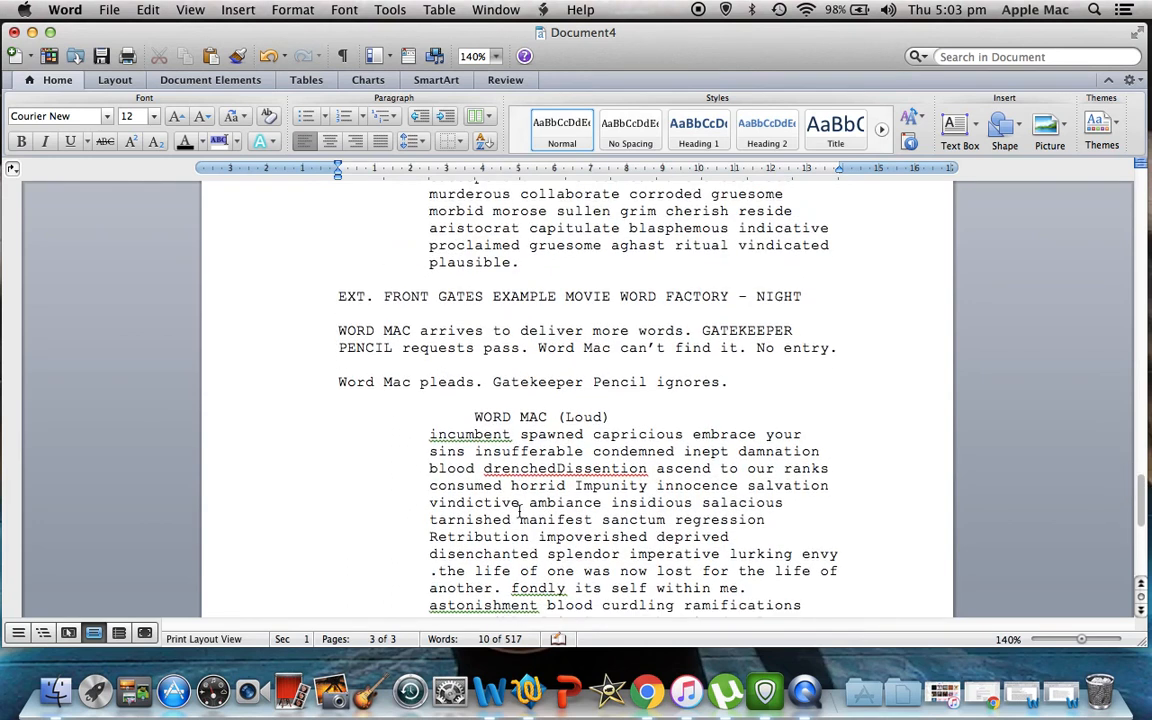
click(557, 468)
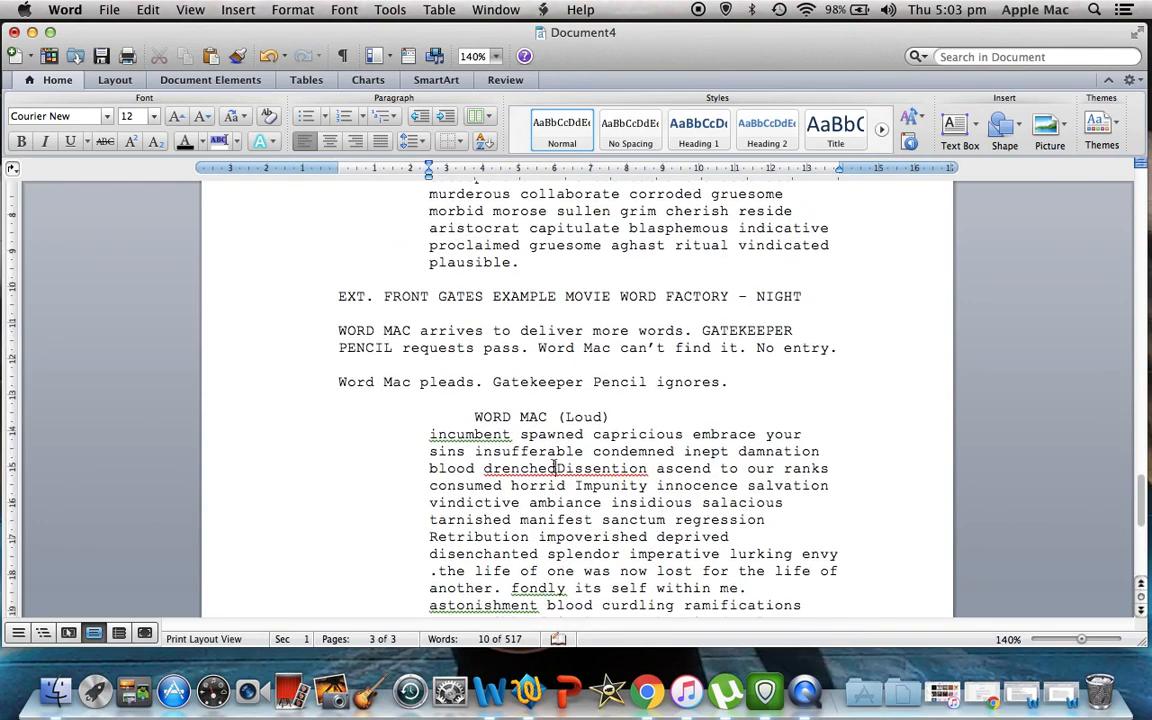
drag(1138, 480, 1110, 166)
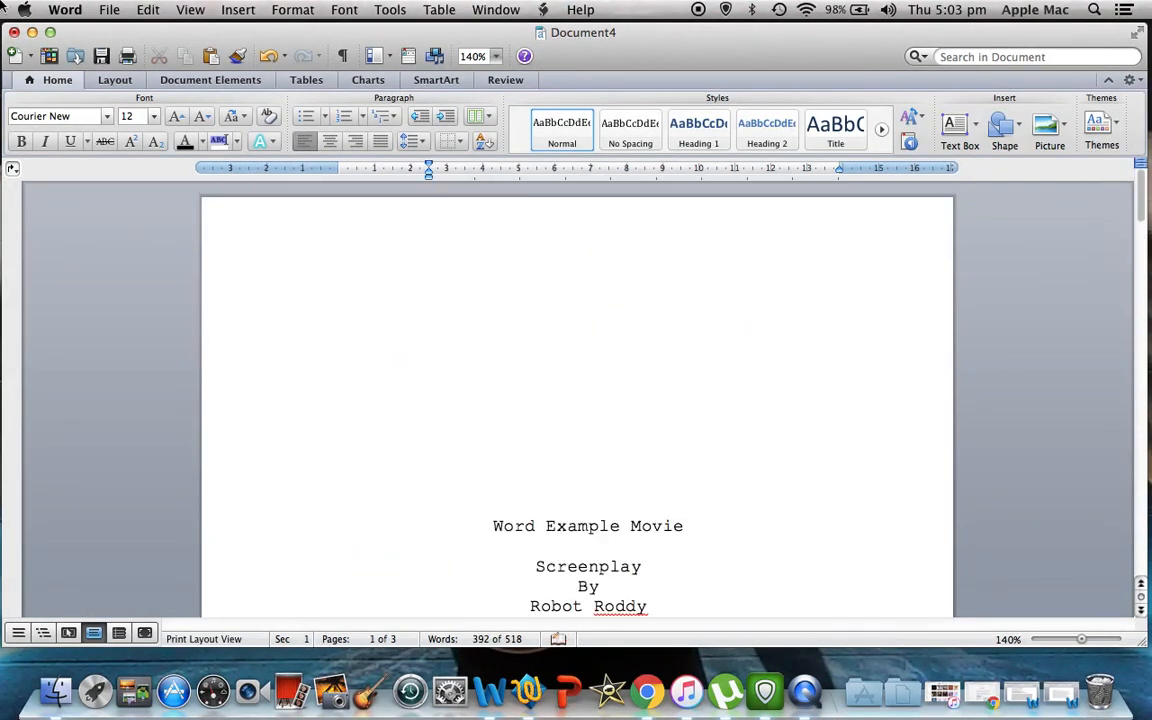
- Save the screenplay in Documents as a PDF named "Word Example Movie Screeenplay", continuing despite the header lying outside the printable area
click(105, 12)
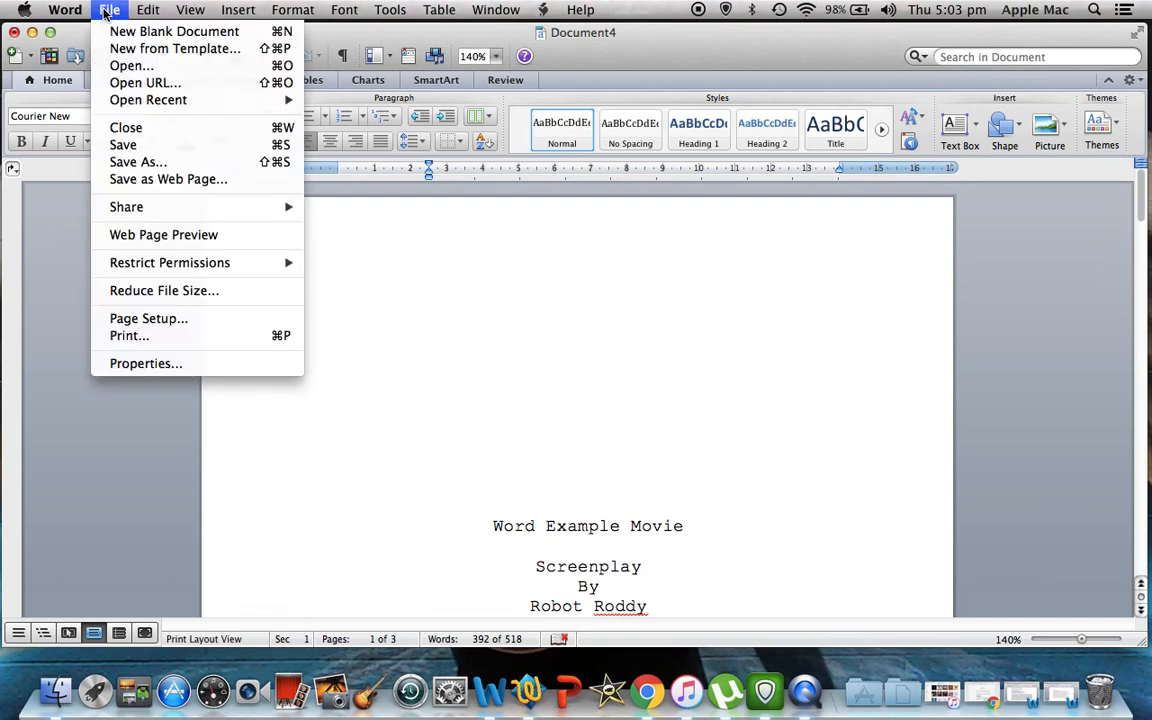
click(124, 163)
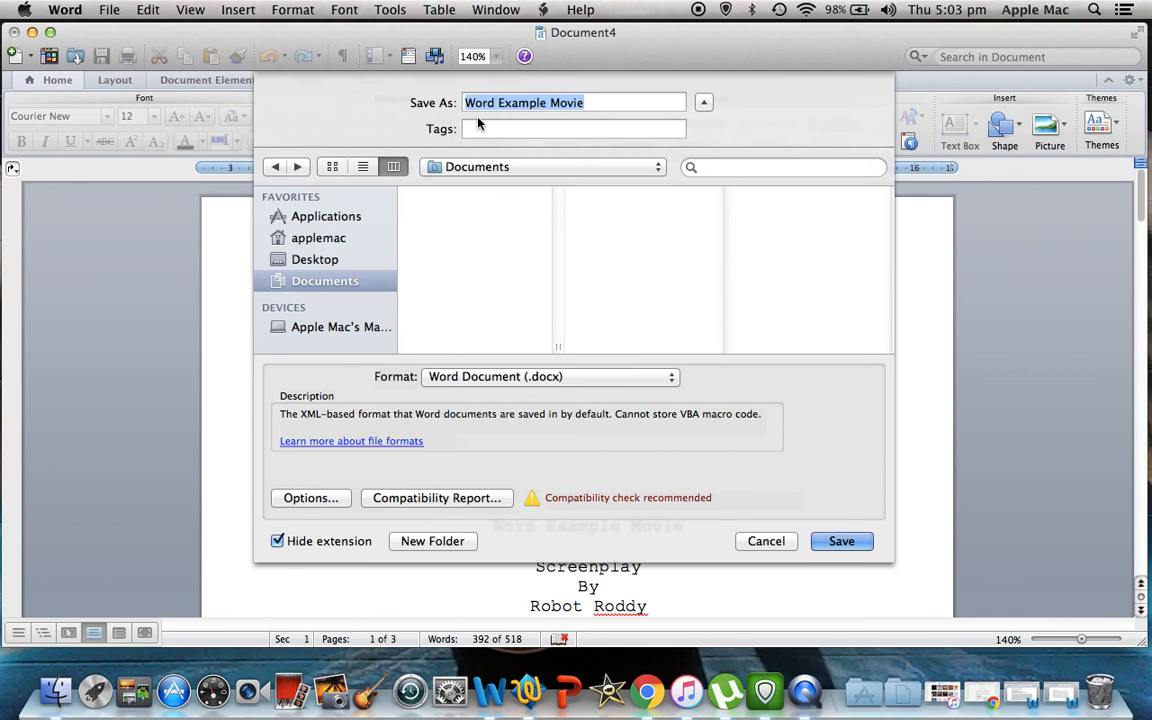
click(591, 104)
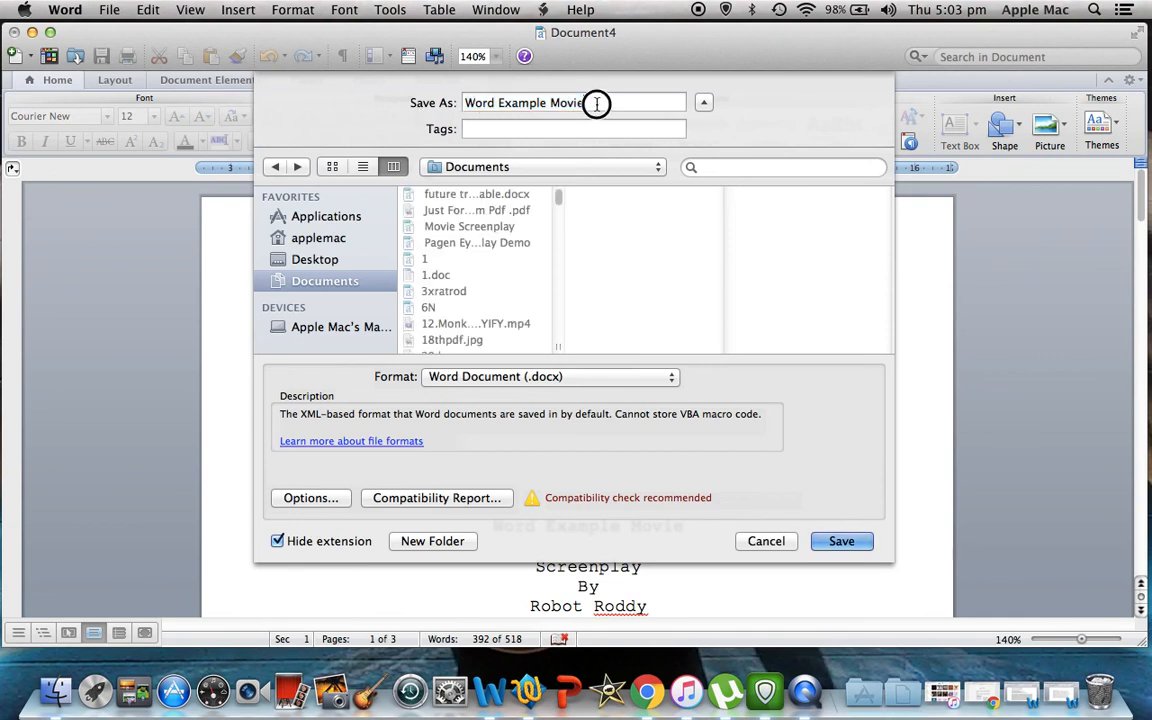
text(Screeenplay)
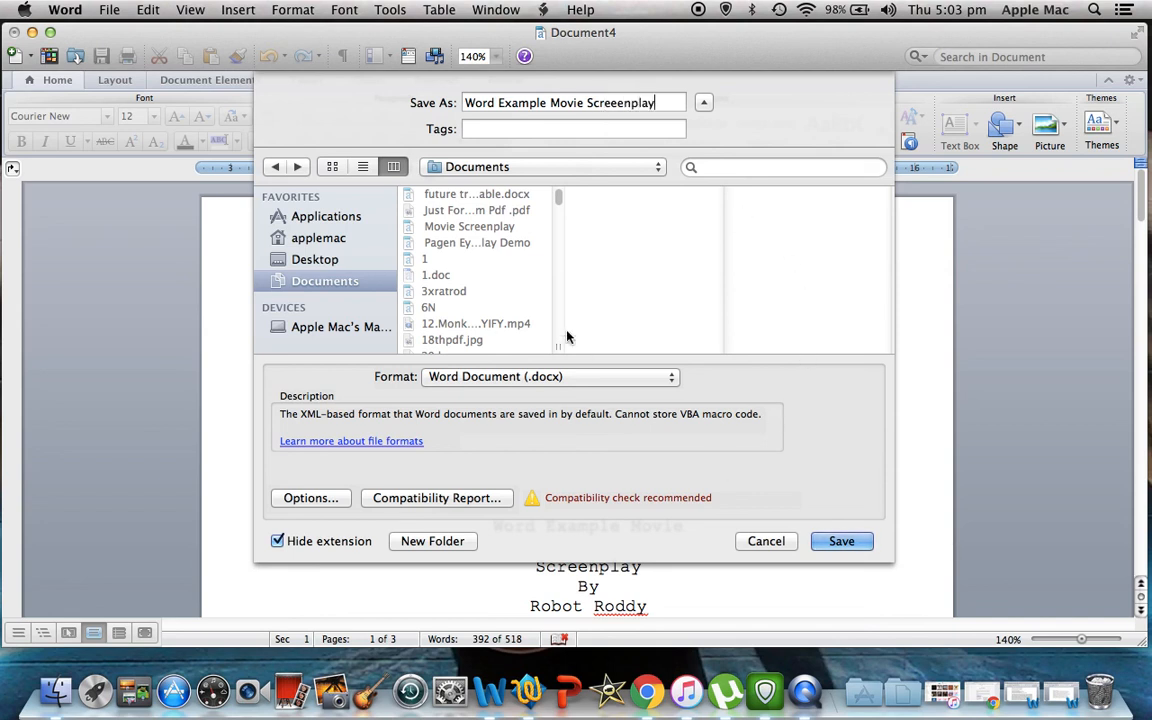
click(671, 377)
click(468, 516)
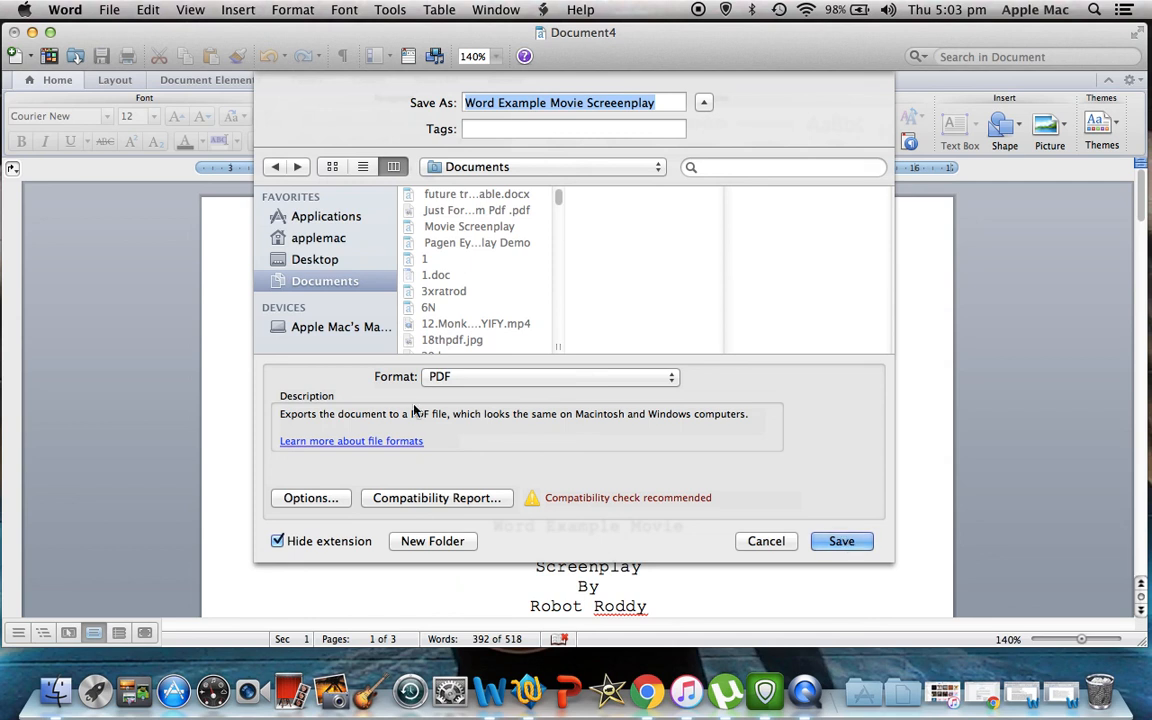
click(840, 543)
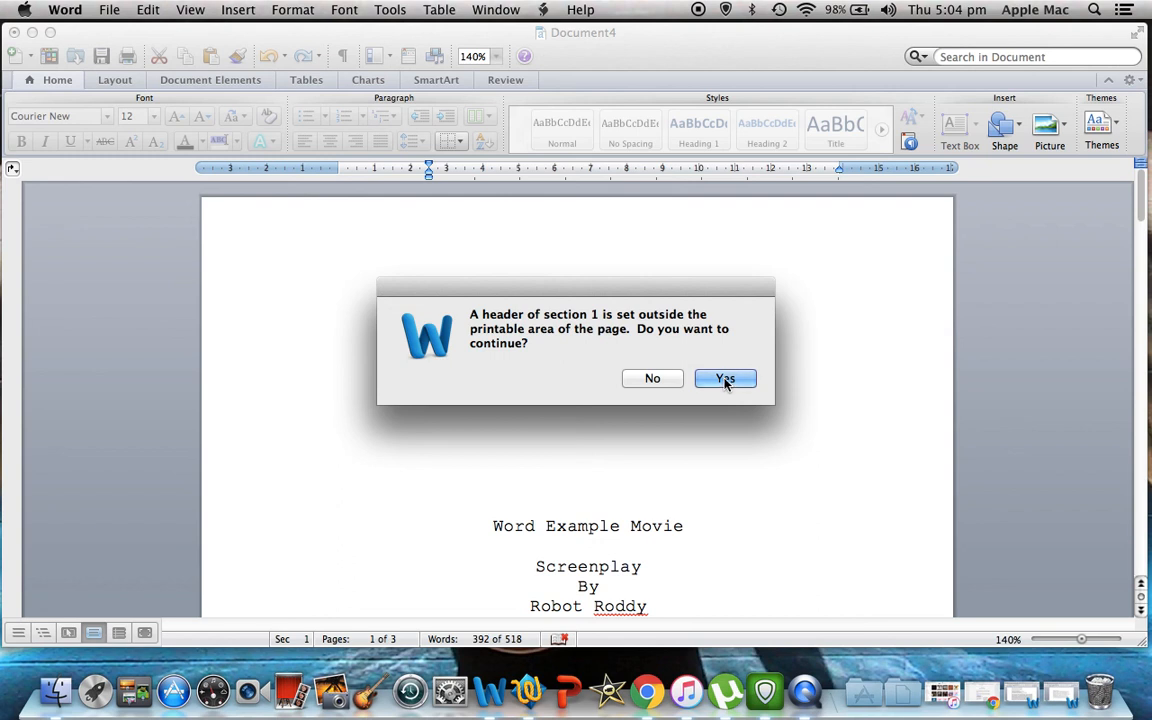
click(726, 379)
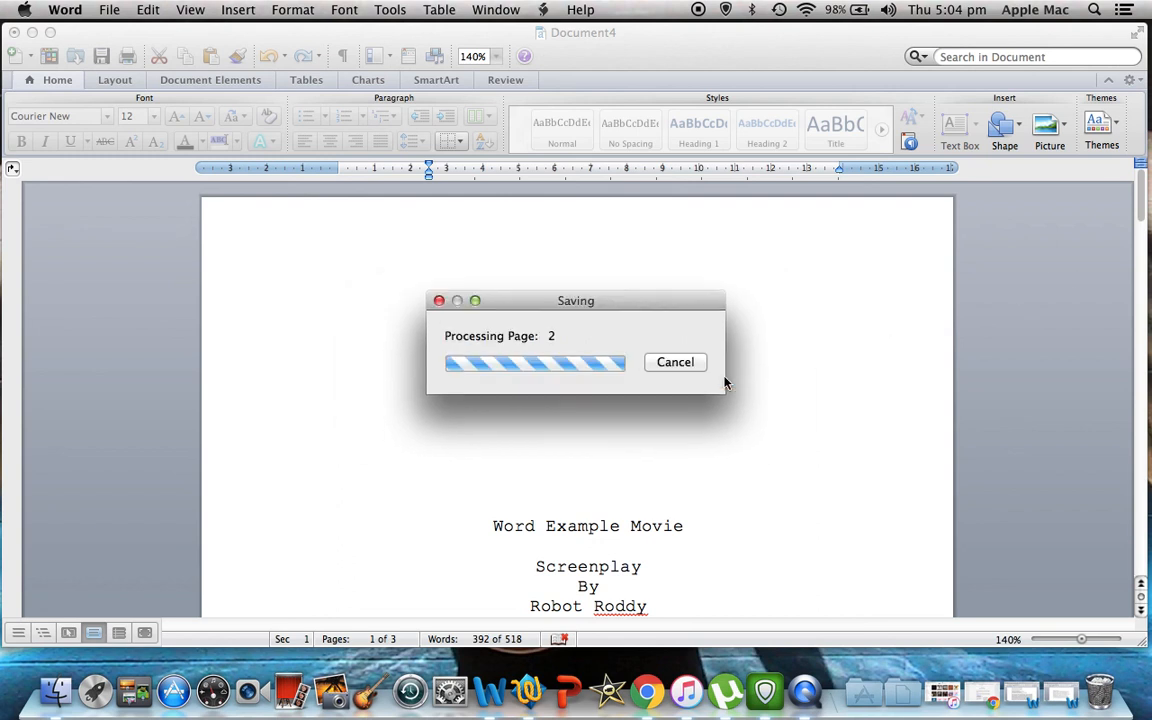
drag(1143, 203, 1141, 402)
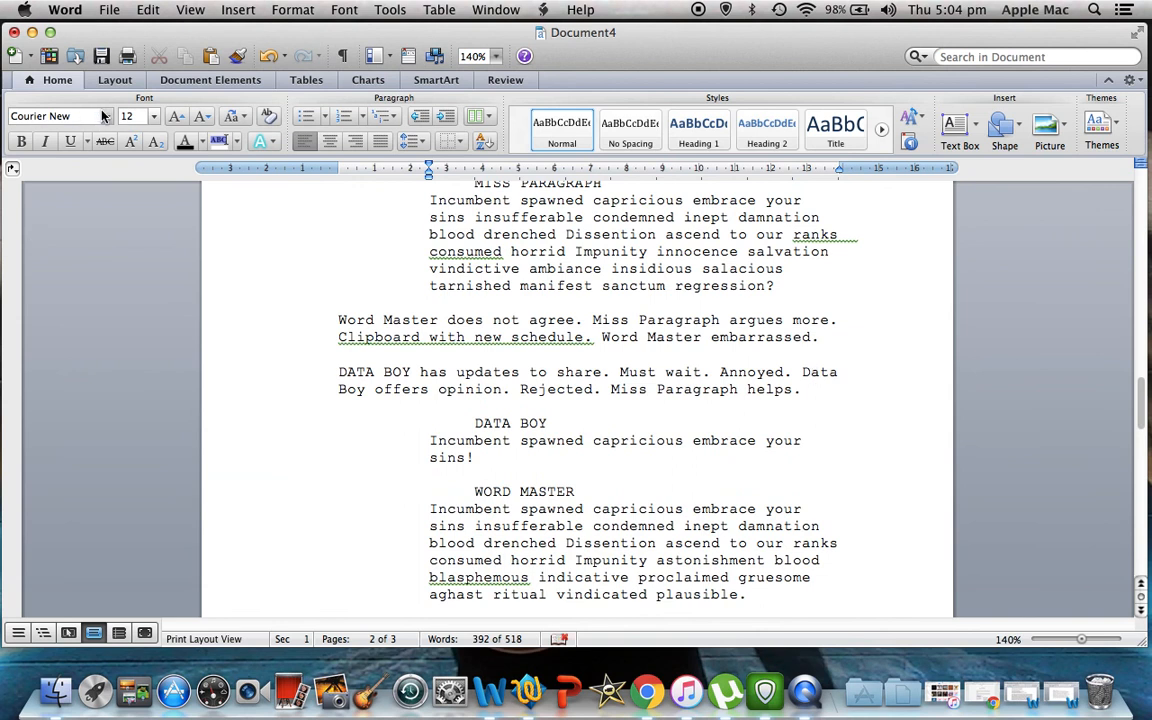